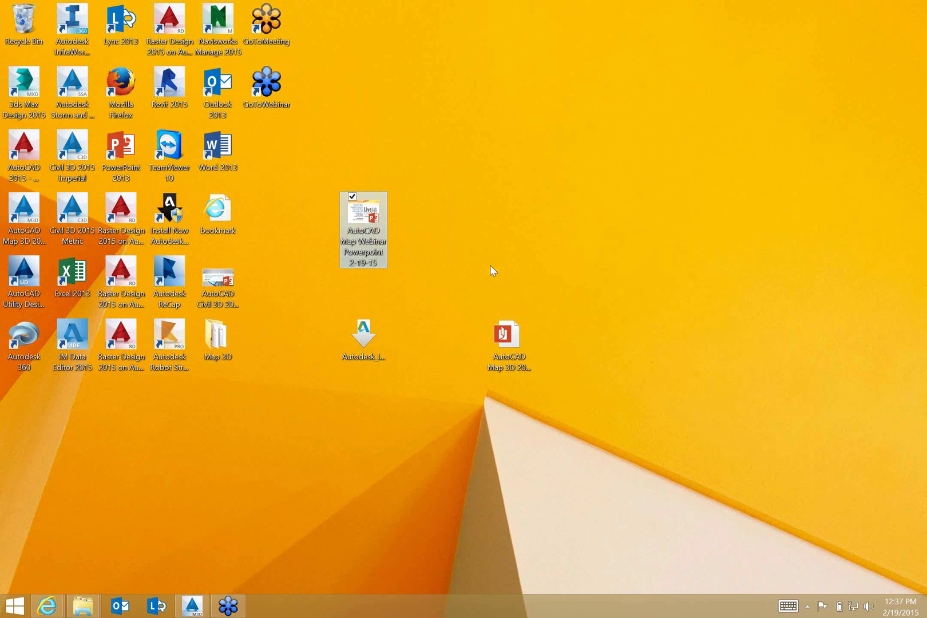
# Step: Open the AutoCAD Map Webinar Powerpoint 2-19-15 presentation from the desktop and view its Q&A slide before minimizing it
pyautogui.click(509, 341)
pyautogui.doubleClick(364, 212)
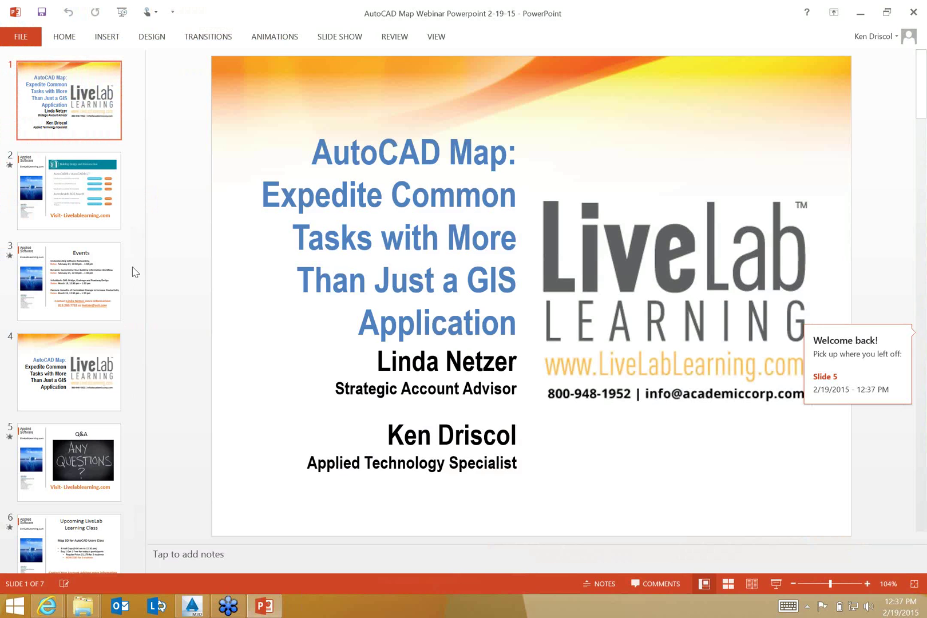
pyautogui.scroll(-3, 95, 515)
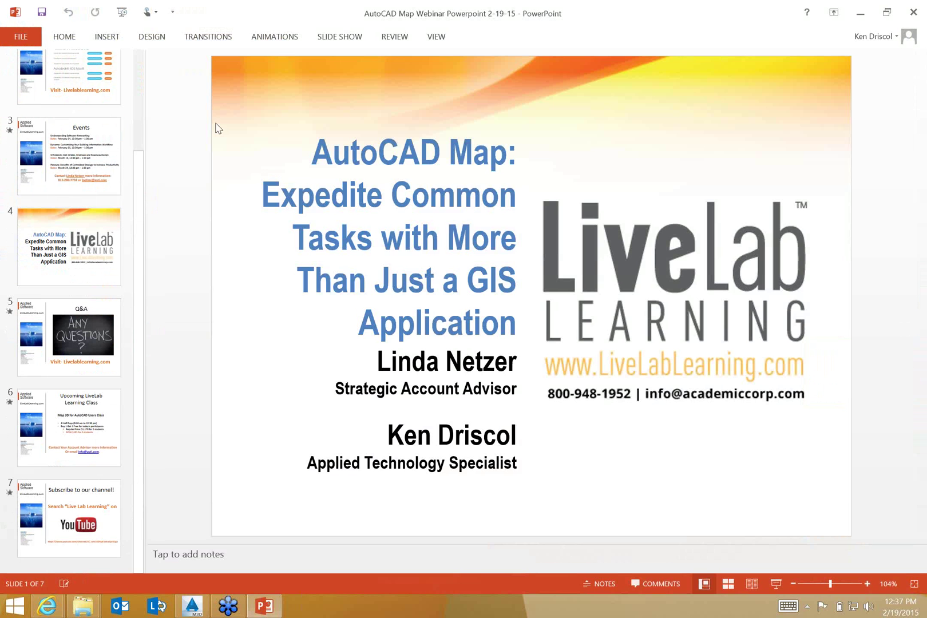
pyautogui.click(860, 13)
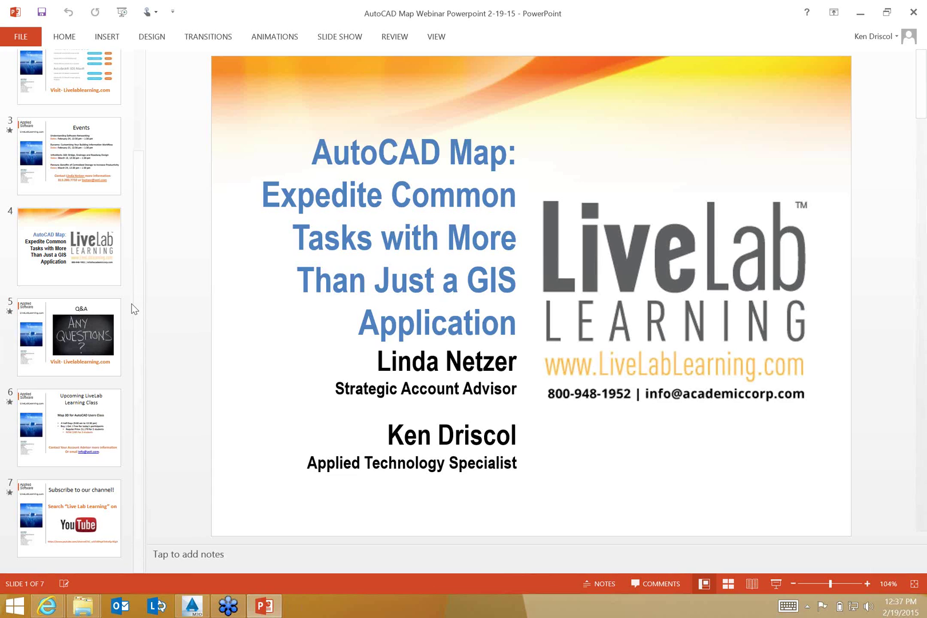
pyautogui.click(118, 337)
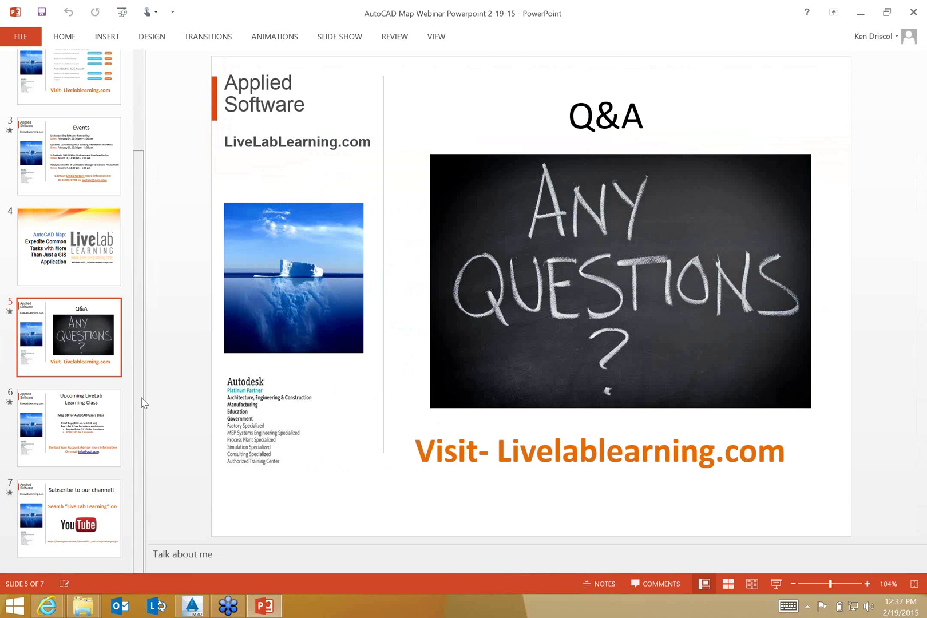
pyautogui.click(862, 23)
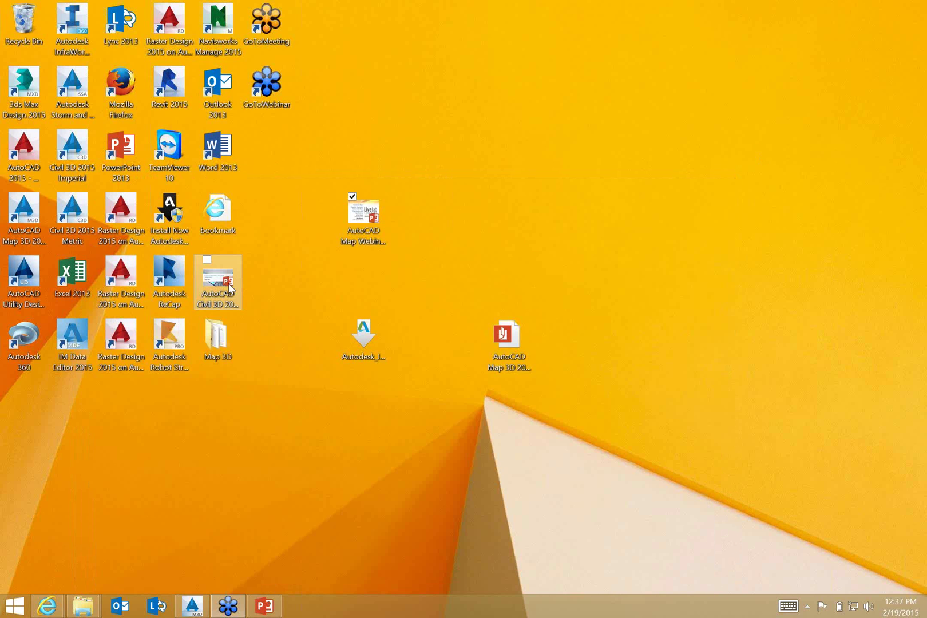
pyautogui.click(355, 243)
pyautogui.click(344, 494)
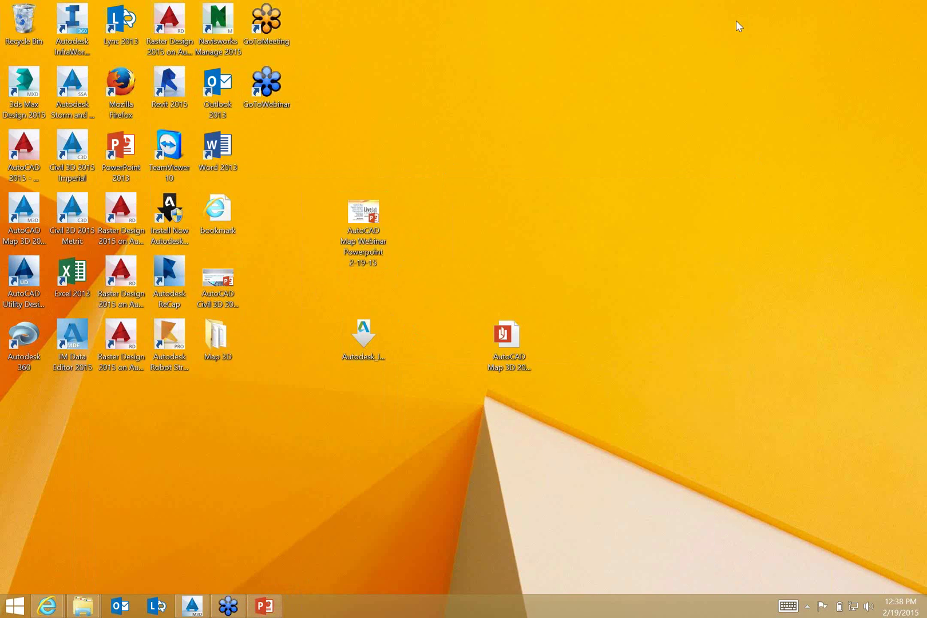
pyautogui.click(770, 14)
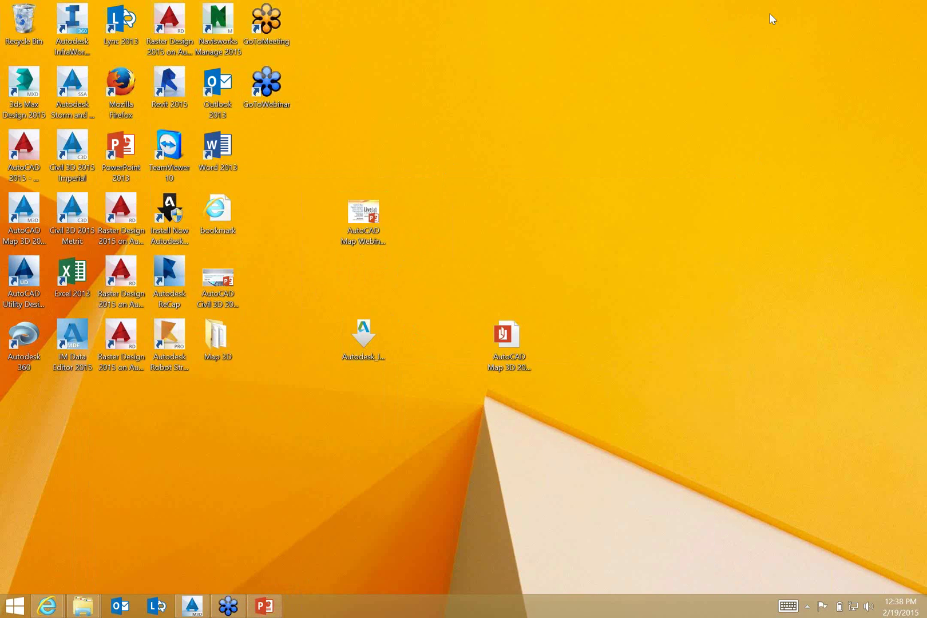
pyautogui.click(509, 340)
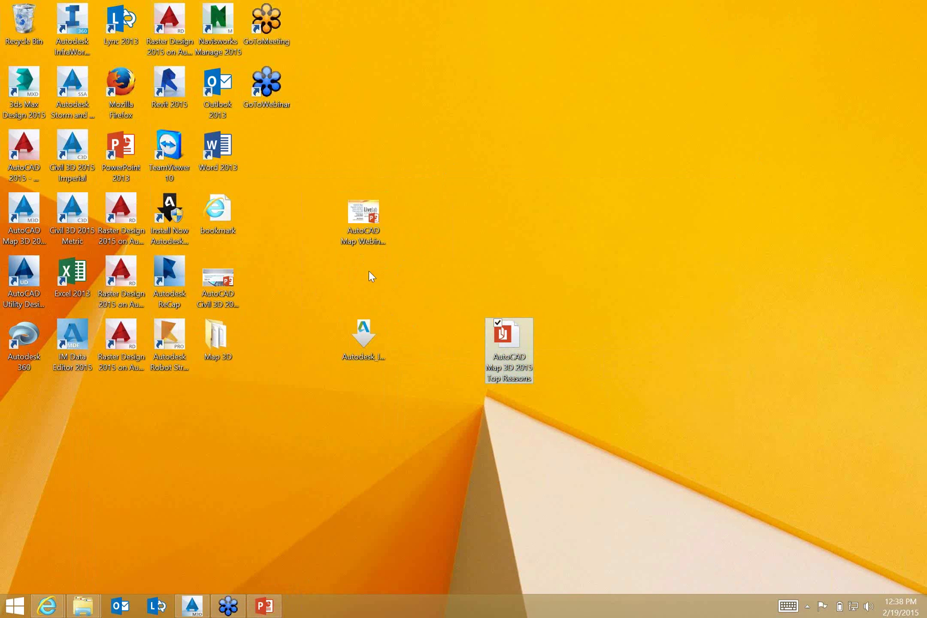
# Step: Bring the webinar presentation back up from the desktop, view its closing YouTube channel slide, and minimize it
pyautogui.click(372, 229)
pyautogui.doubleClick(367, 224)
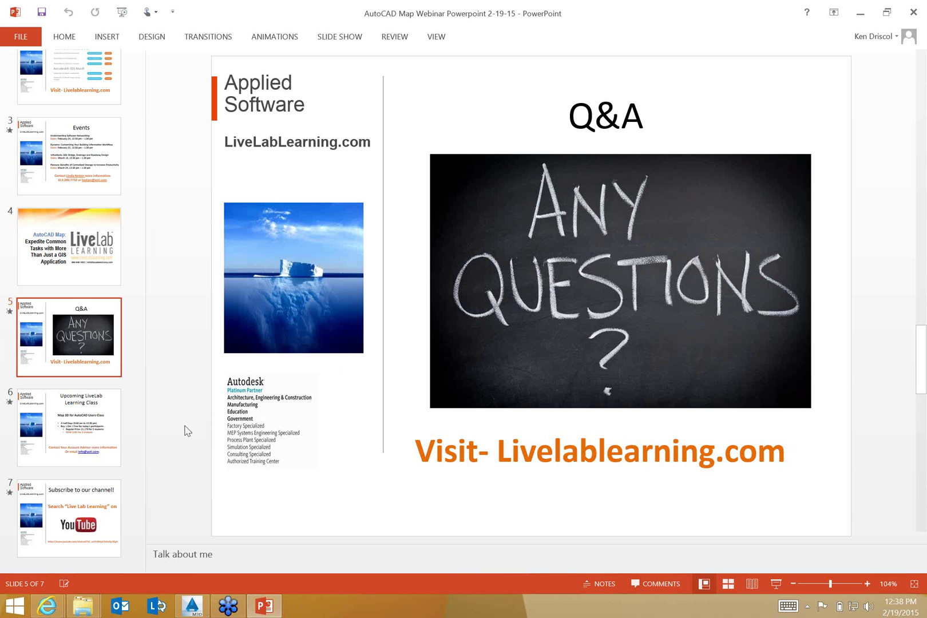
pyautogui.scroll(-2, 186, 430)
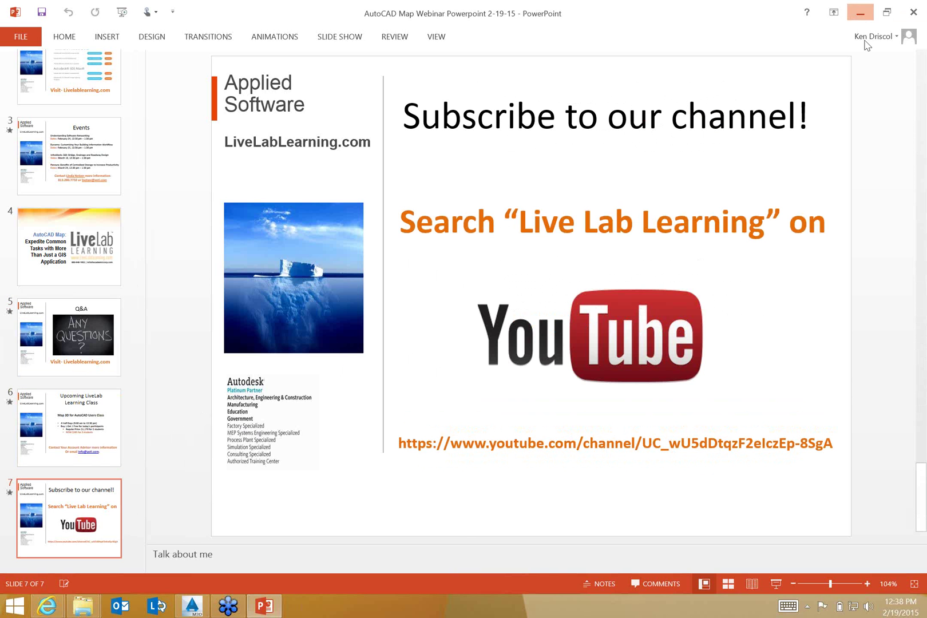
pyautogui.click(860, 12)
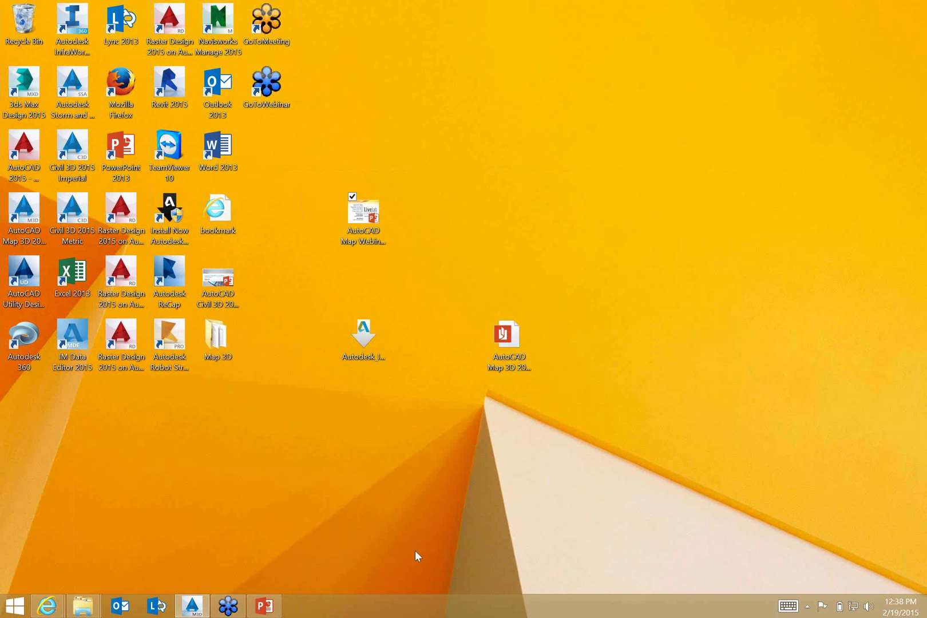
# Step: Switch to AutoCAD Map 3D, dock the Task Pane on the opposite side of the drawing area, and widen it
pyautogui.click(195, 609)
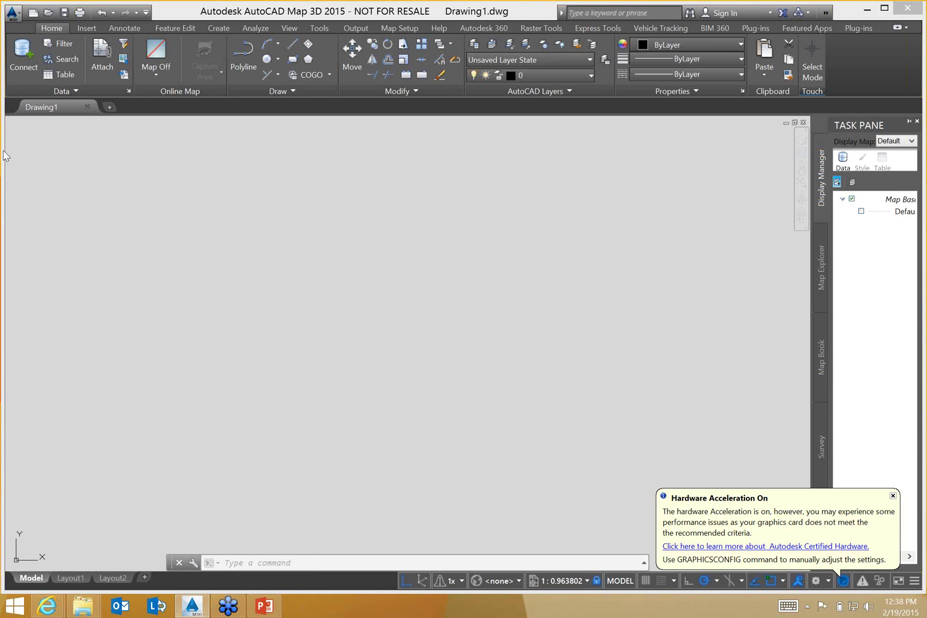
pyautogui.moveTo(4, 151); pyautogui.dragTo(4, 152)
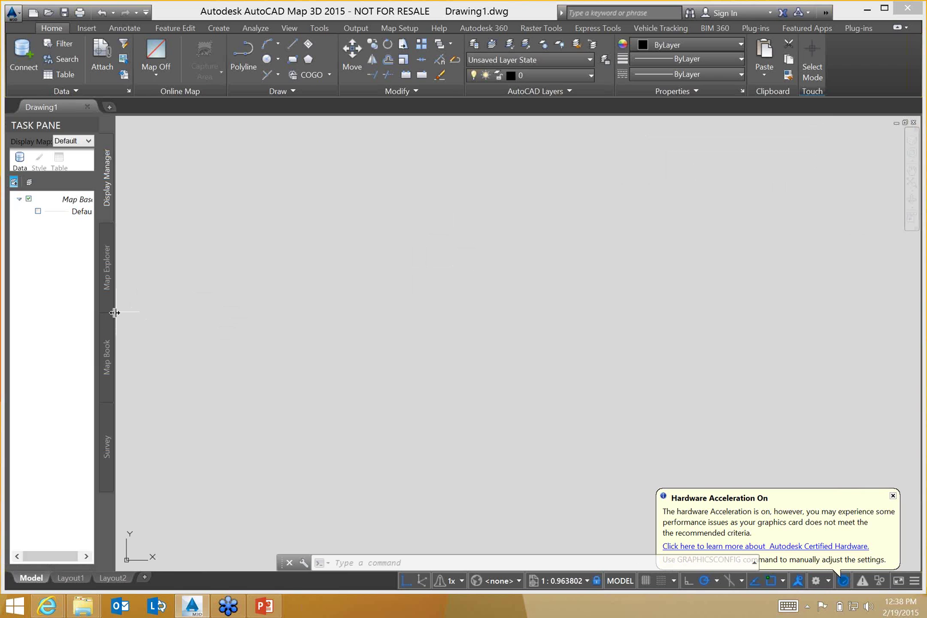
pyautogui.moveTo(115, 313); pyautogui.dragTo(189, 313)
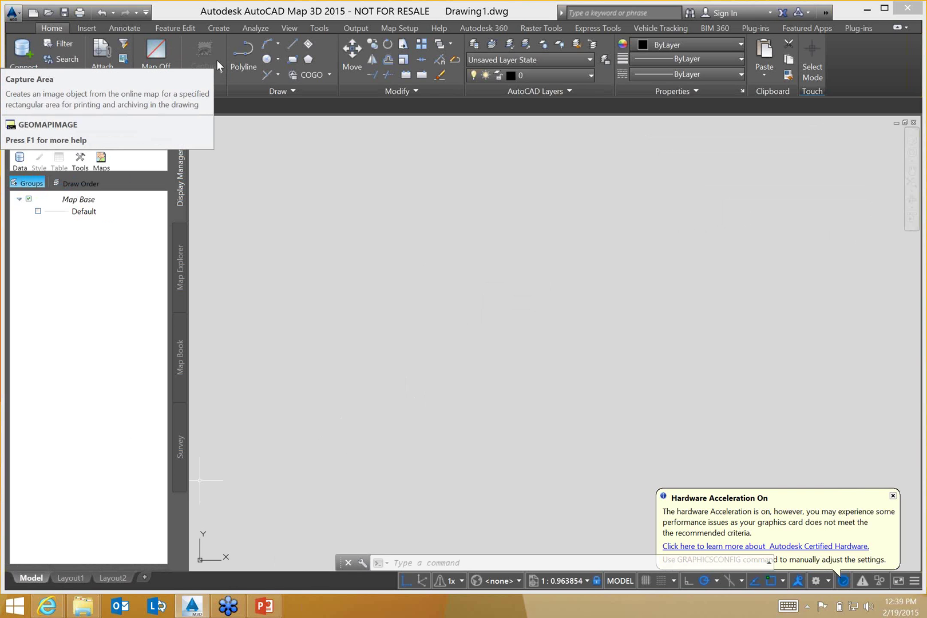
# Step: Review the image file formats supported by Insert Image and close the dialog without inserting anything
pyautogui.click(86, 28)
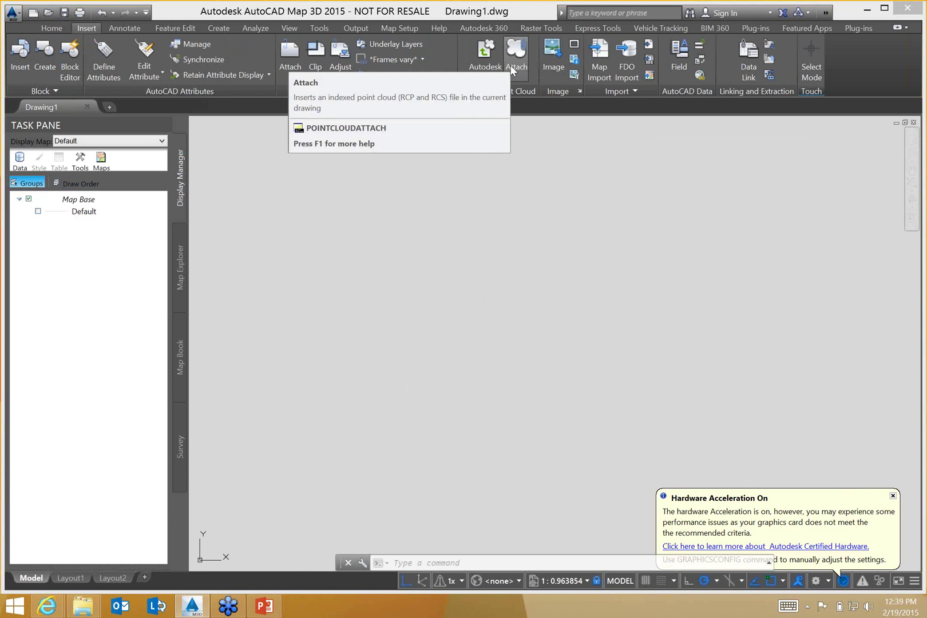
pyautogui.click(555, 72)
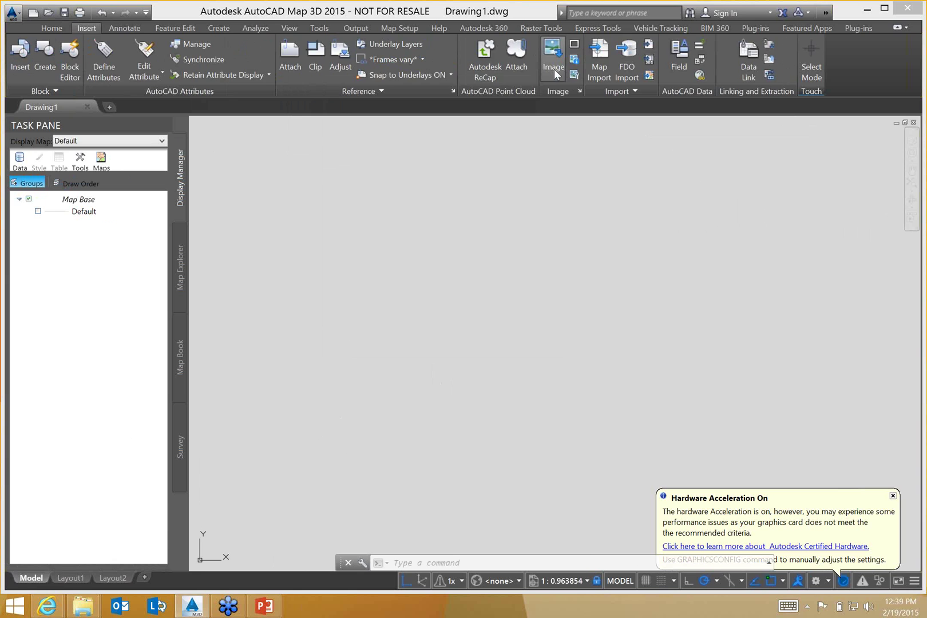
pyautogui.click(563, 316)
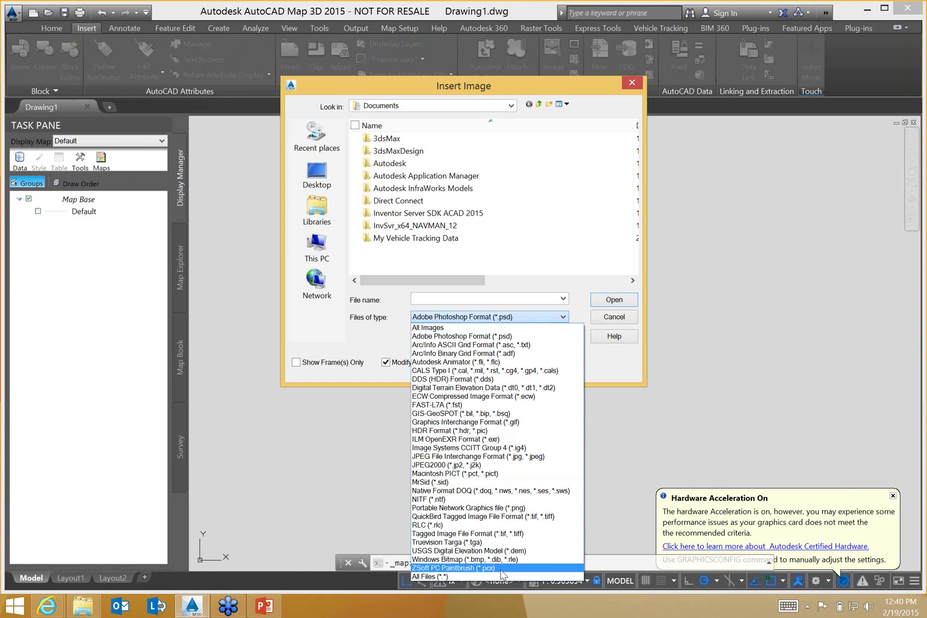
pyautogui.click(621, 355)
pyautogui.click(621, 320)
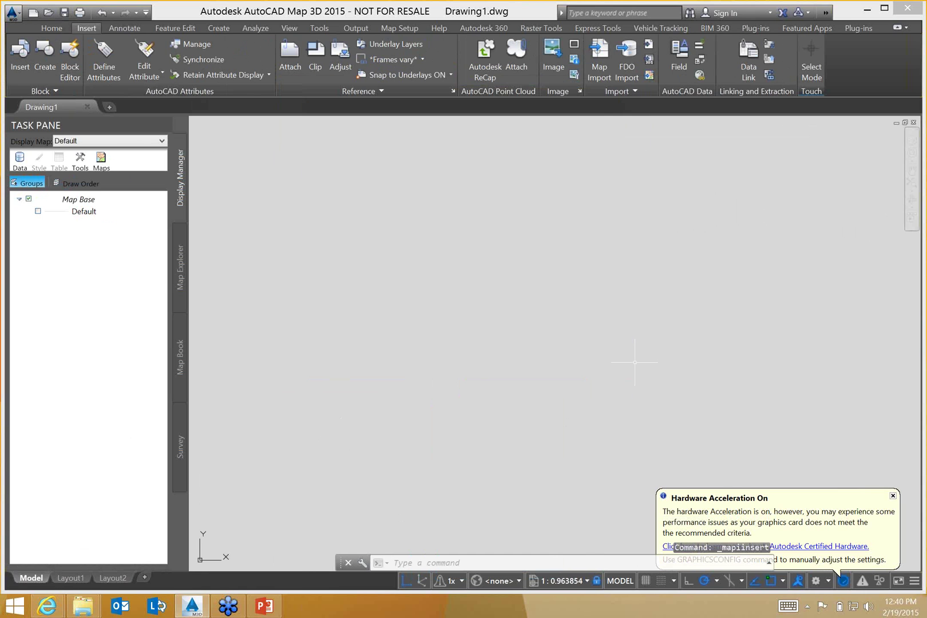
# Step: Review the file formats supported by Map Import and close the dialog without importing anything
pyautogui.click(601, 64)
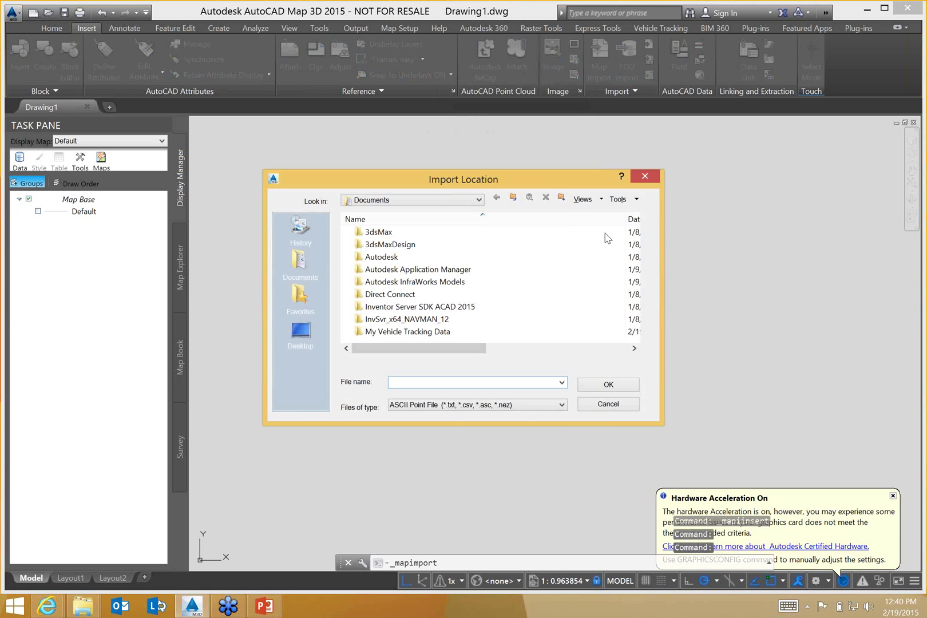
pyautogui.click(562, 405)
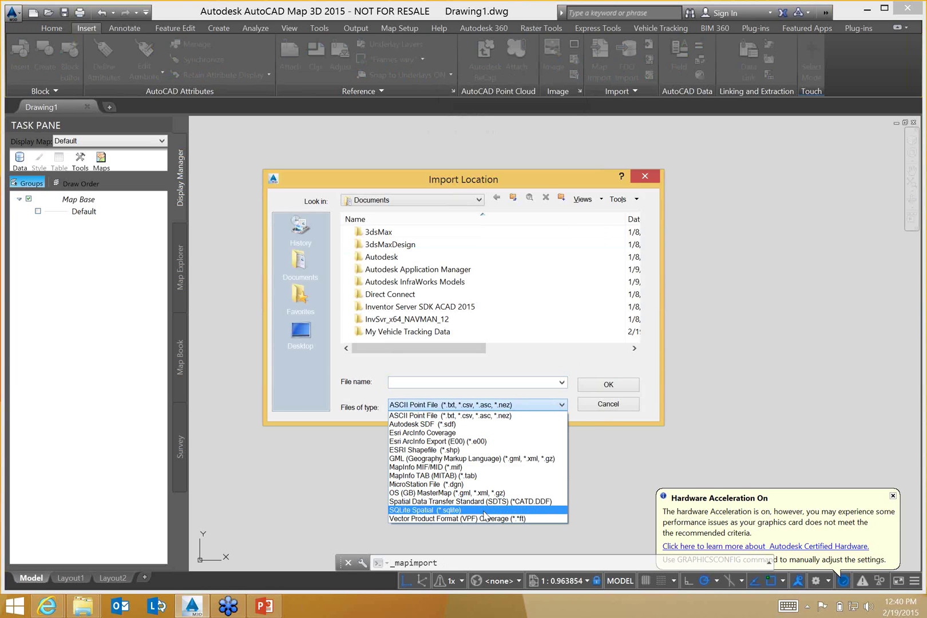
pyautogui.click(623, 406)
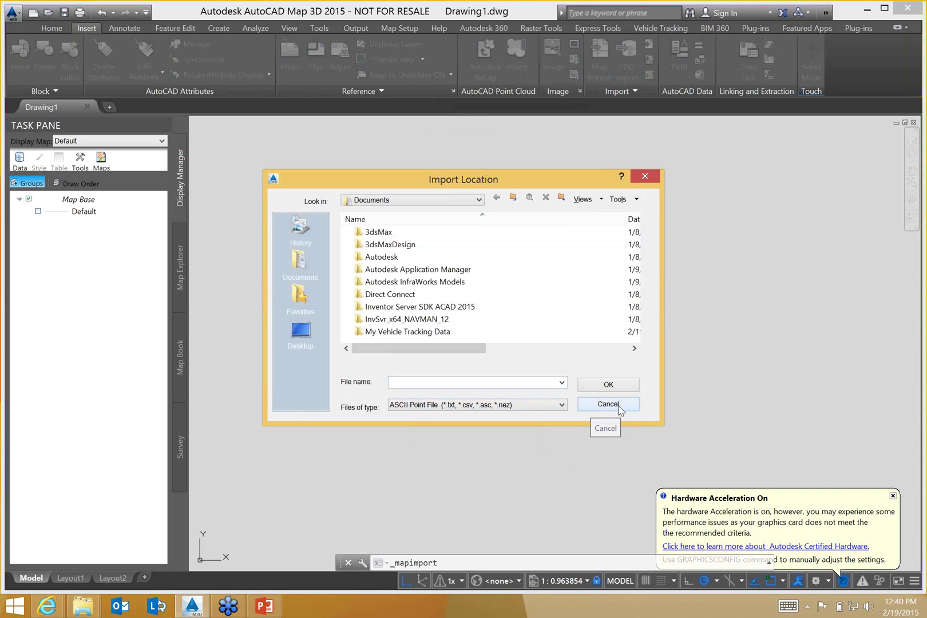
pyautogui.click(618, 404)
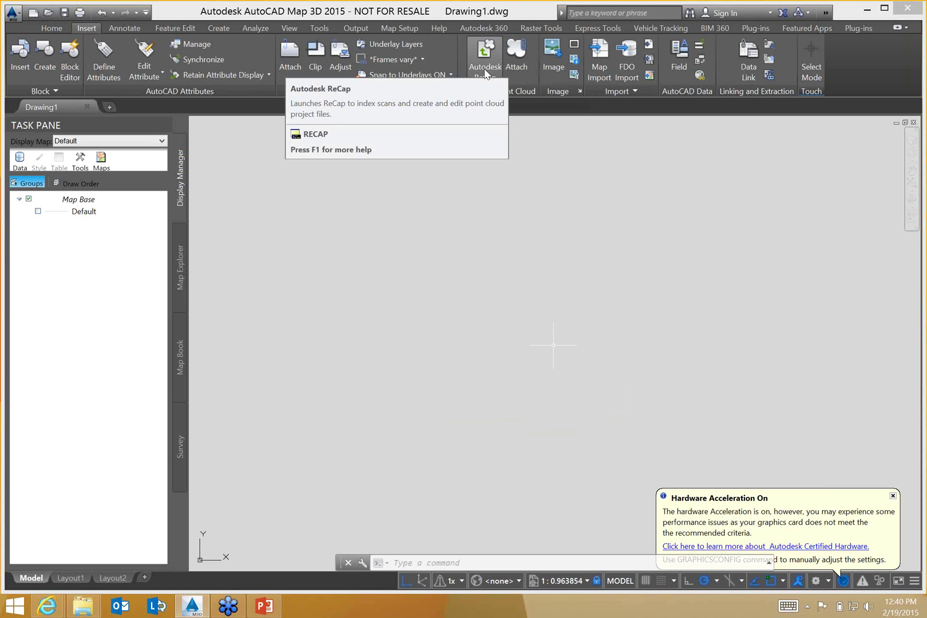
# Step: Turn the Map Task Pane off and back on
pyautogui.click(255, 28)
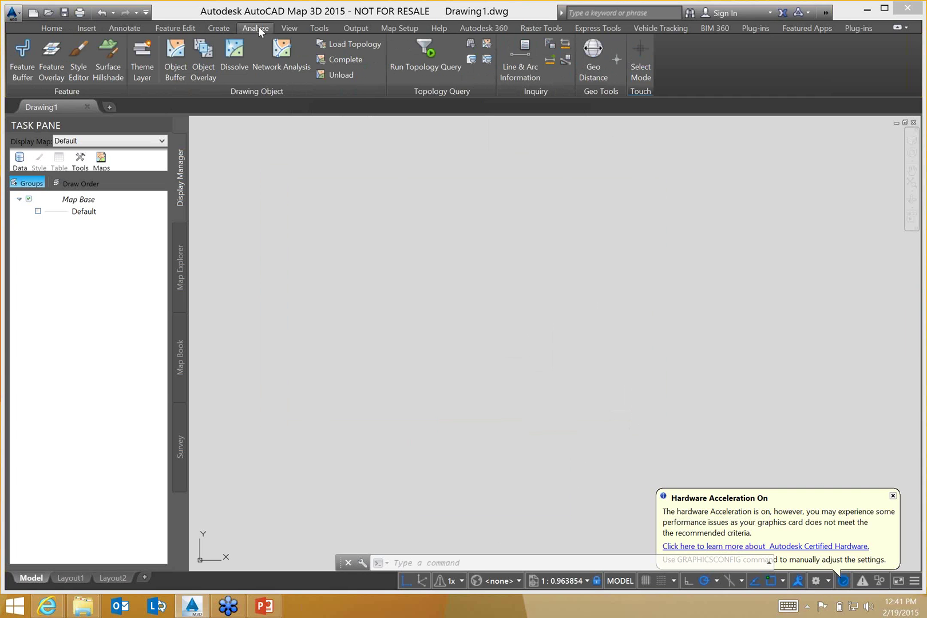
pyautogui.click(52, 28)
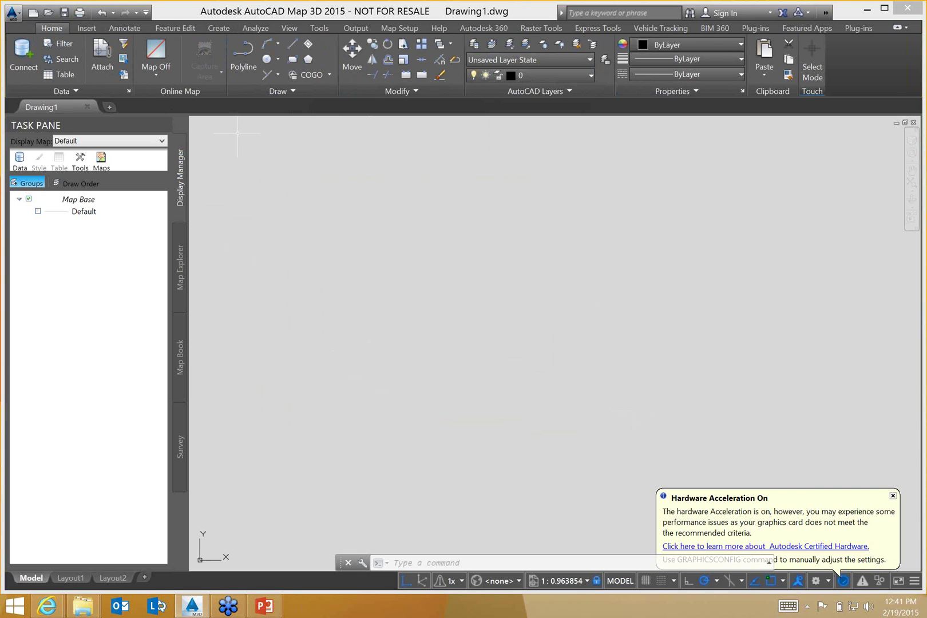
pyautogui.click(290, 28)
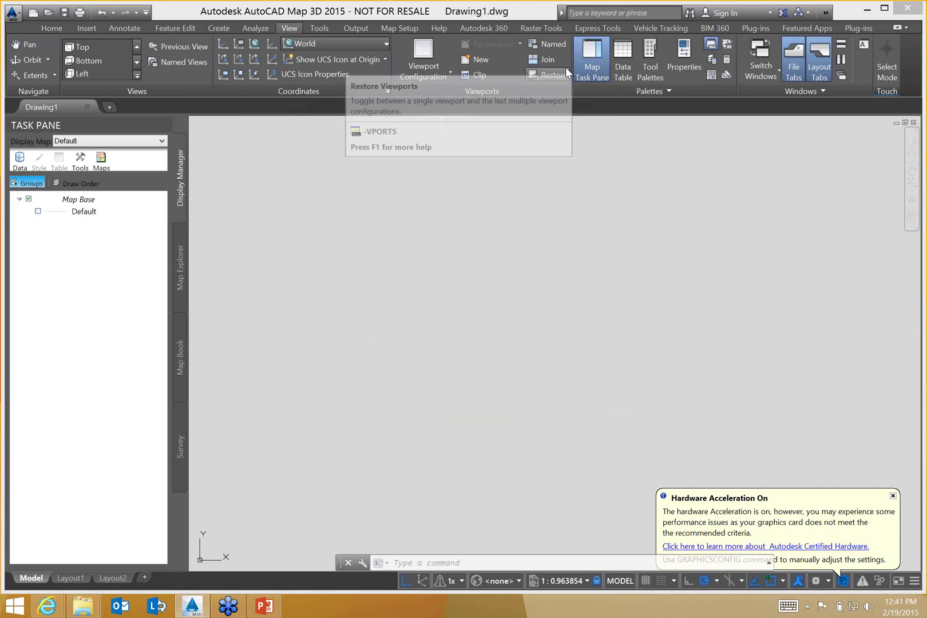
pyautogui.click(599, 67)
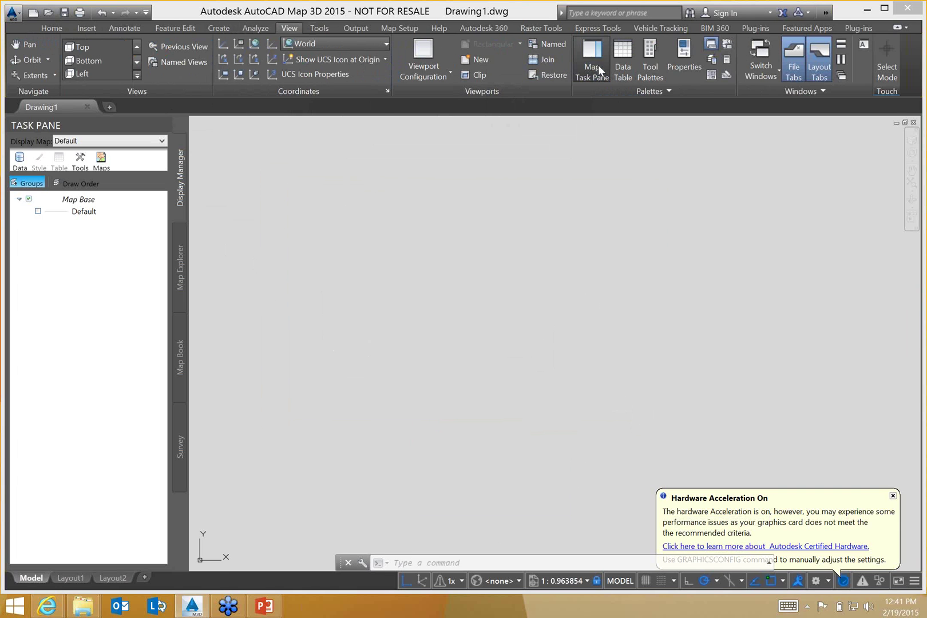
pyautogui.click(599, 67)
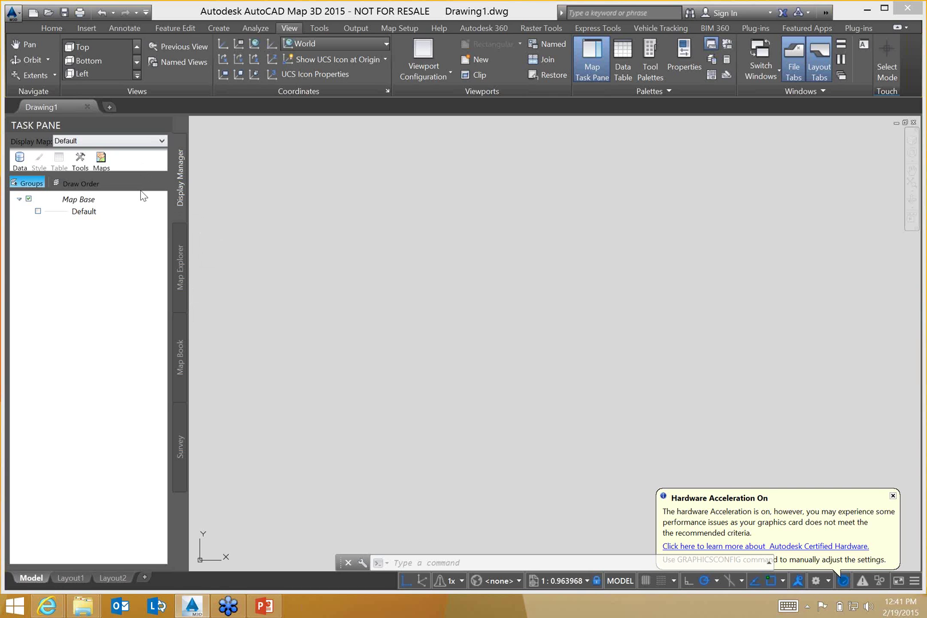
# Step: Examine the Task Pane's Map Explorer, Map Book and Survey views, including the survey data store and import options
pyautogui.click(183, 272)
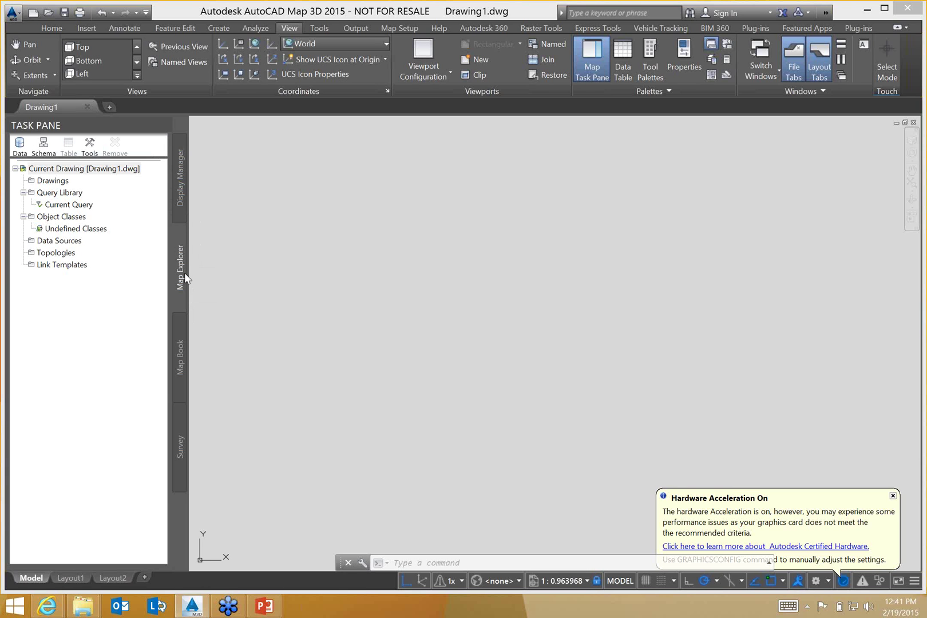
pyautogui.click(185, 342)
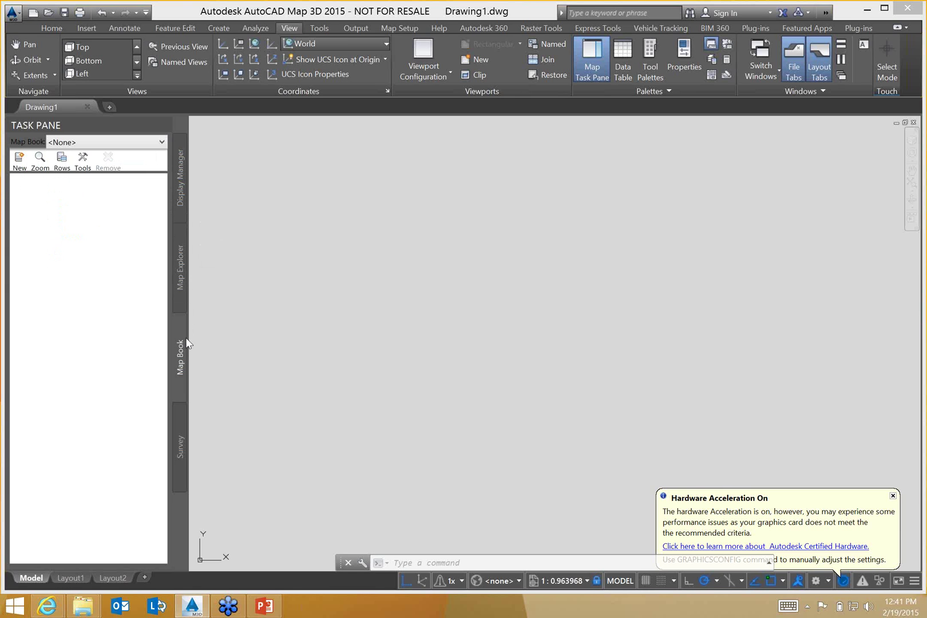
pyautogui.click(179, 433)
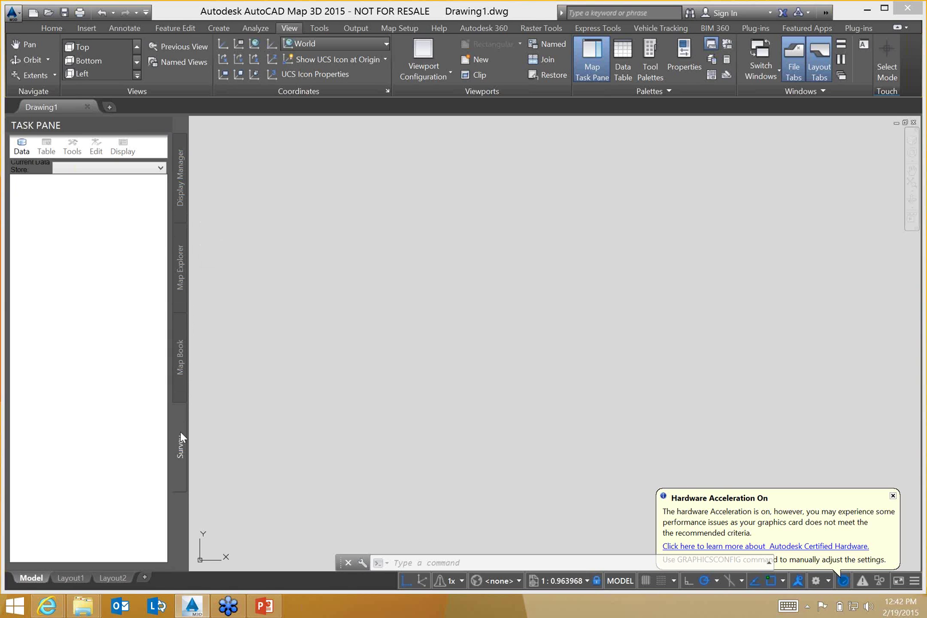
pyautogui.click(21, 147)
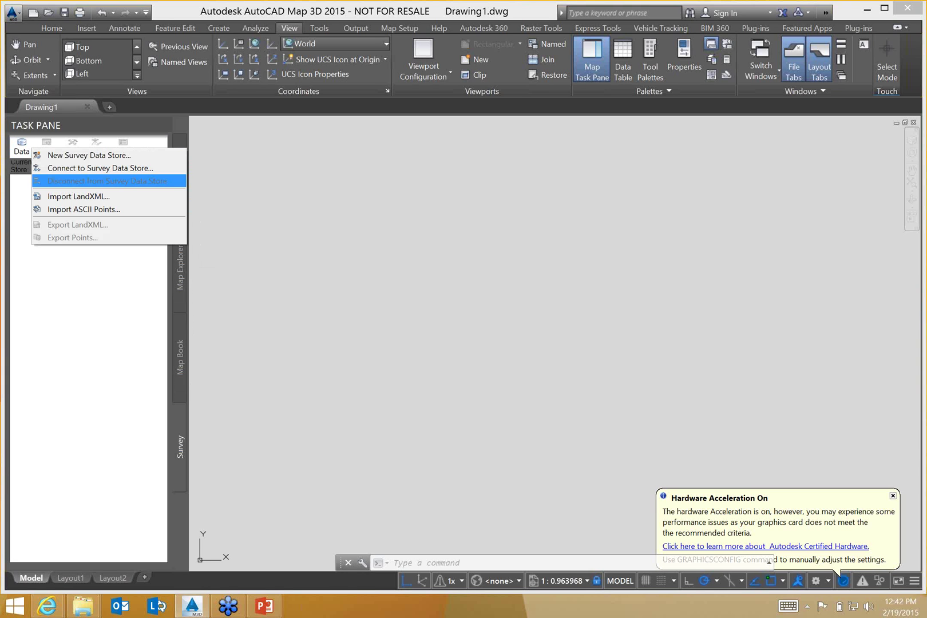
pyautogui.click(309, 388)
pyautogui.click(298, 367)
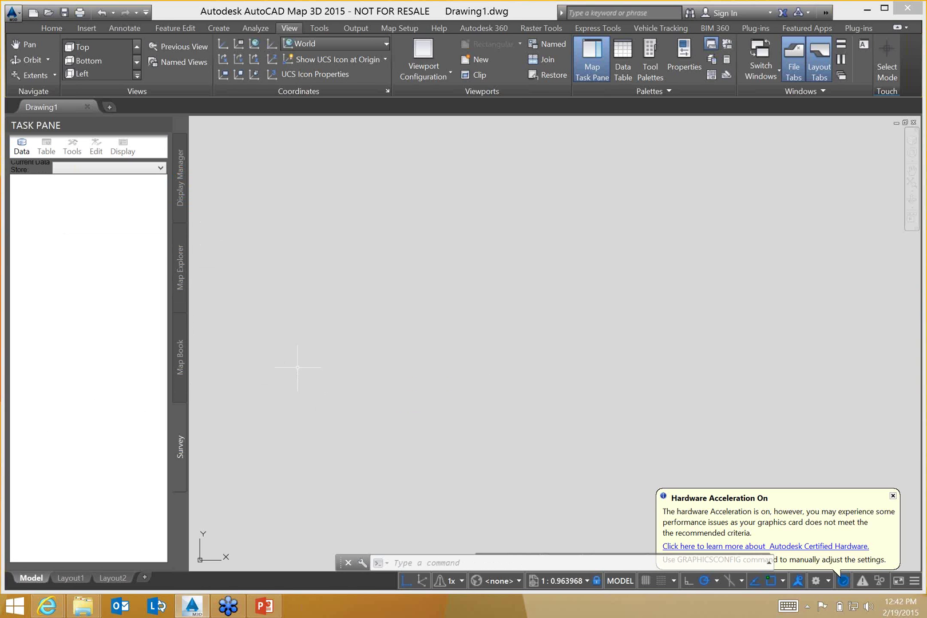
pyautogui.click(299, 368)
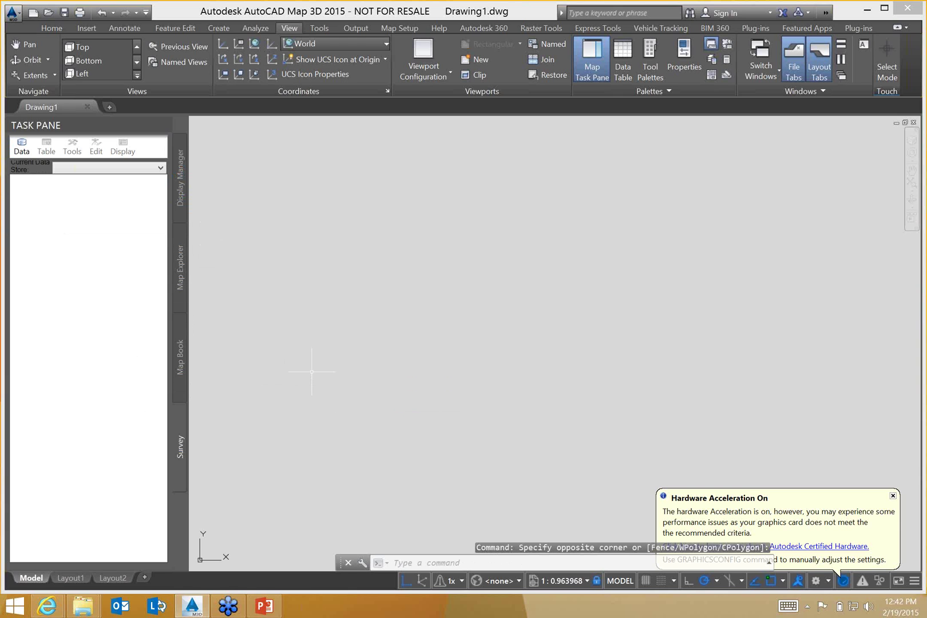
# Step: Switch to File Explorer and open the sample shapefile folder AutoCAD 2015\Map\Sample\Maps\SHP
pyautogui.click(65, 28)
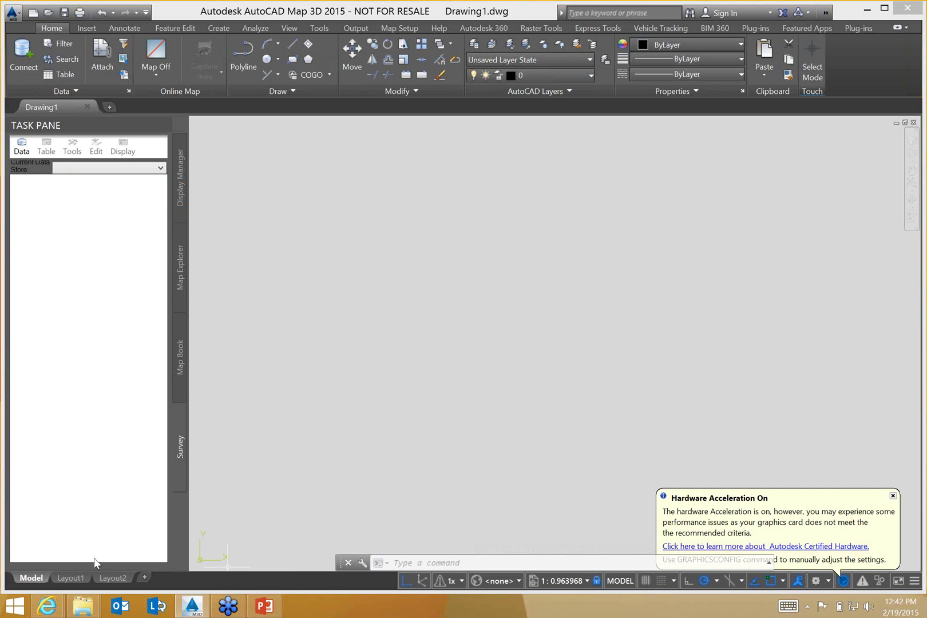
pyautogui.moveTo(83, 605)
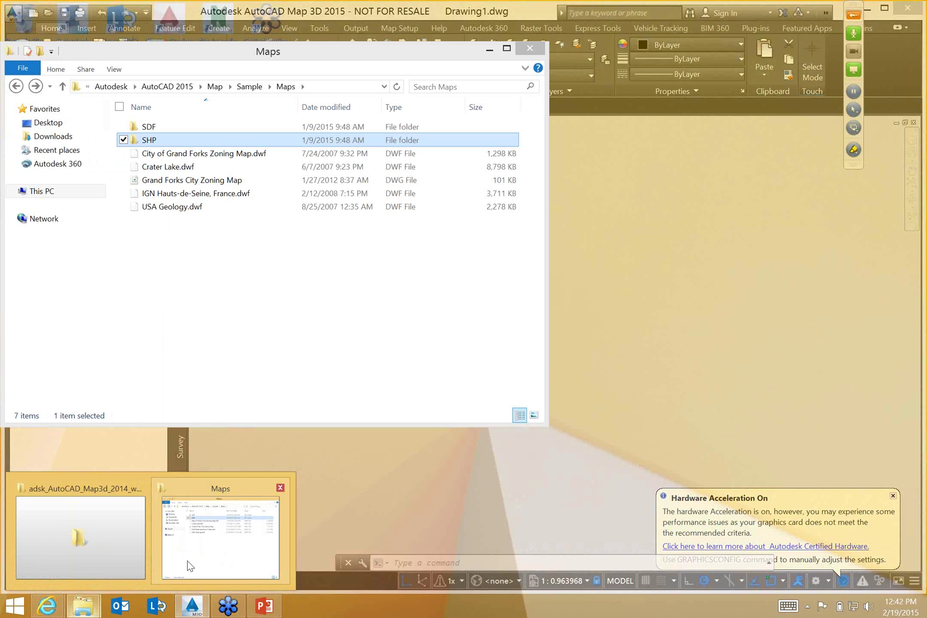
pyautogui.click(191, 566)
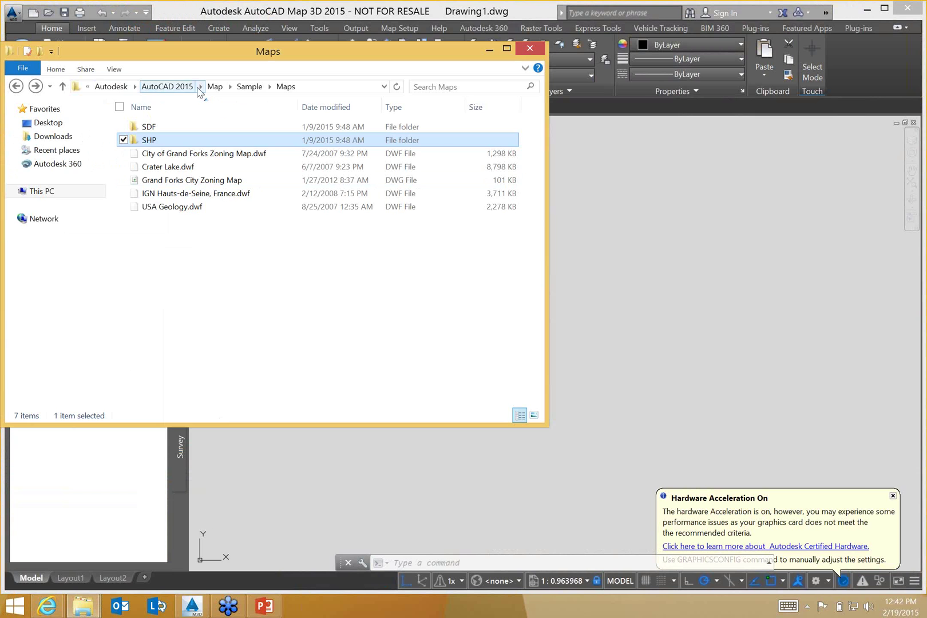
pyautogui.click(215, 89)
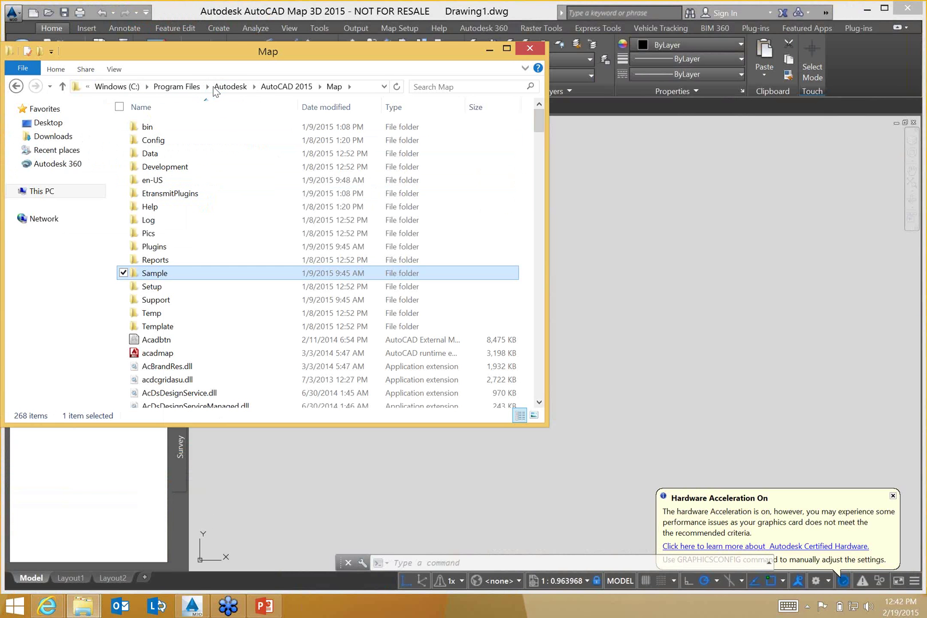
pyautogui.doubleClick(153, 273)
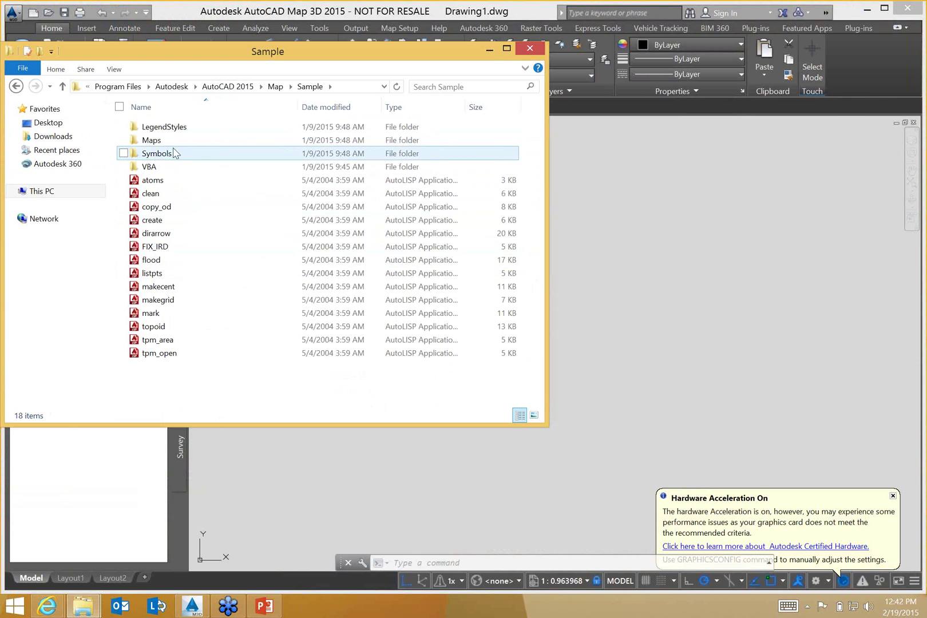
pyautogui.doubleClick(172, 147)
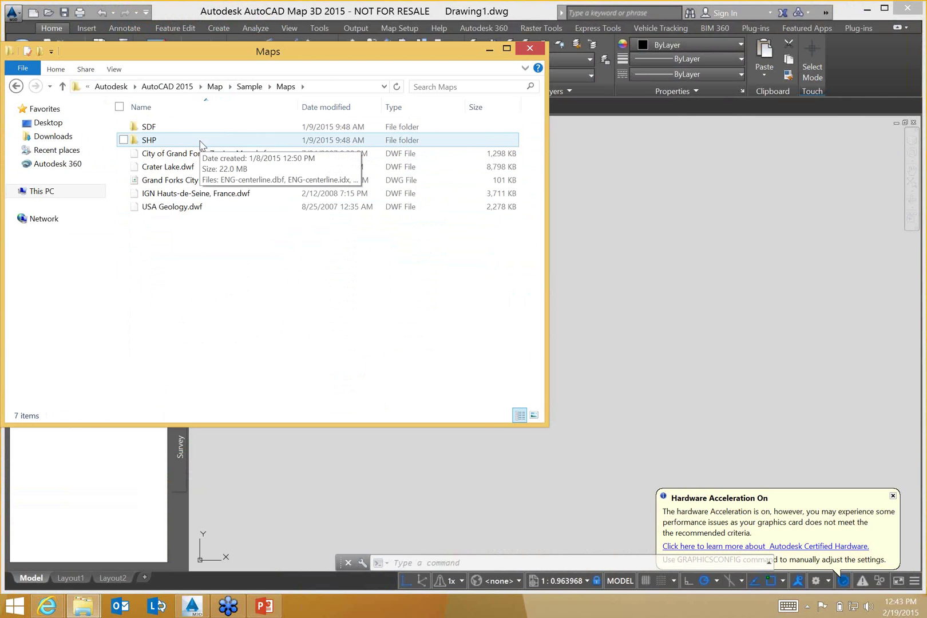
pyautogui.click(123, 141)
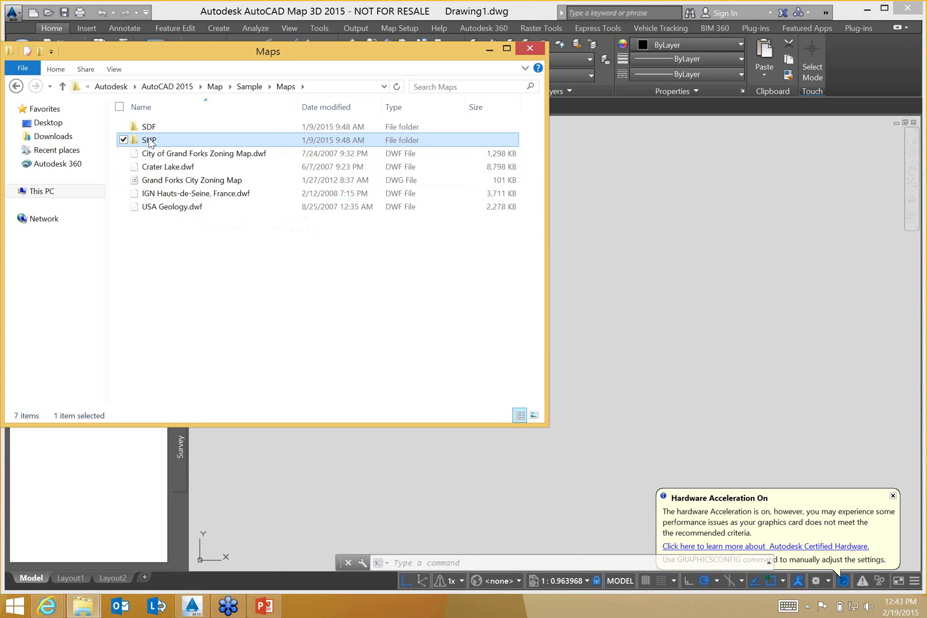
pyautogui.doubleClick(148, 140)
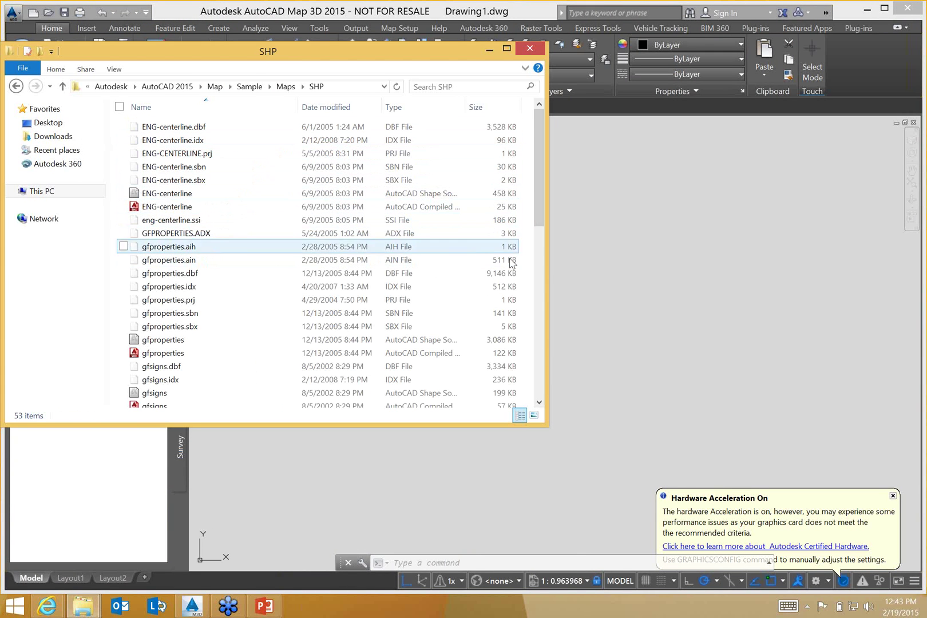
# Step: Look through the SHP folder's files and bring the ENG-centerline shape file into the AutoCAD Map 3D drawing
pyautogui.moveTo(548, 268)
pyautogui.mouseDown()
pyautogui.moveTo(393, 268)
pyautogui.moveTo(551, 267)
pyautogui.mouseUp()
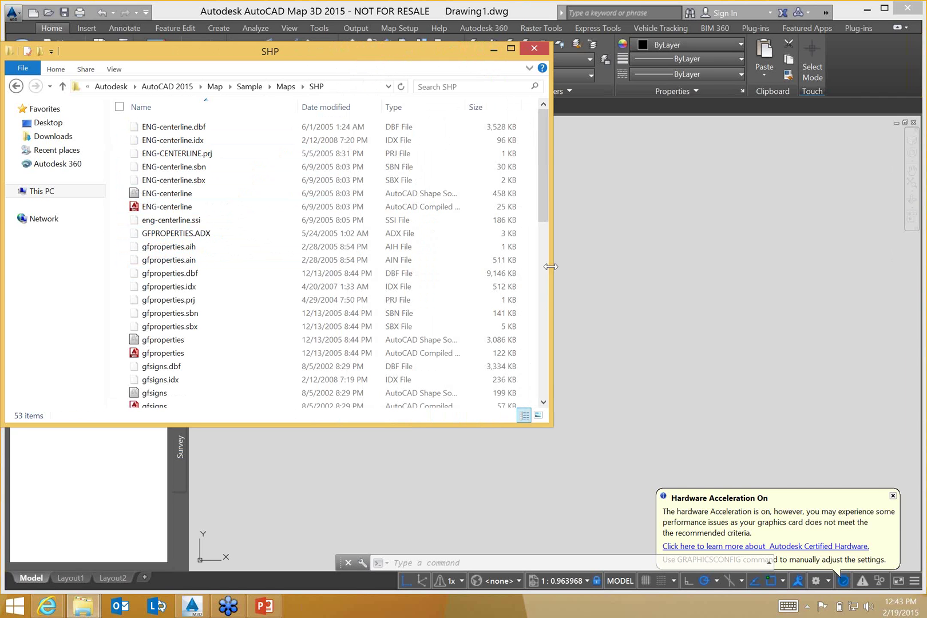
pyautogui.moveTo(543, 216); pyautogui.dragTo(557, 385)
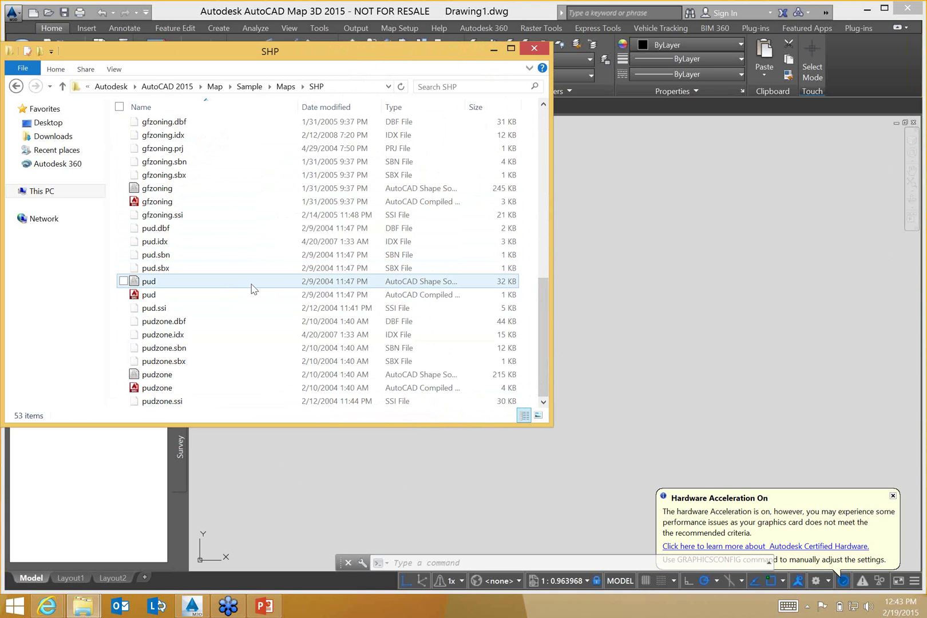
pyautogui.moveTo(544, 305); pyautogui.dragTo(489, 151)
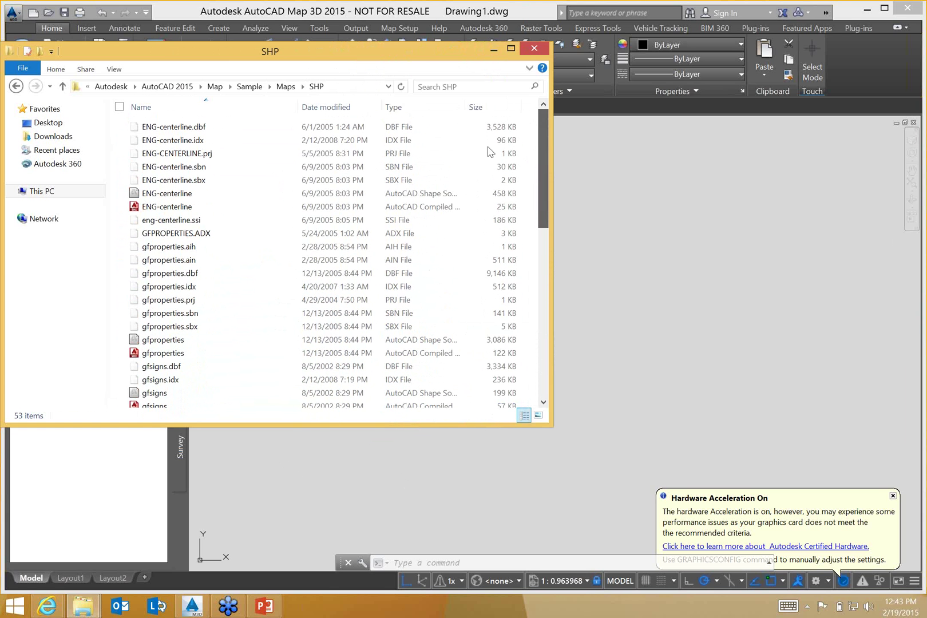
pyautogui.click(172, 197)
pyautogui.moveTo(172, 196)
pyautogui.mouseDown()
pyautogui.moveTo(404, 204)
pyautogui.moveTo(658, 231)
pyautogui.mouseUp()
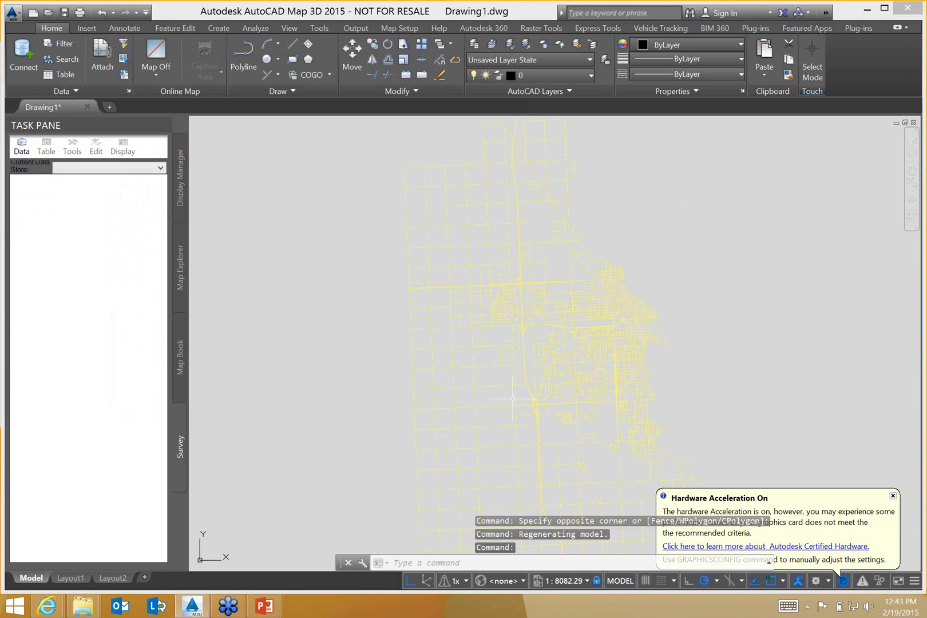
# Step: Look over the street centerlines in the drawing and show the map's layers in the Task Pane's Display Manager
pyautogui.scroll(4, 582, 378)
pyautogui.scroll(3, 582, 378)
pyautogui.scroll(-4, 578, 361)
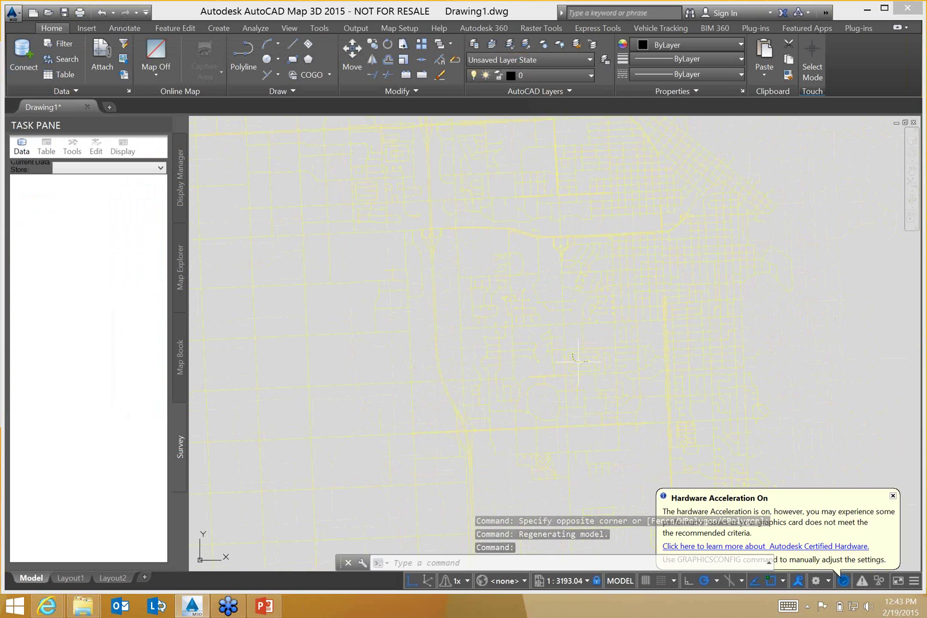
pyautogui.moveTo(579, 383); pyautogui.dragTo(624, 286, button='middle')
pyautogui.scroll(-4, 598, 307)
pyautogui.scroll(2, 597, 308)
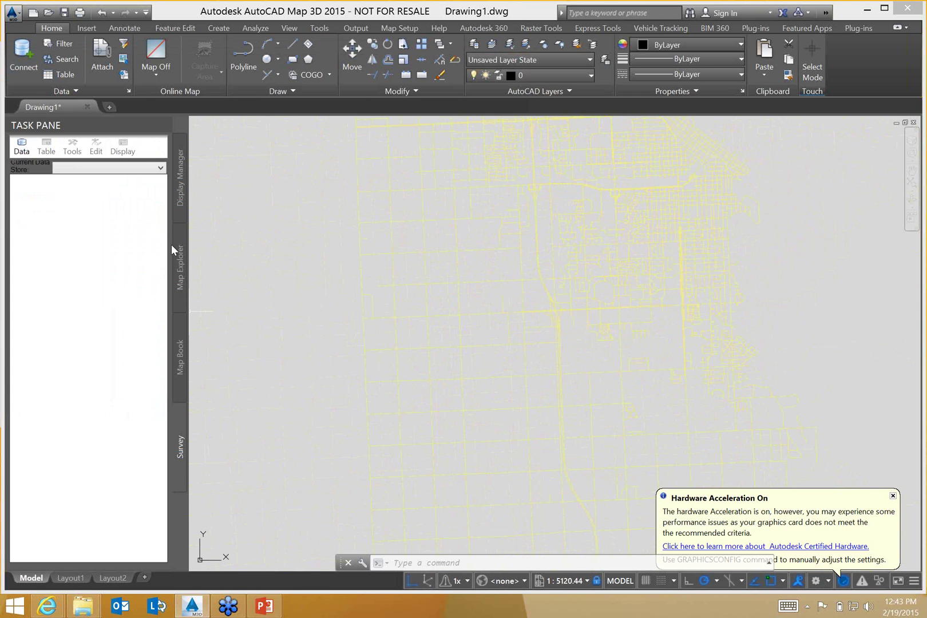
pyautogui.click(181, 216)
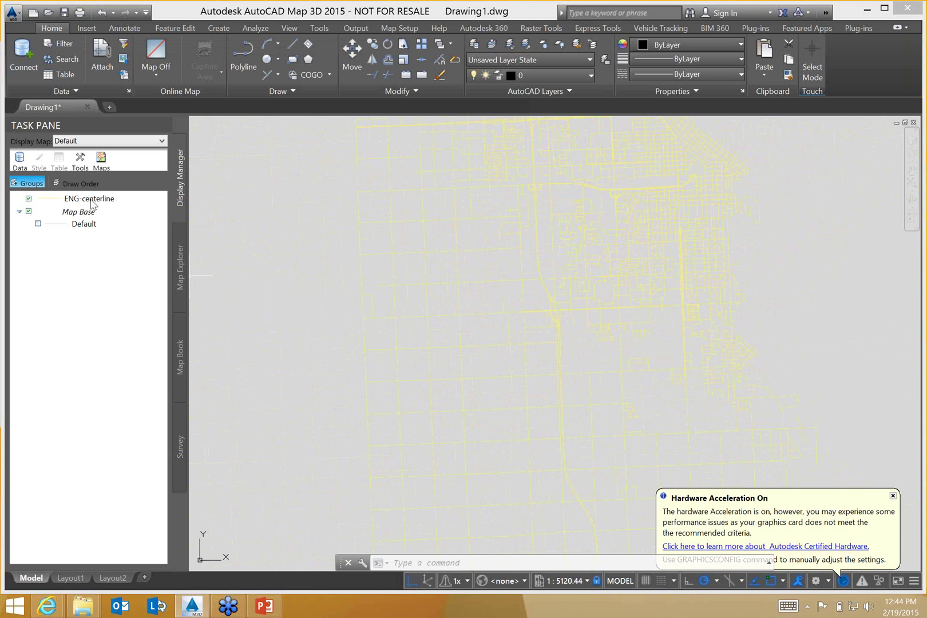
pyautogui.moveTo(93, 202)
# Step: Examine the feature properties of one street centerline in a lengthened Properties palette and clear the selection
pyautogui.scroll(10, 569, 260)
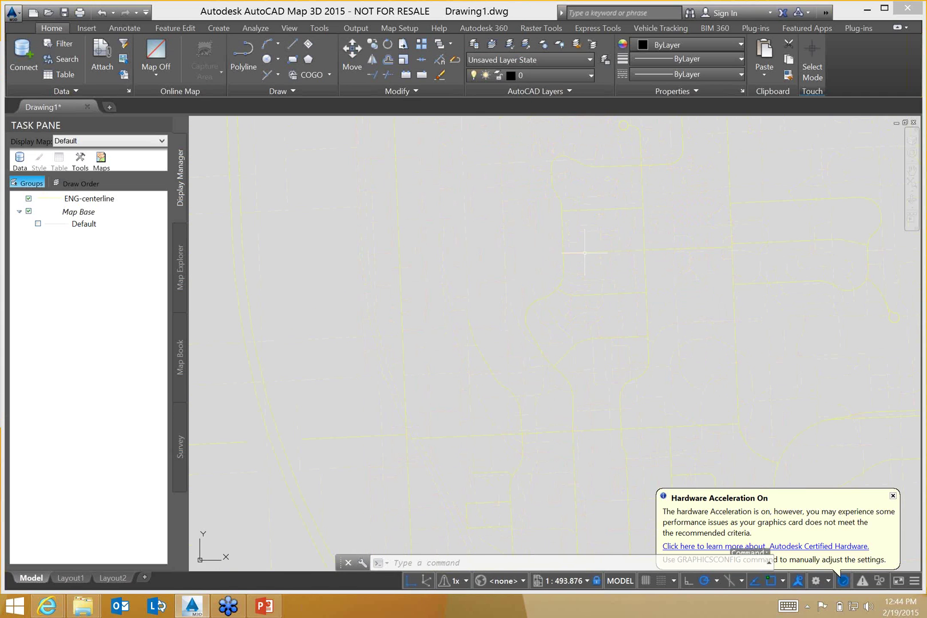
pyautogui.rightClick(480, 278)
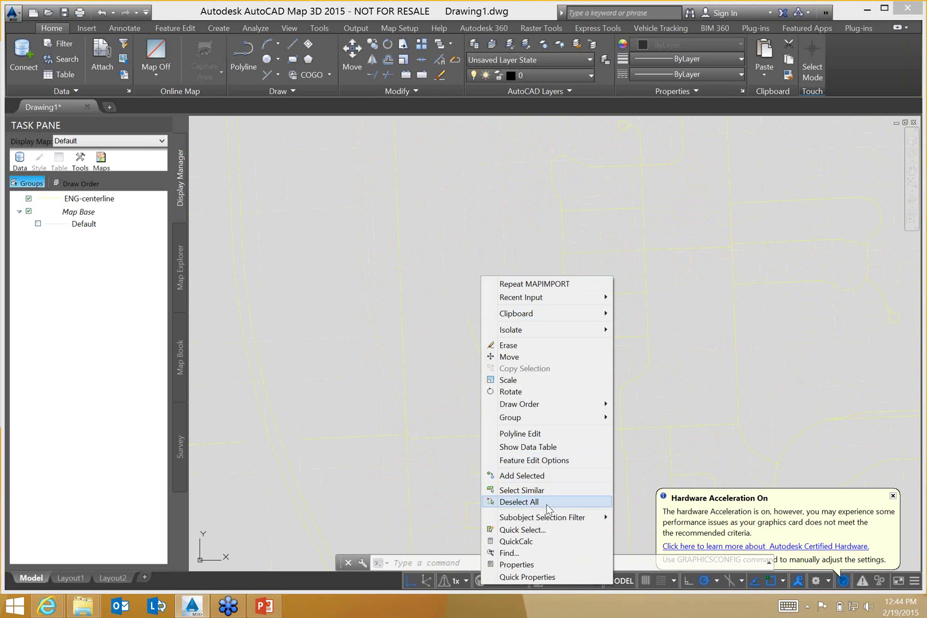
pyautogui.click(534, 565)
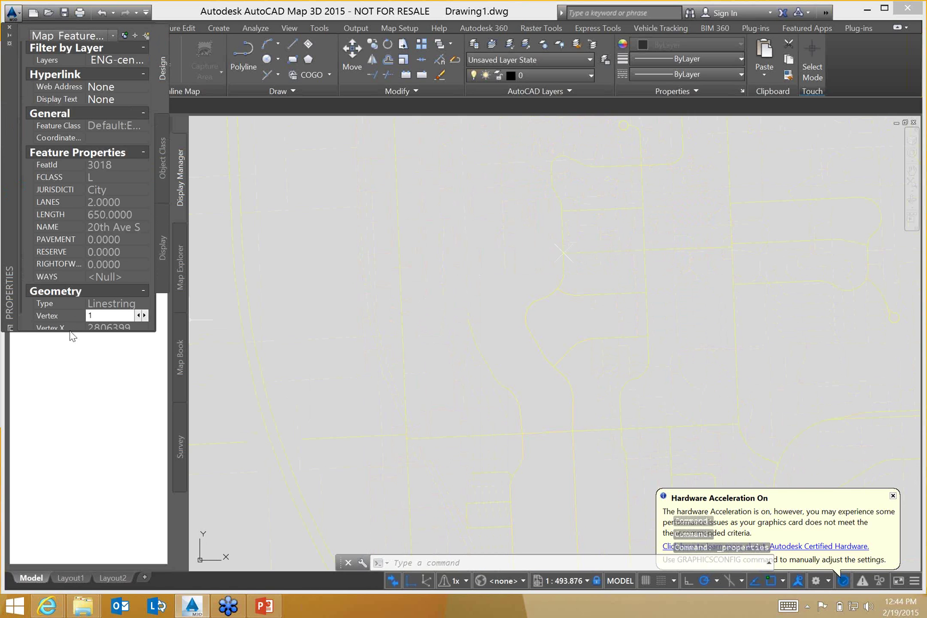
pyautogui.moveTo(69, 331); pyautogui.dragTo(71, 495)
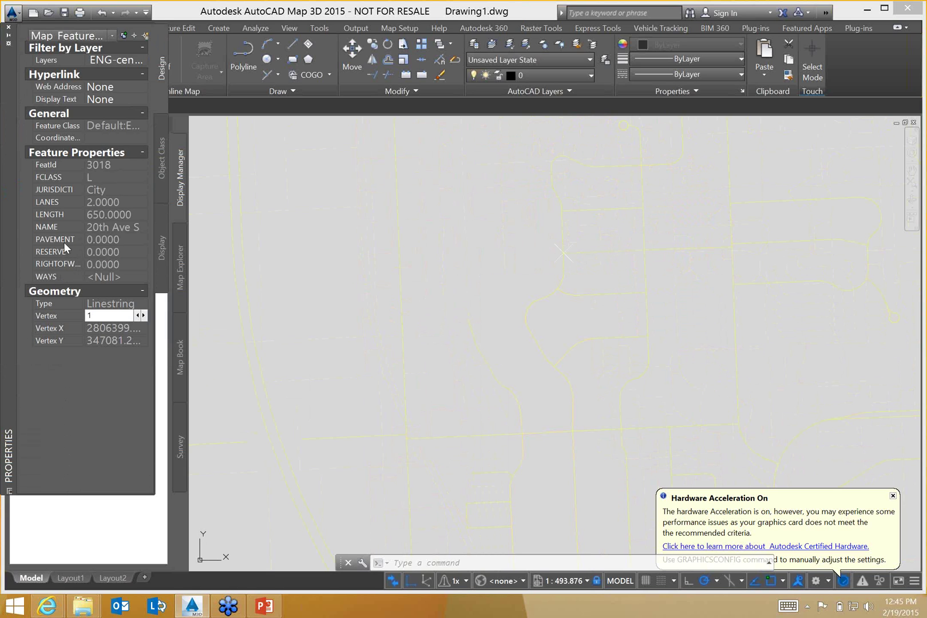
pyautogui.moveTo(63, 214)
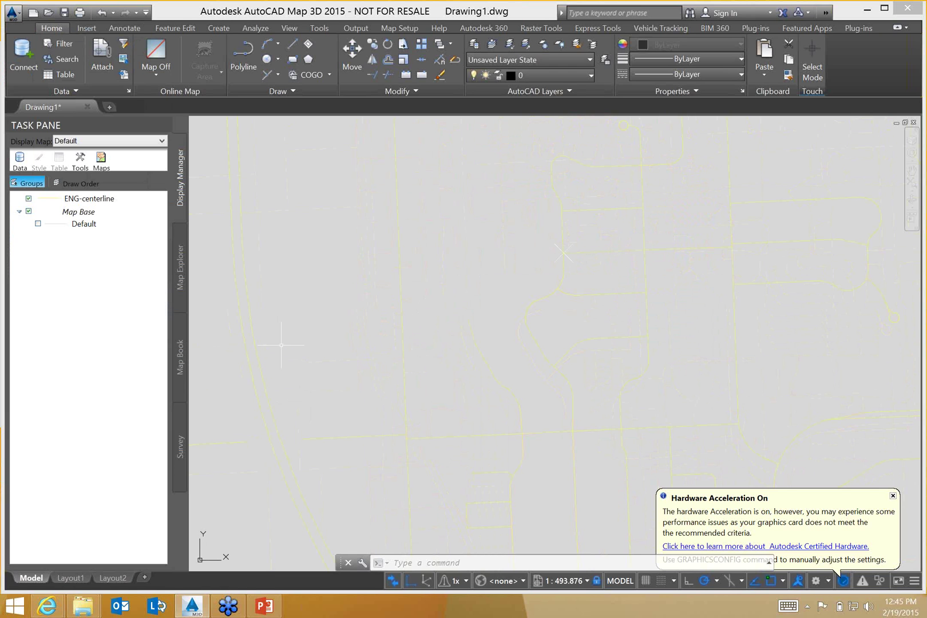
pyautogui.press('Escape')
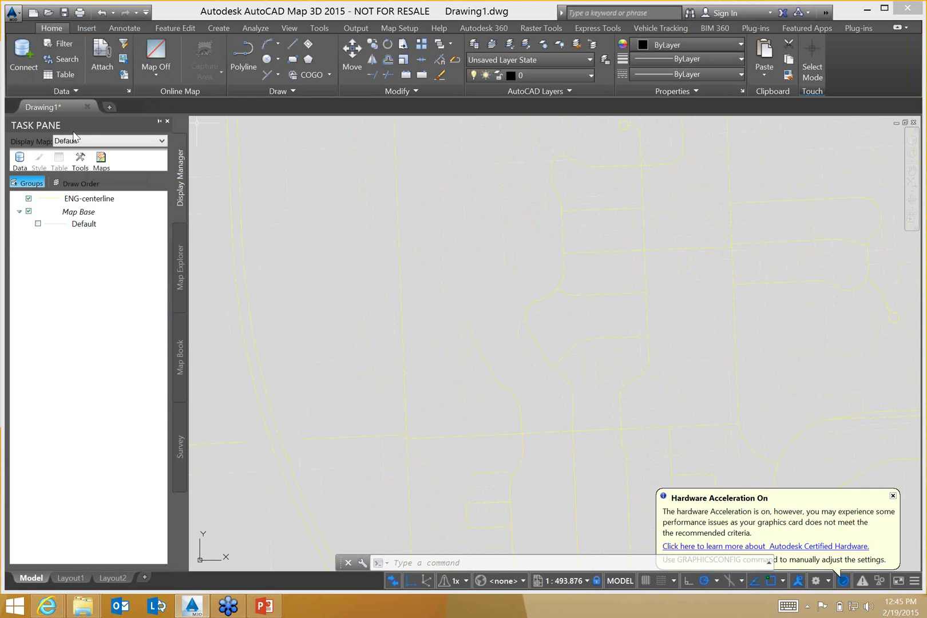
# Step: Open Data Connect from the Display Manager, move it over the drawing, and enlarge it with a wider provider list
pyautogui.click(19, 163)
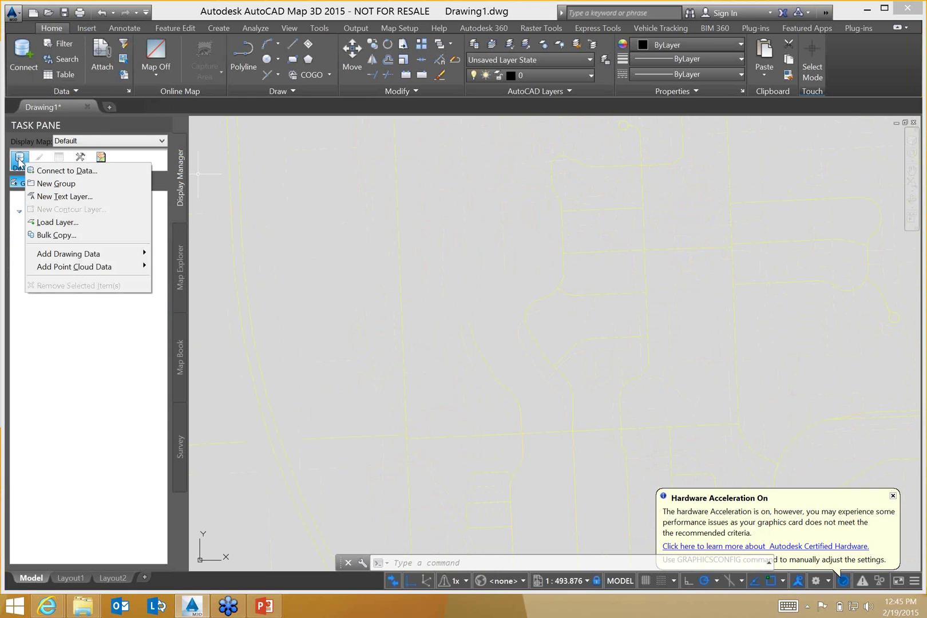
pyautogui.click(55, 171)
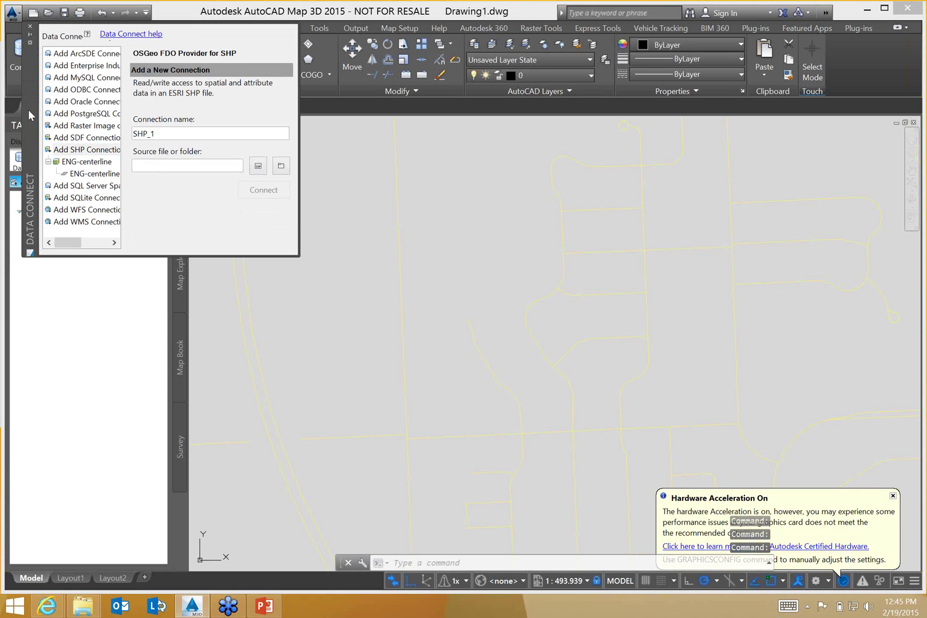
pyautogui.moveTo(32, 116)
pyautogui.mouseDown()
pyautogui.moveTo(128, 201)
pyautogui.moveTo(252, 230)
pyautogui.mouseUp()
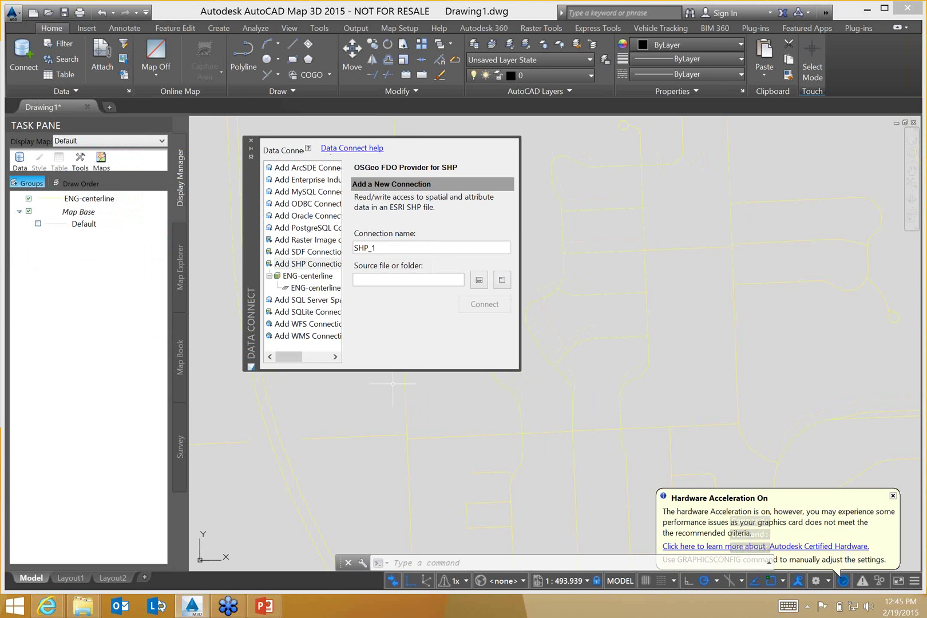
pyautogui.moveTo(422, 371); pyautogui.dragTo(422, 458)
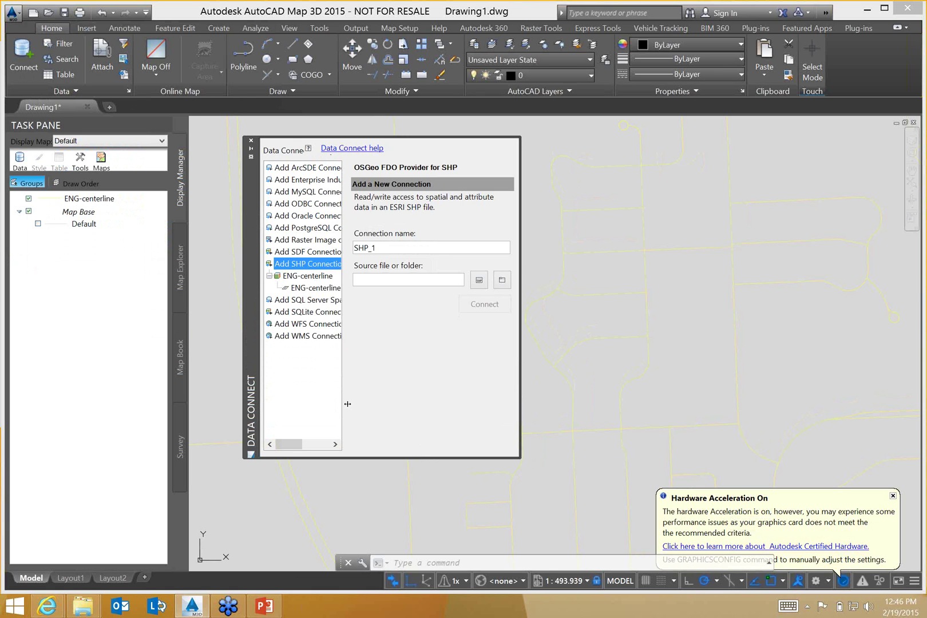
pyautogui.moveTo(344, 404); pyautogui.dragTo(411, 414)
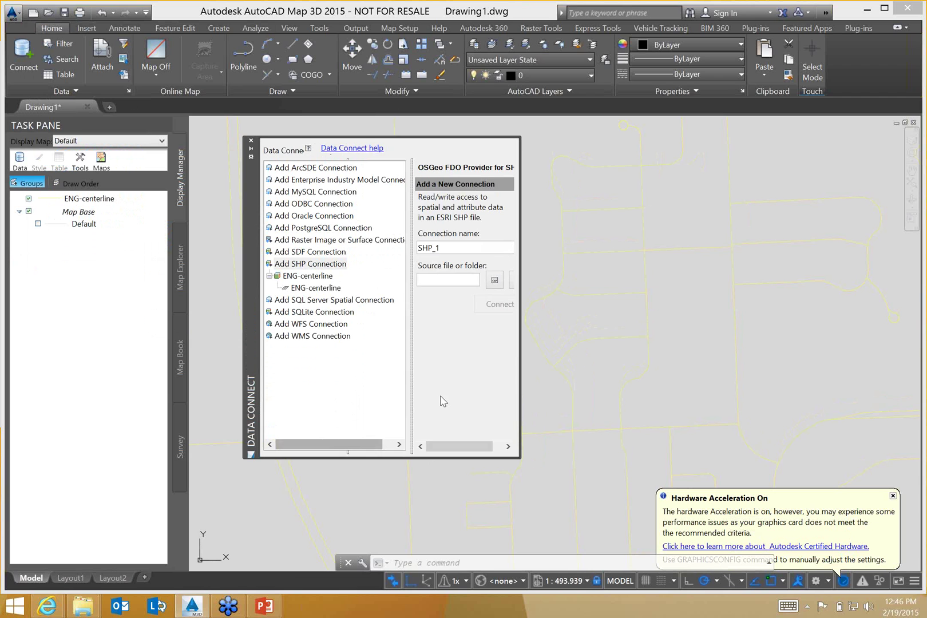
# Step: Examine the connection settings for the ArcSDE, Enterprise Industry Model, MySQL, ODBC, Oracle, SDF and SHP providers, plus the existing ENG-centerline connection
pyautogui.click(340, 169)
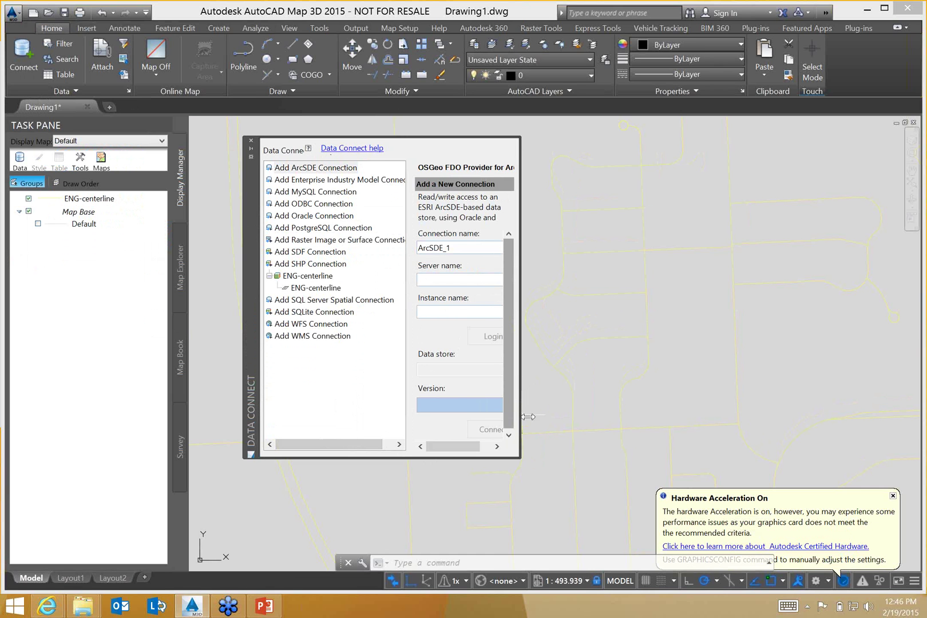
pyautogui.moveTo(522, 415); pyautogui.dragTo(788, 414)
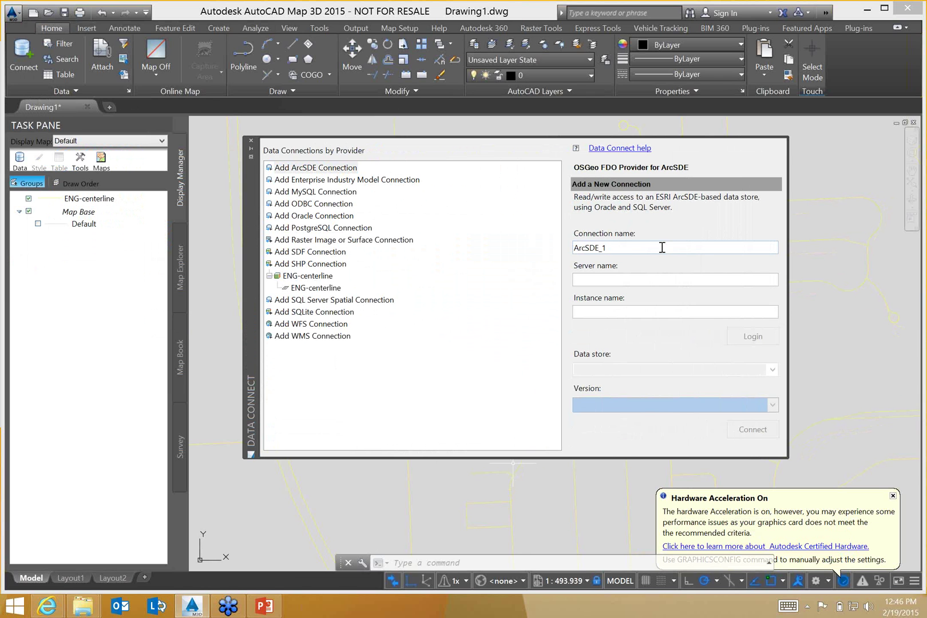
pyautogui.click(342, 182)
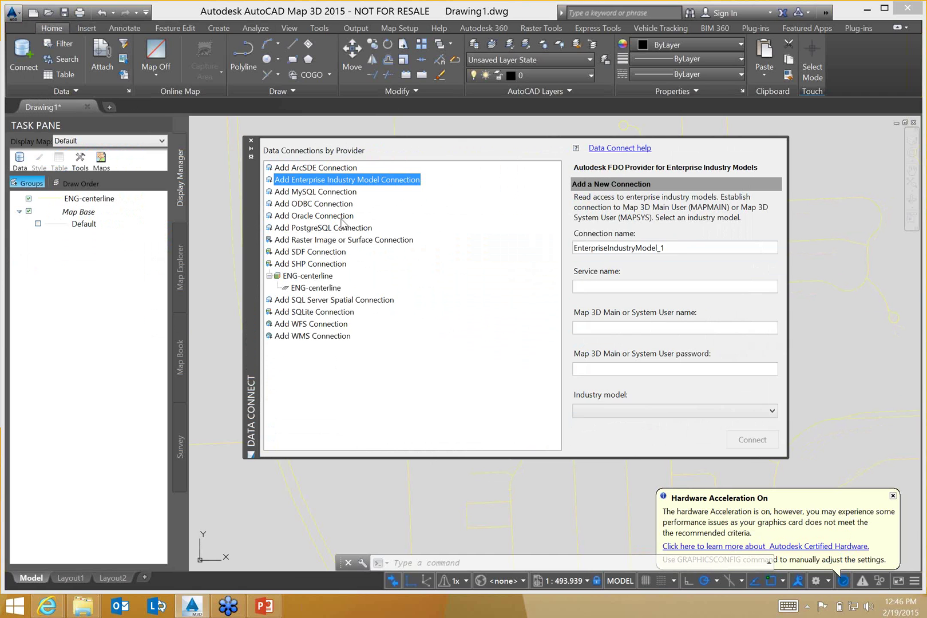
pyautogui.click(336, 194)
pyautogui.click(335, 204)
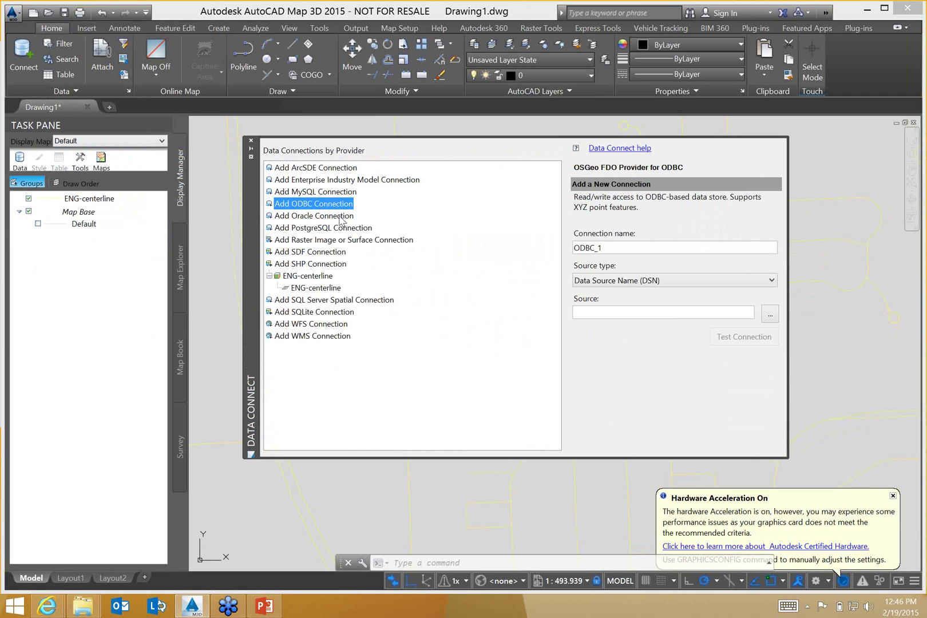
pyautogui.click(341, 216)
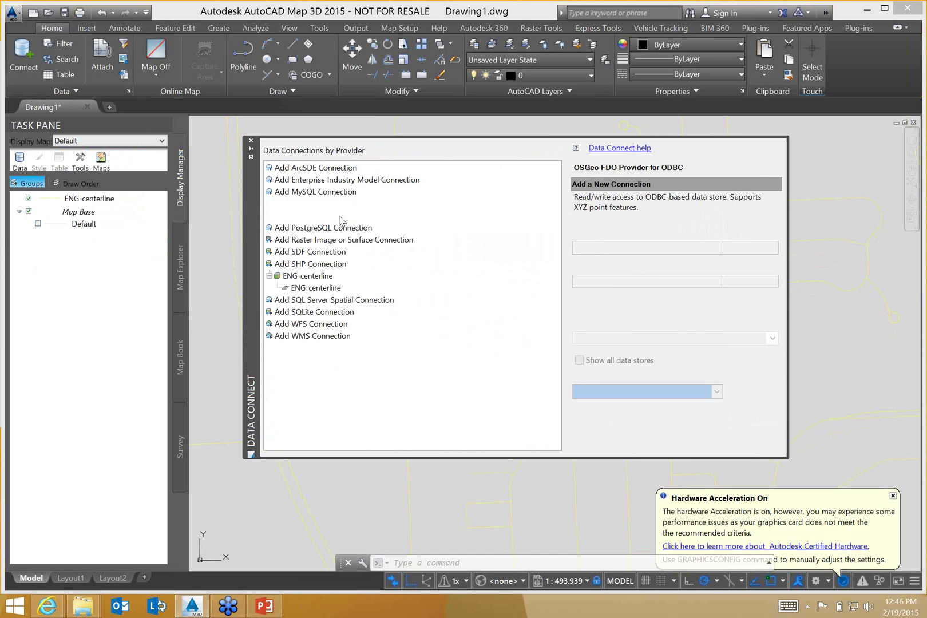
pyautogui.click(335, 254)
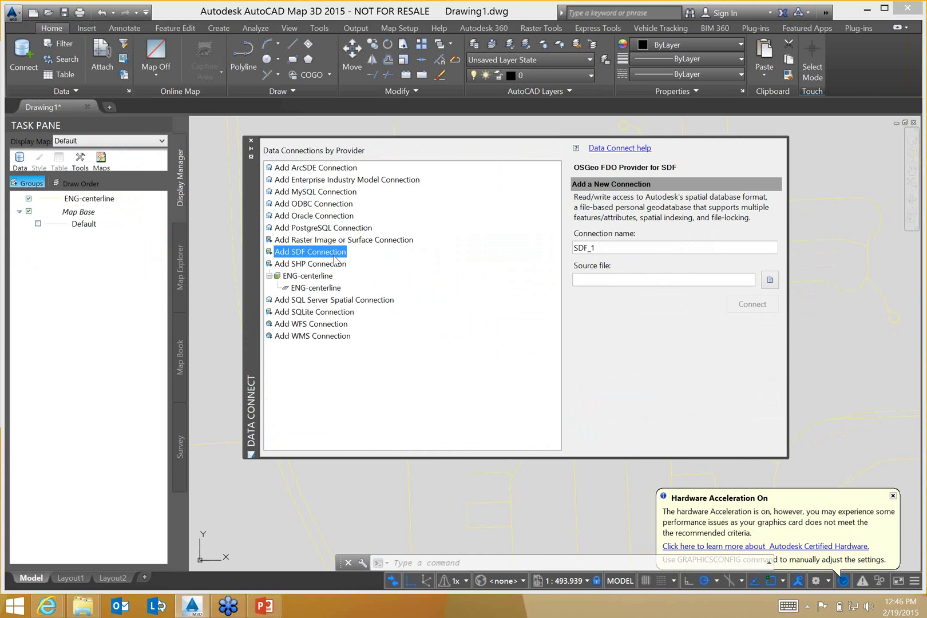
pyautogui.click(334, 266)
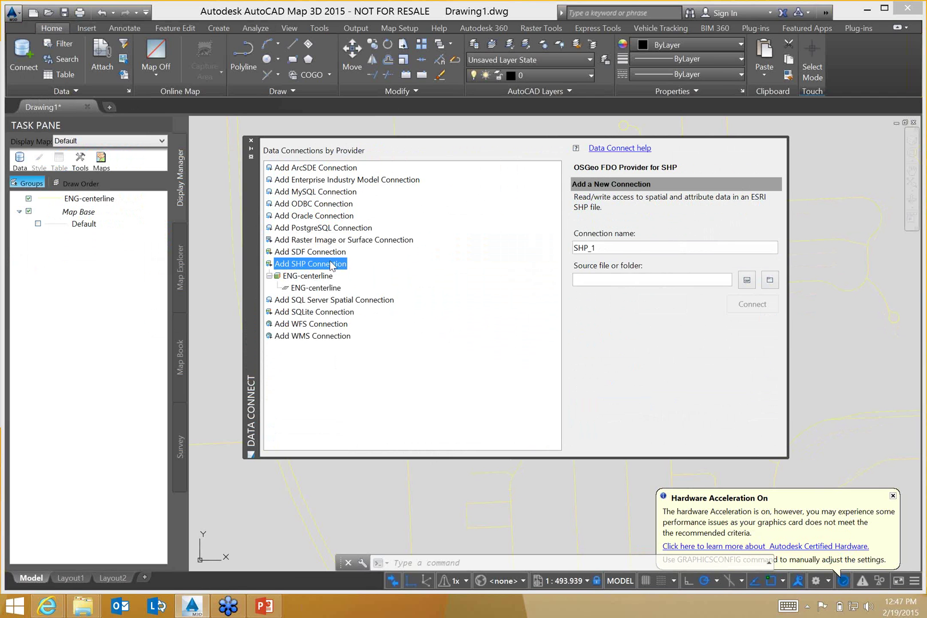
pyautogui.click(309, 253)
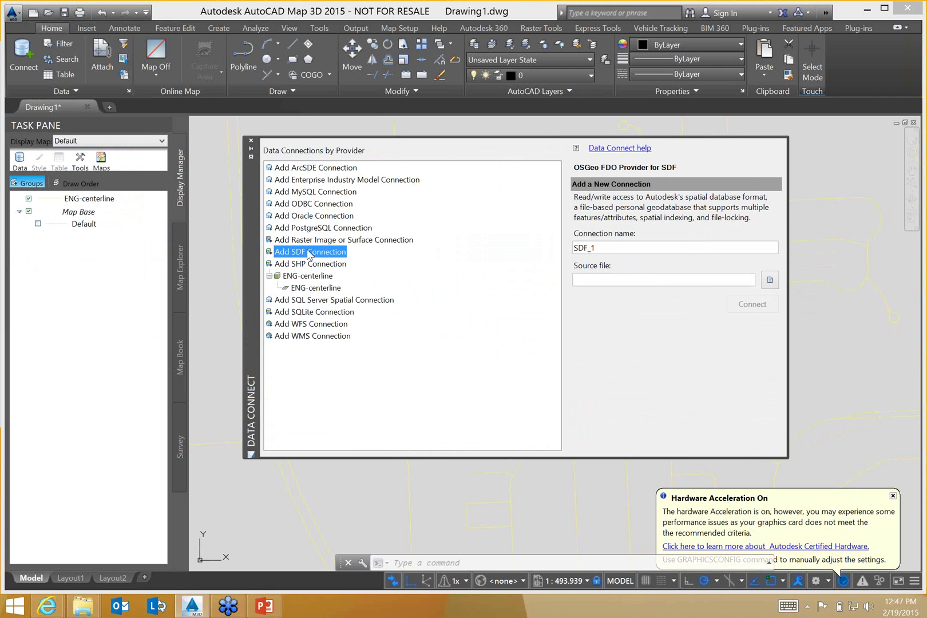
pyautogui.click(321, 277)
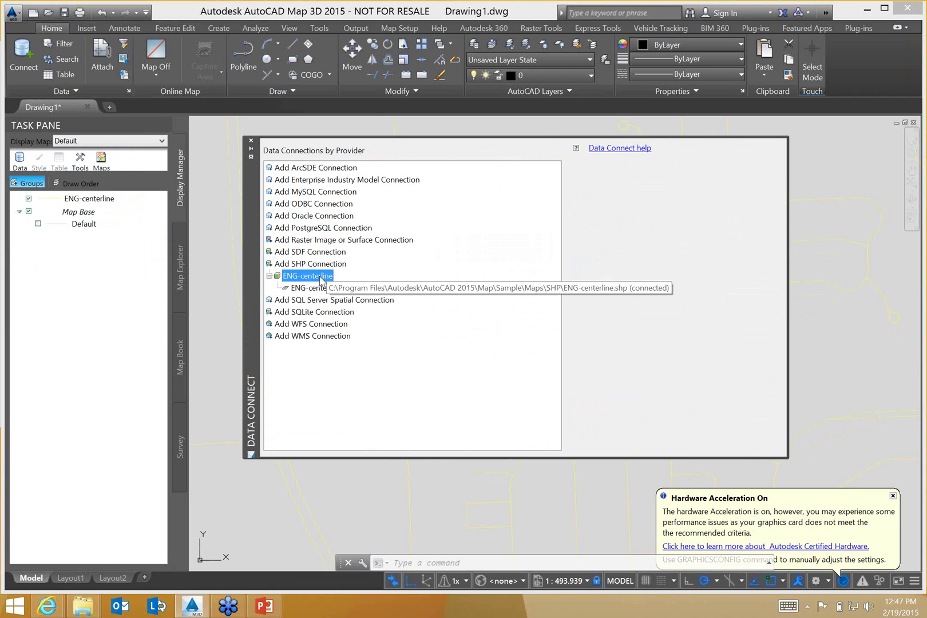
# Step: Edit the coordinate systems of the ENG-centerline SHP connection and open the Coordinate System Library for its Default spatial context
pyautogui.click(321, 266)
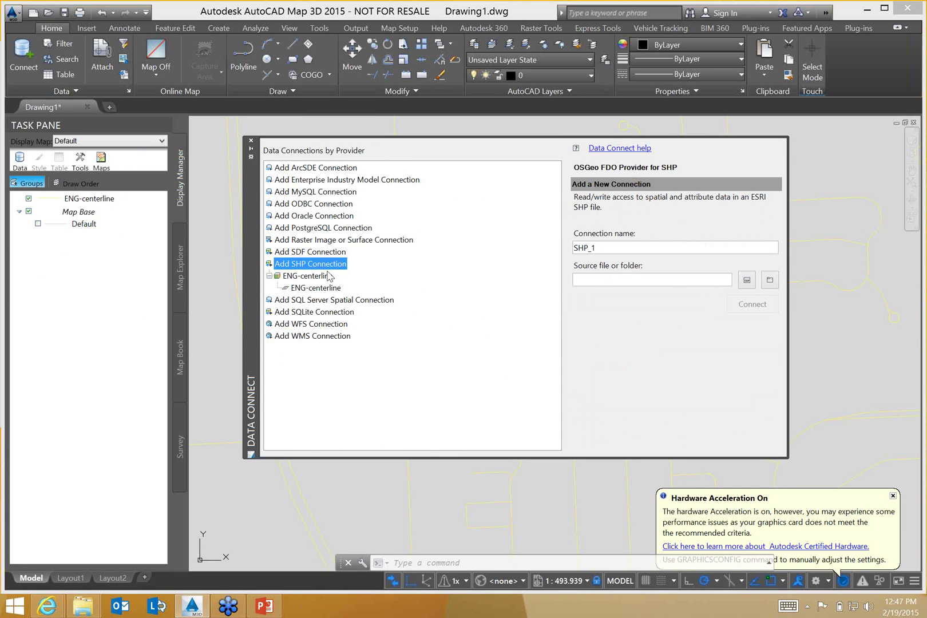
pyautogui.click(324, 277)
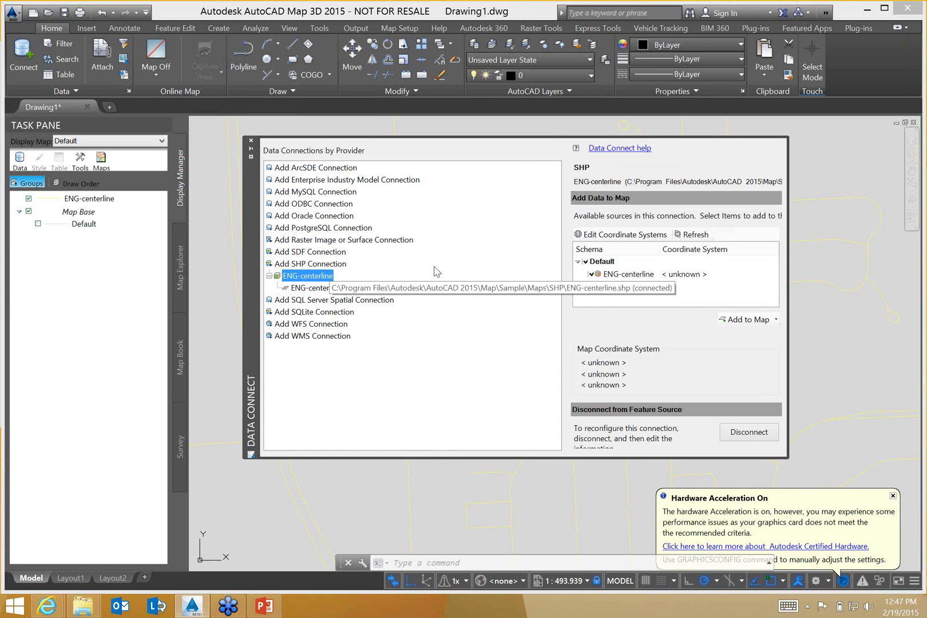
pyautogui.click(692, 277)
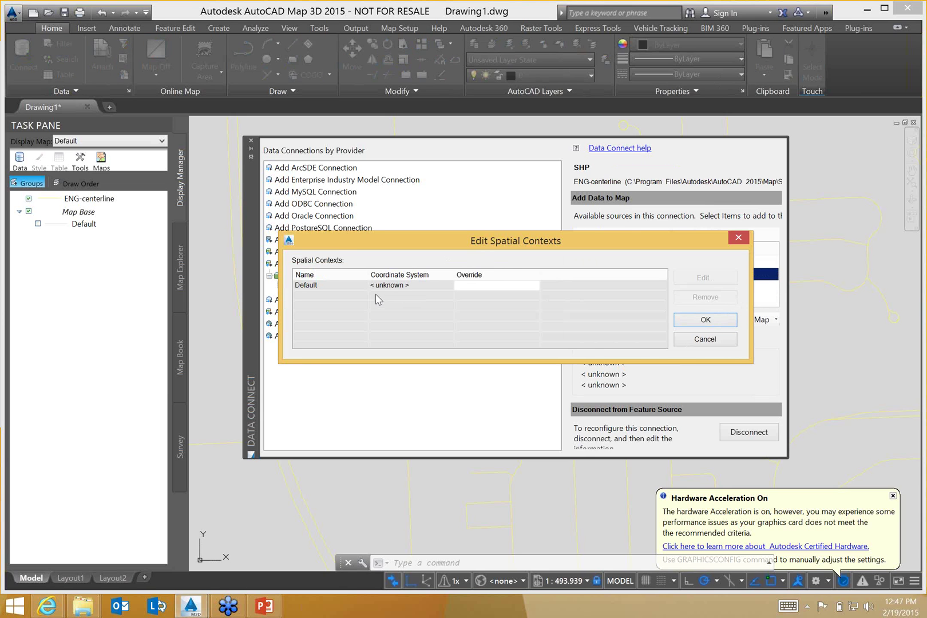
pyautogui.click(398, 288)
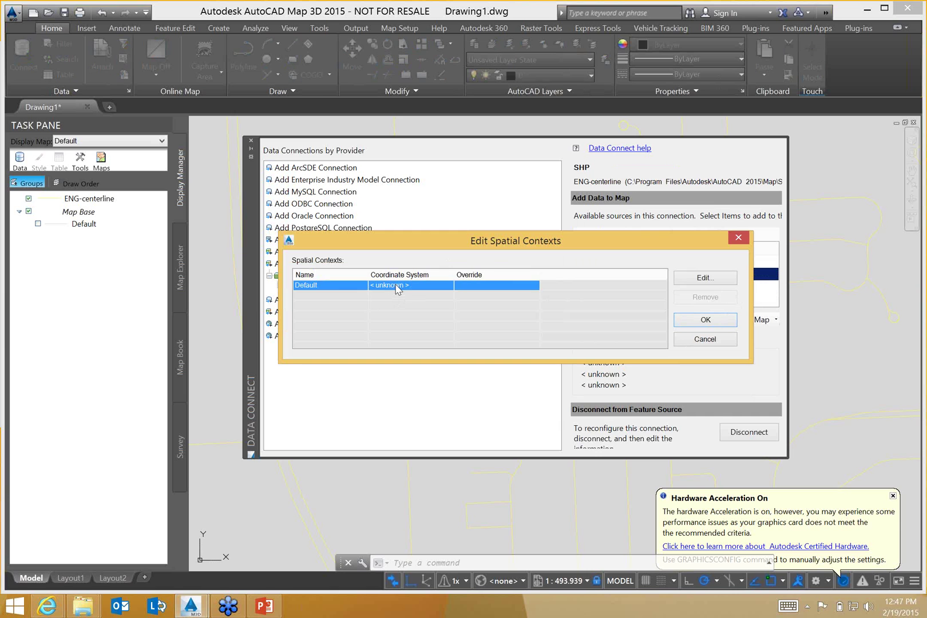
pyautogui.doubleClick(407, 288)
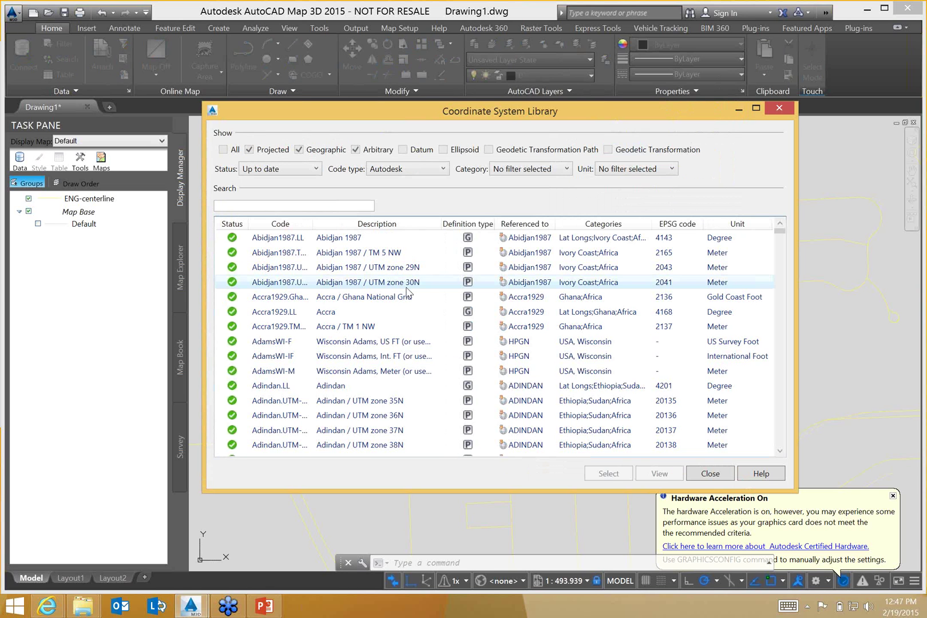
# Step: Search the Coordinate System Library for "georgia" and widen the Description column to read the full names
pyautogui.click(247, 204)
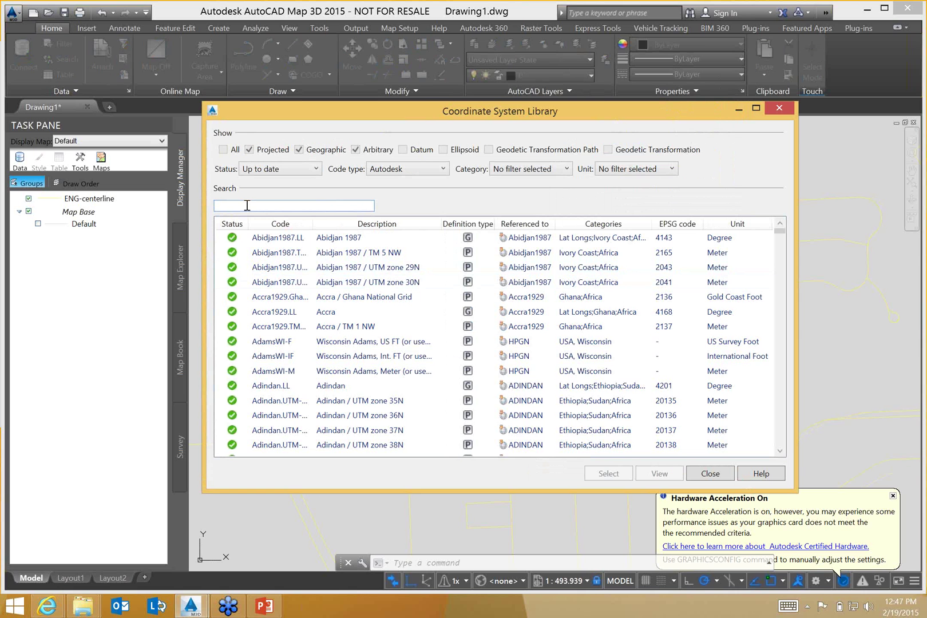
pyautogui.write('georgi')
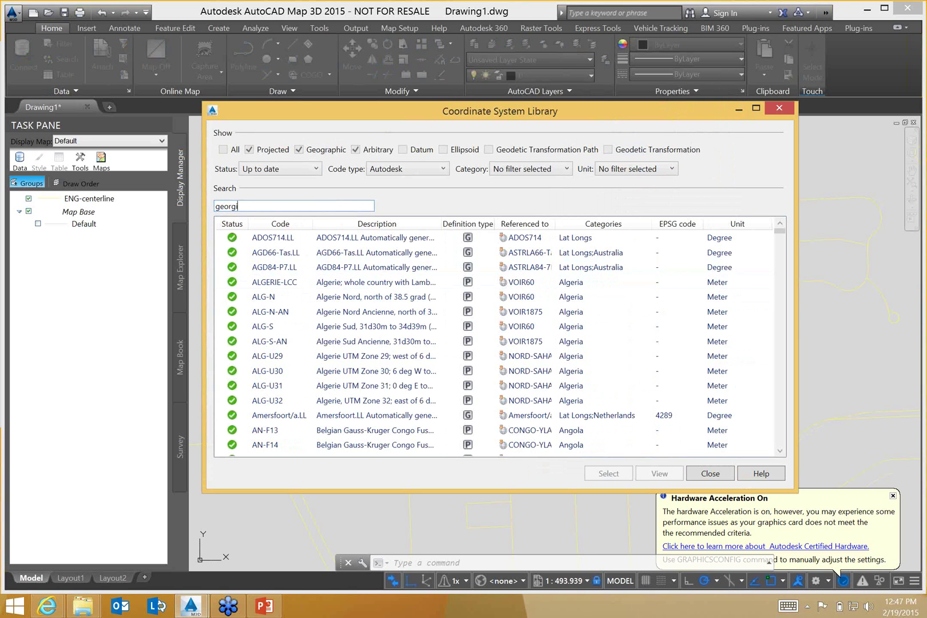
pyautogui.write('a')
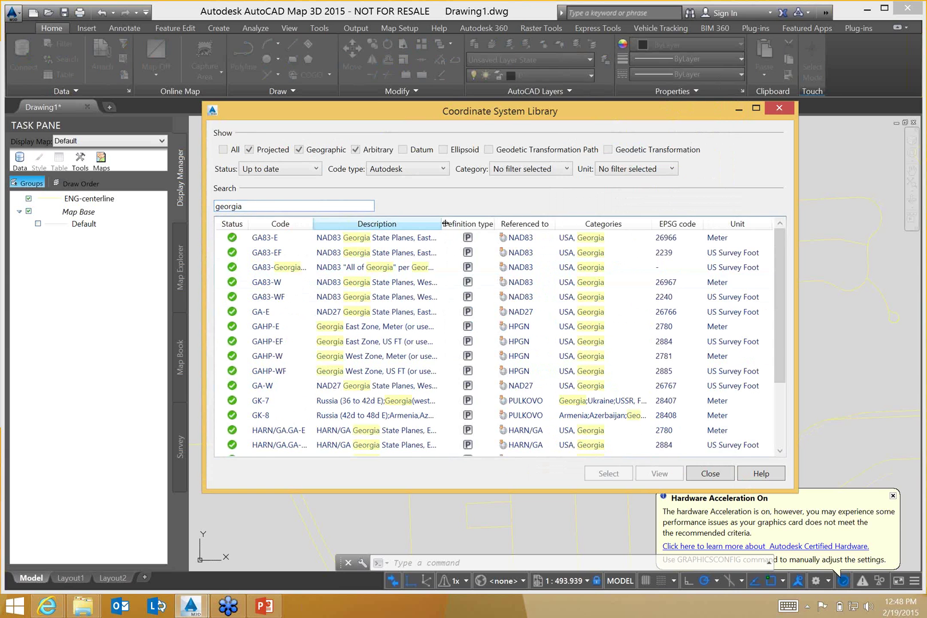
pyautogui.moveTo(442, 223); pyautogui.dragTo(519, 224)
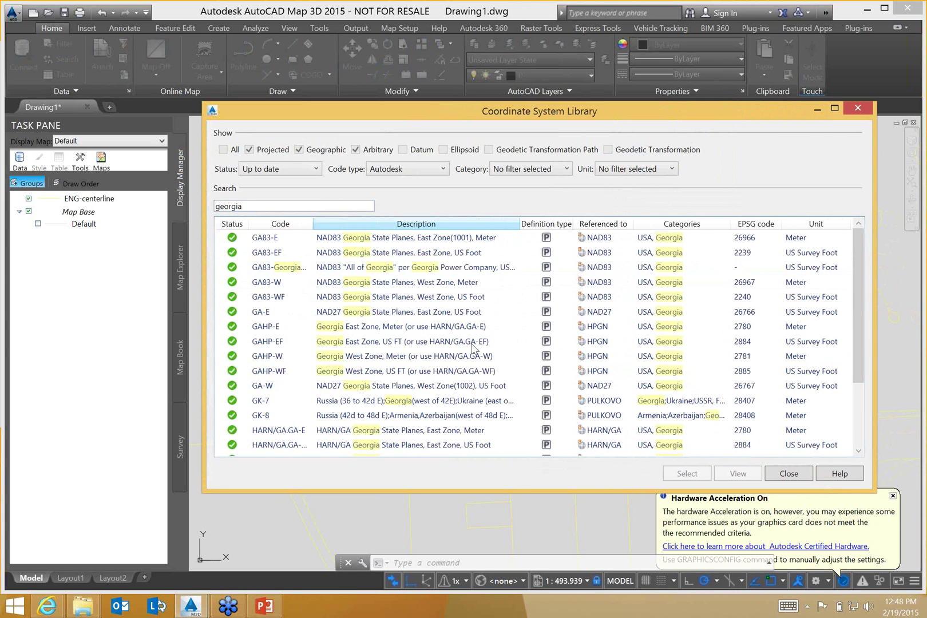
# Step: Override the Default spatial context with GA83-EF, the NAD83 Georgia East Zone in US Foot, and close Data Connect
pyautogui.click(398, 258)
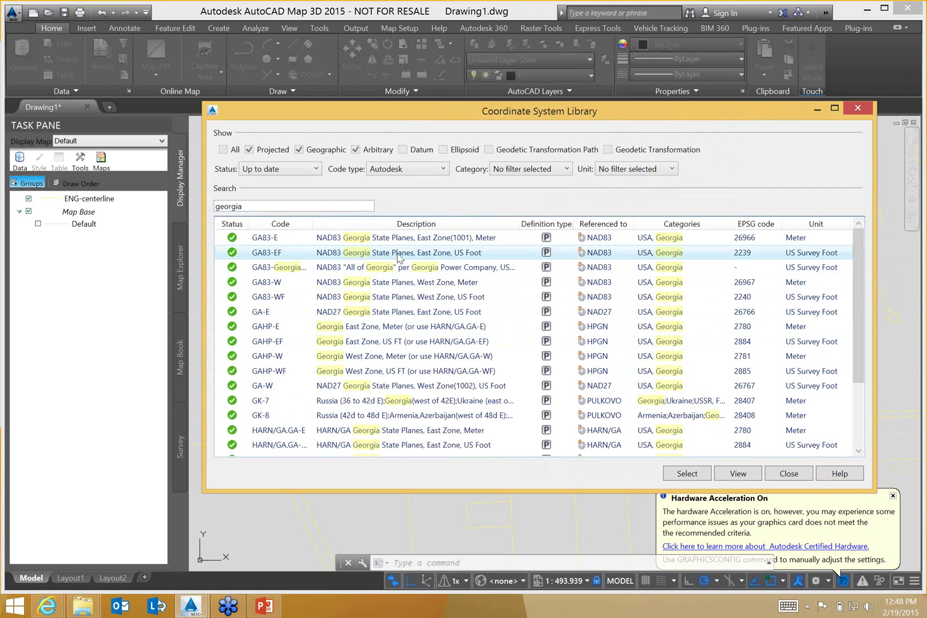
pyautogui.doubleClick(397, 258)
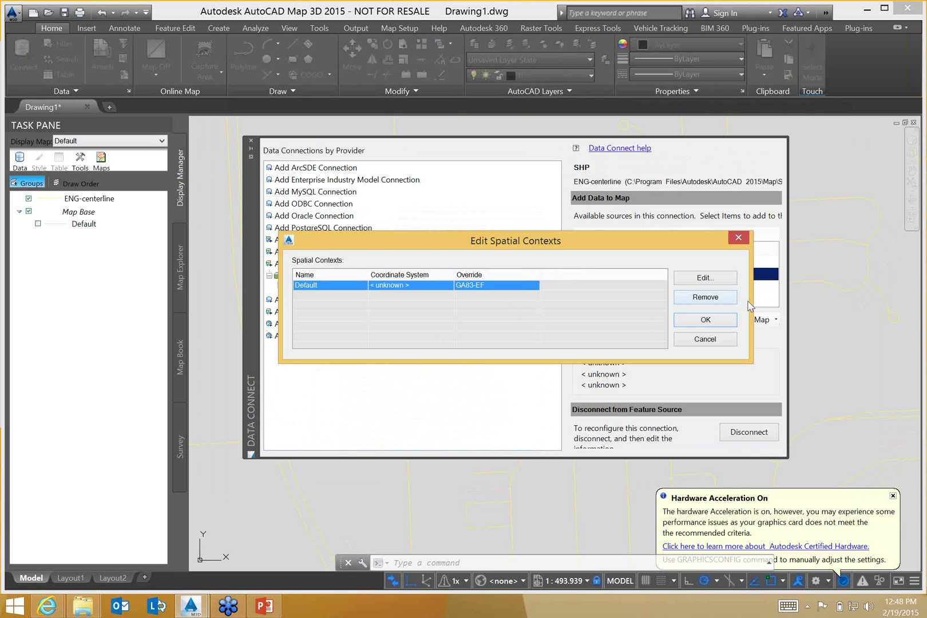
pyautogui.click(704, 321)
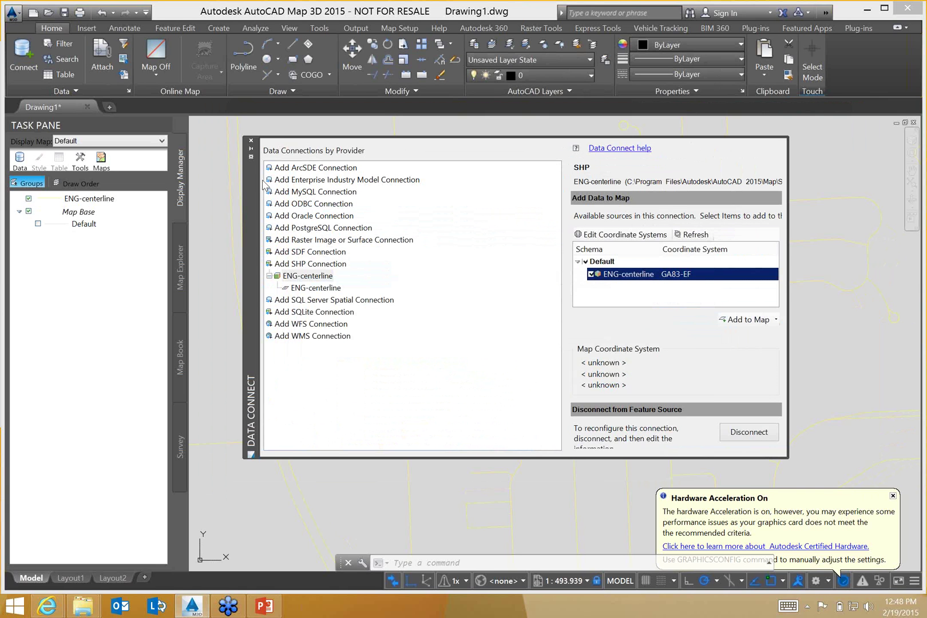
pyautogui.click(252, 143)
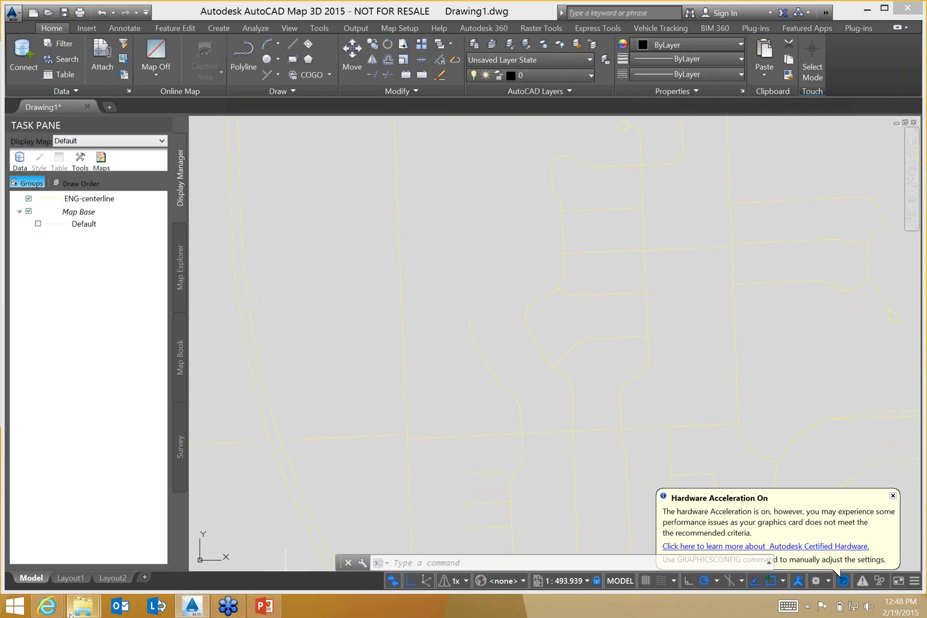
# Step: Add the gfproperties shapefile from the SHP sample folder to the map
pyautogui.moveTo(83, 605)
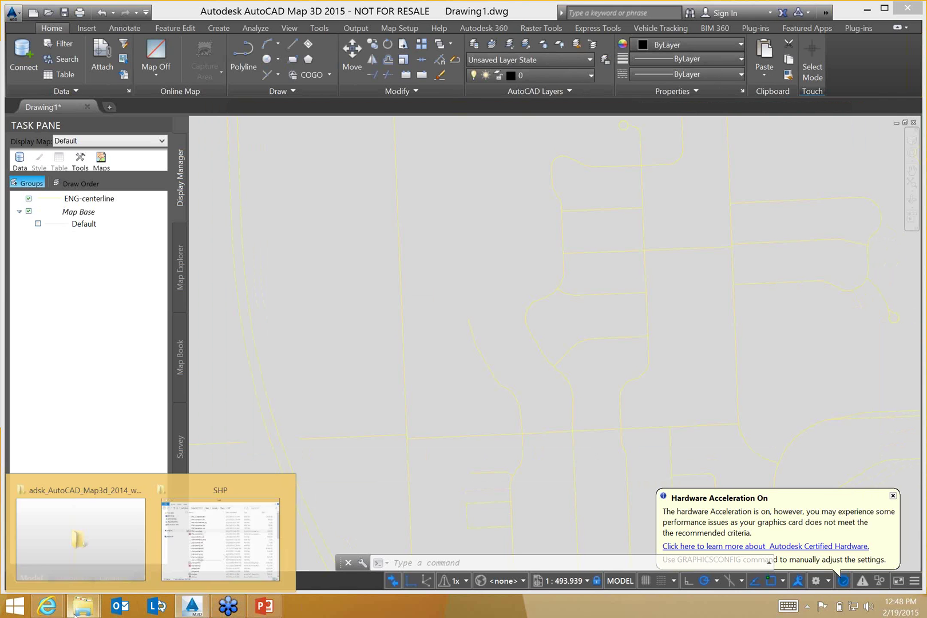
pyautogui.click(183, 566)
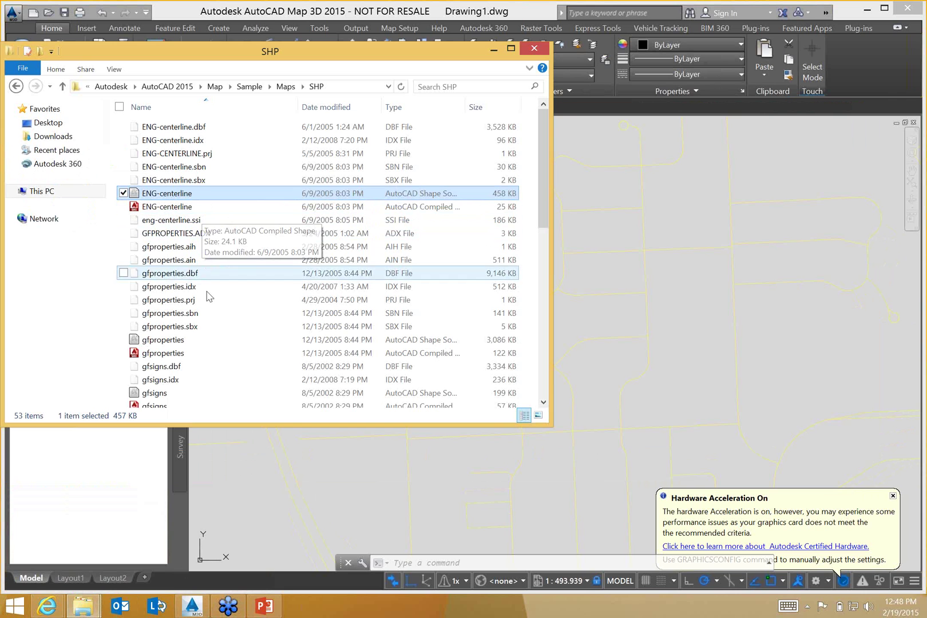
pyautogui.click(161, 343)
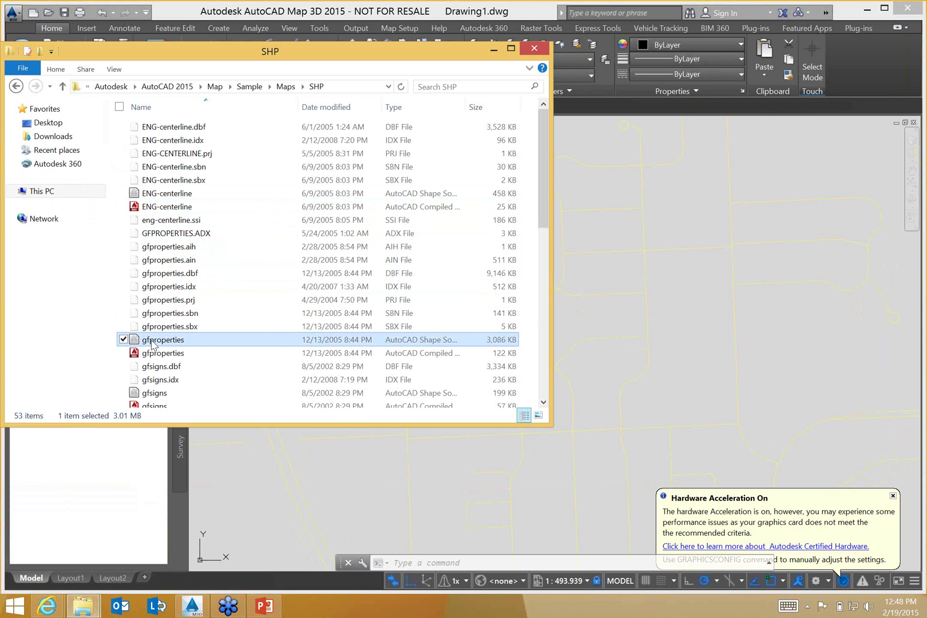
pyautogui.moveTo(146, 344); pyautogui.dragTo(605, 323)
pyautogui.moveTo(672, 320); pyautogui.dragTo(672, 320)
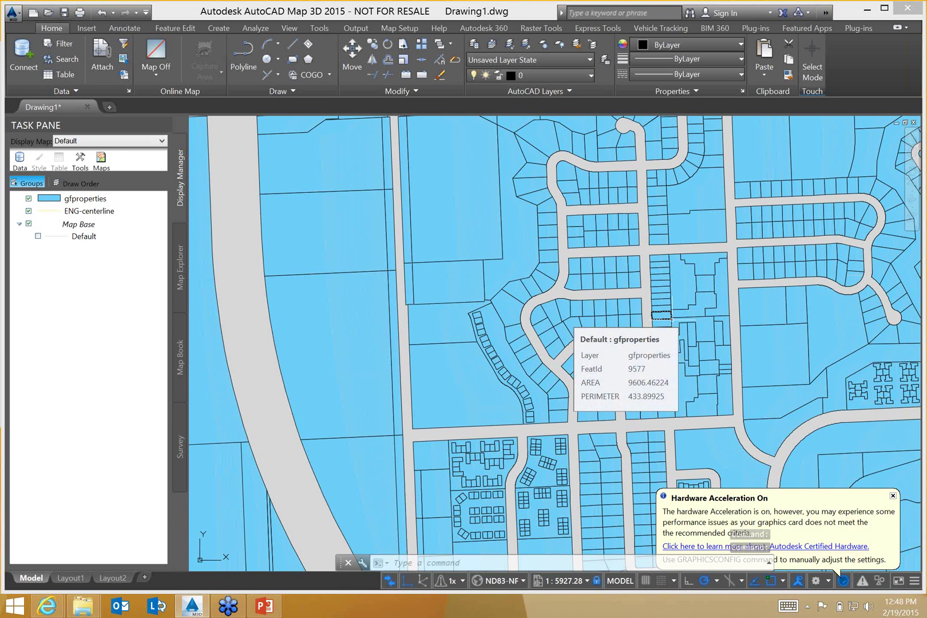
# Step: Place the gfproperties layer below ENG-centerline in the draw order, allowing Draw Order to control layer position
pyautogui.click(98, 203)
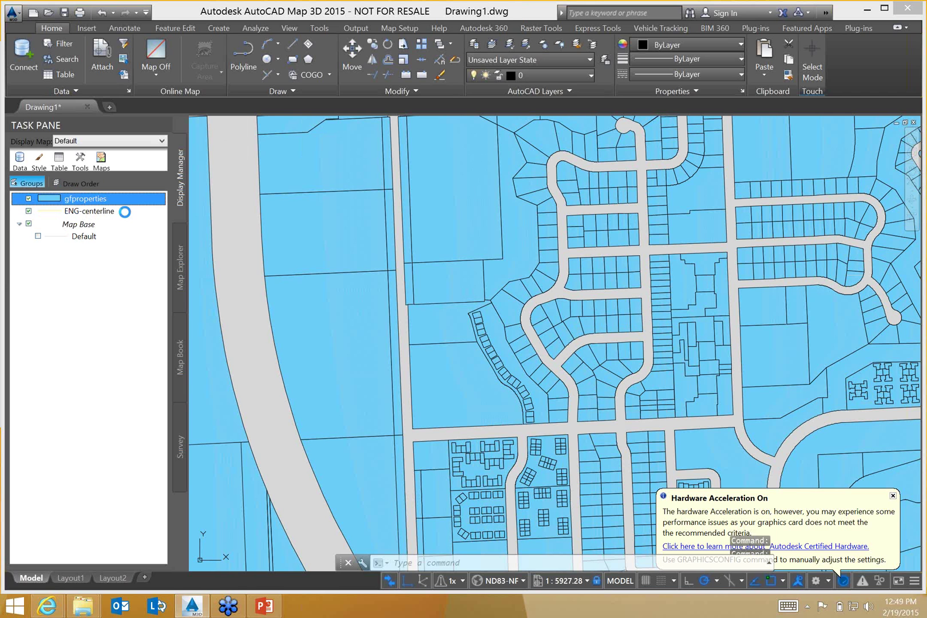
pyautogui.click(75, 183)
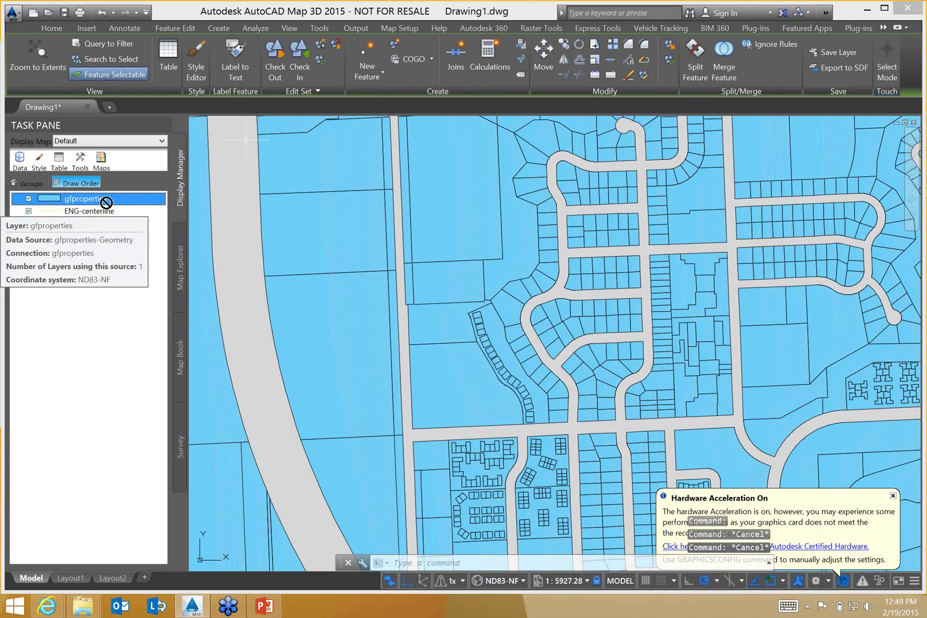
pyautogui.moveTo(109, 205); pyautogui.dragTo(108, 223)
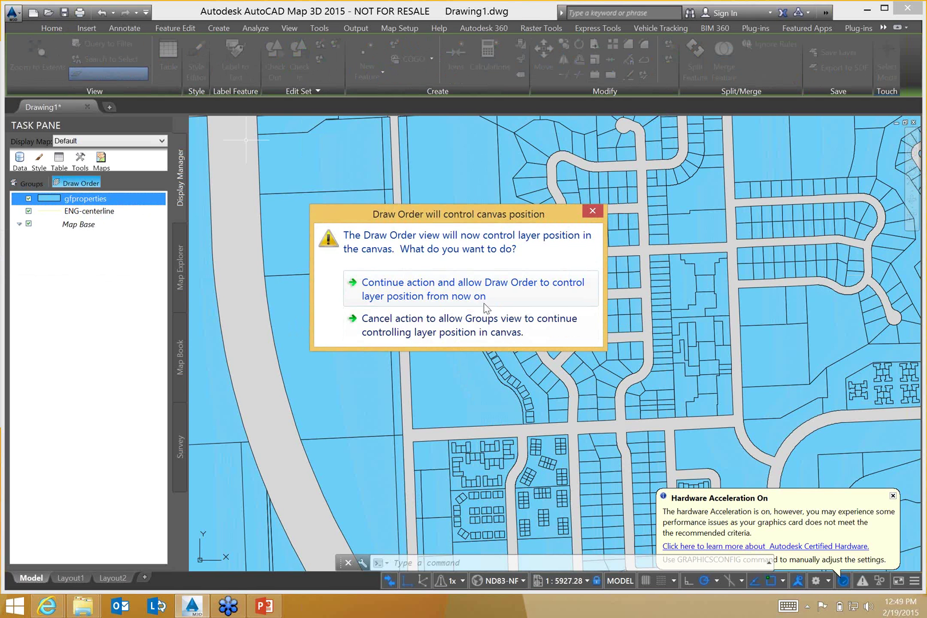
pyautogui.click(464, 295)
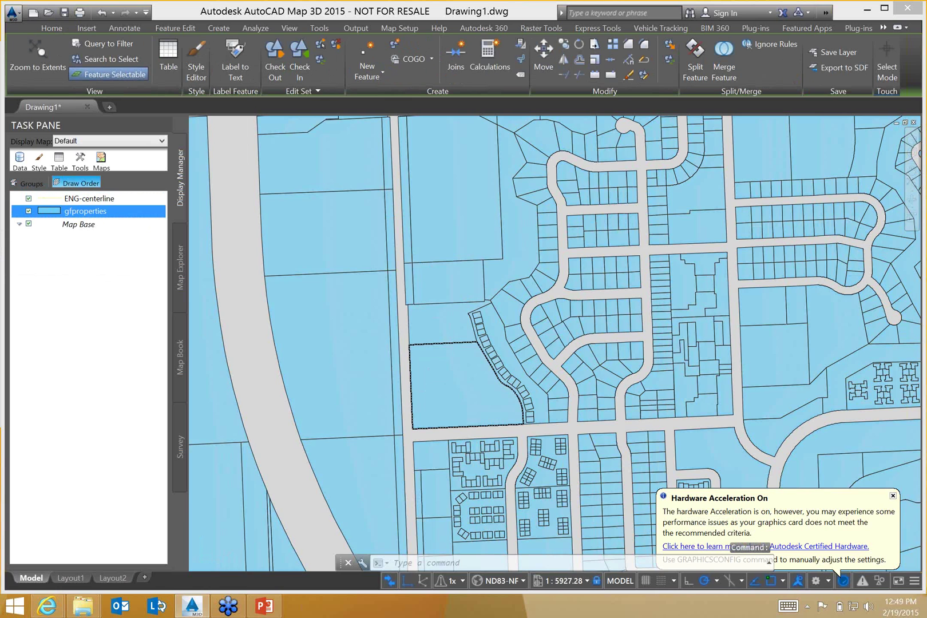
# Step: Remove the ENG-centerline and gfproperties layers from the map
pyautogui.scroll(-5, 467, 385)
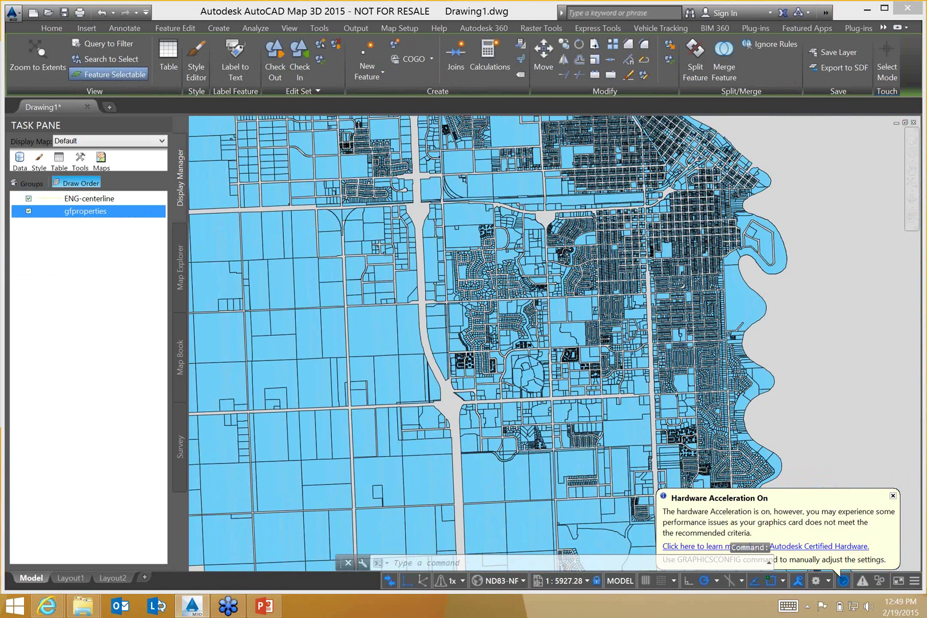
pyautogui.scroll(-6, 463, 350)
pyautogui.scroll(2, 459, 340)
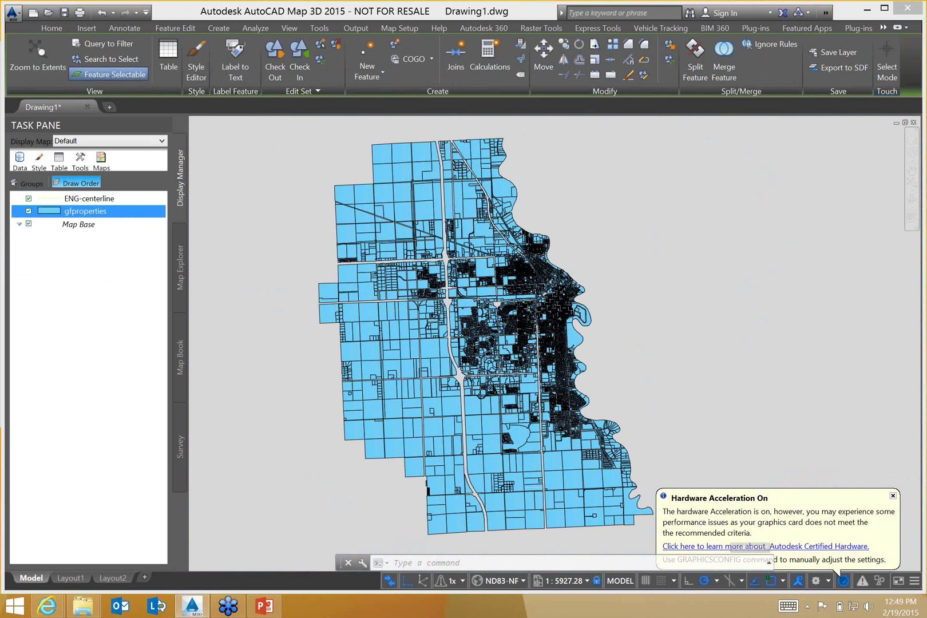
pyautogui.scroll(2, 458, 331)
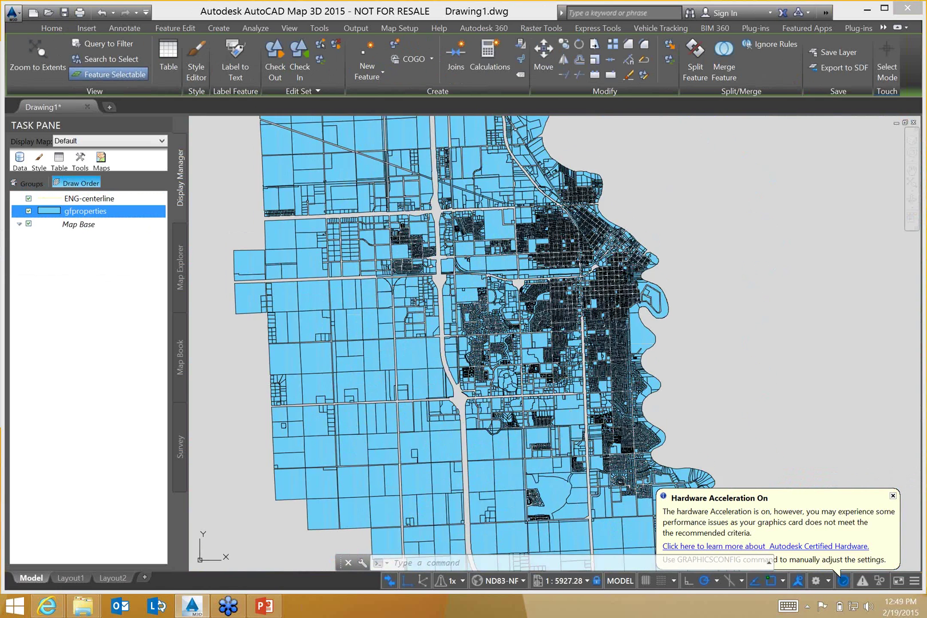
pyautogui.rightClick(102, 201)
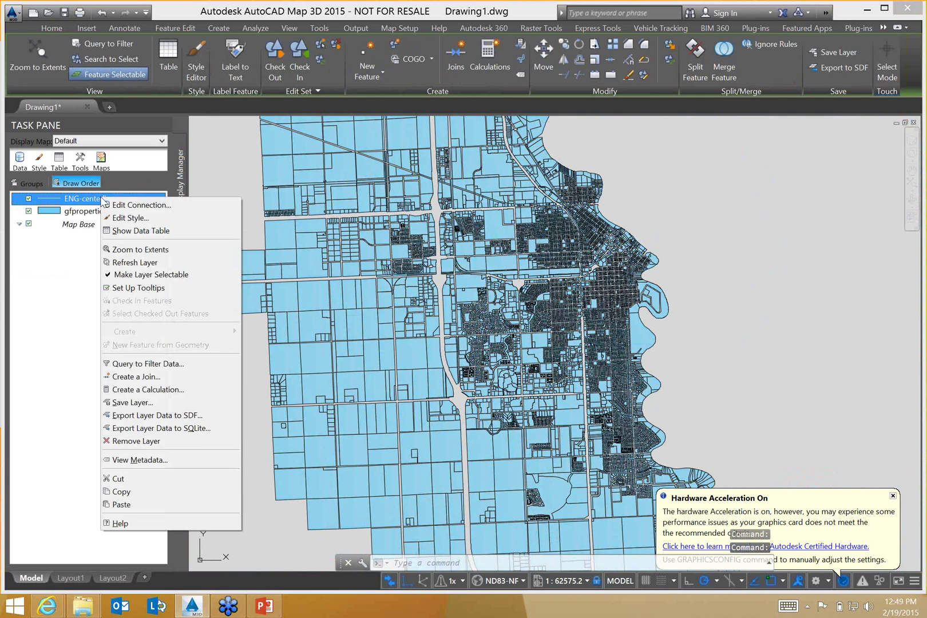
pyautogui.click(135, 446)
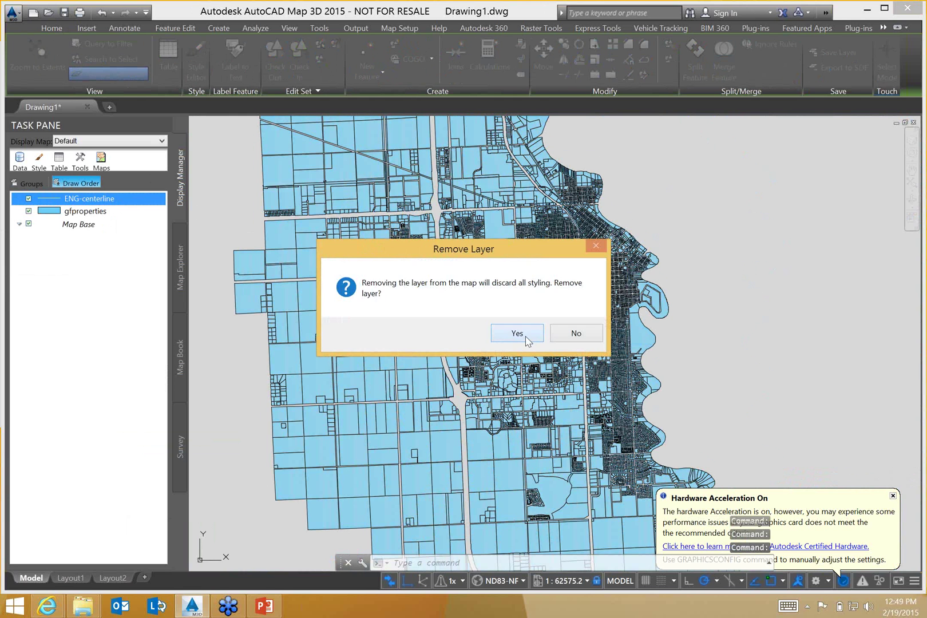
pyautogui.click(517, 333)
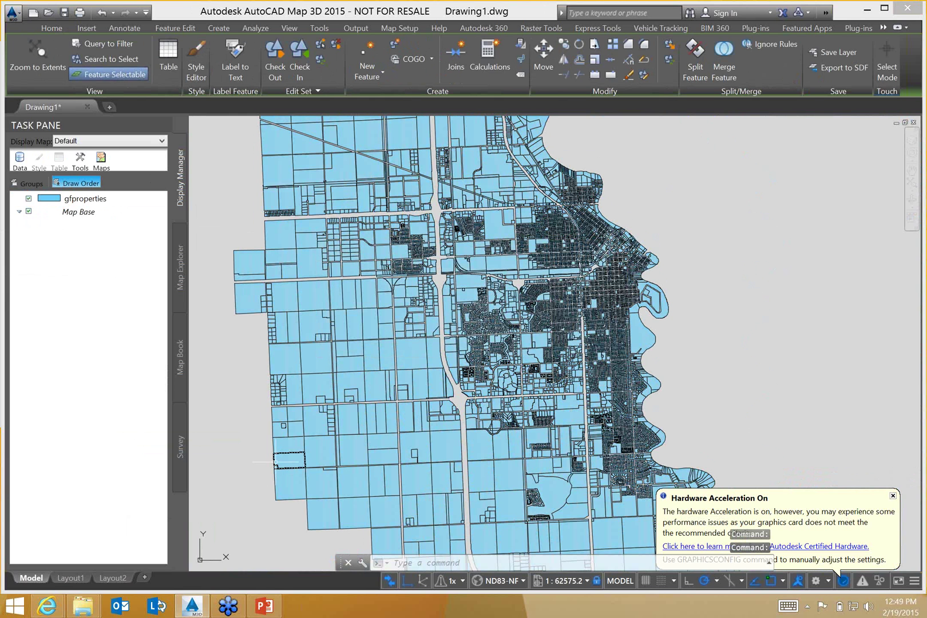
pyautogui.click(102, 200)
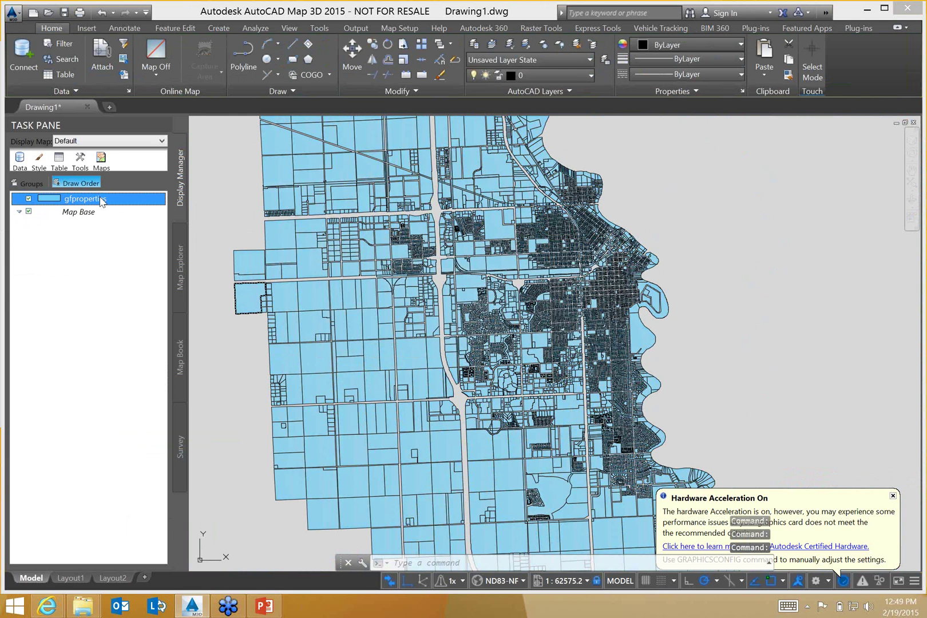
pyautogui.rightClick(102, 200)
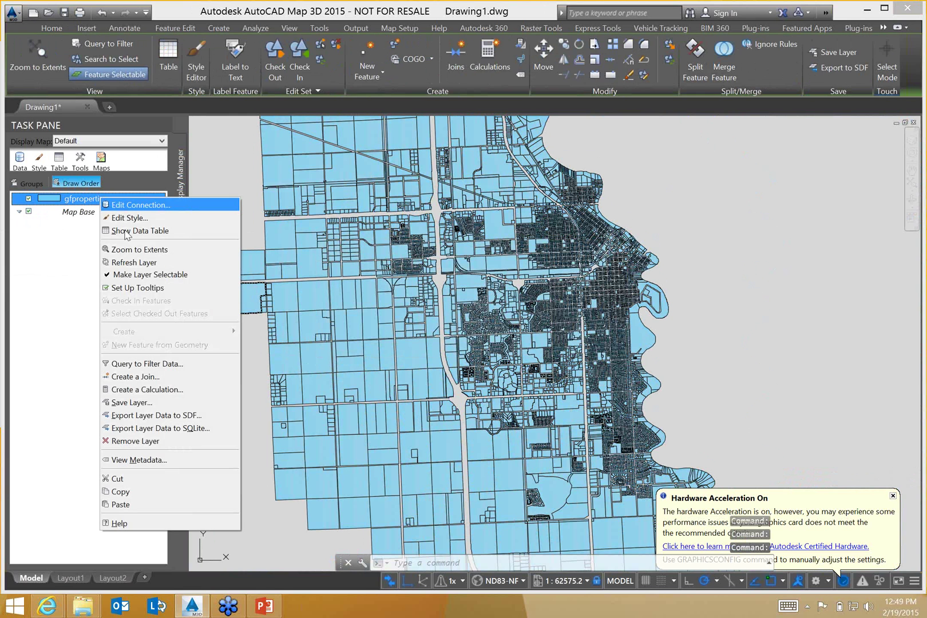
pyautogui.click(143, 442)
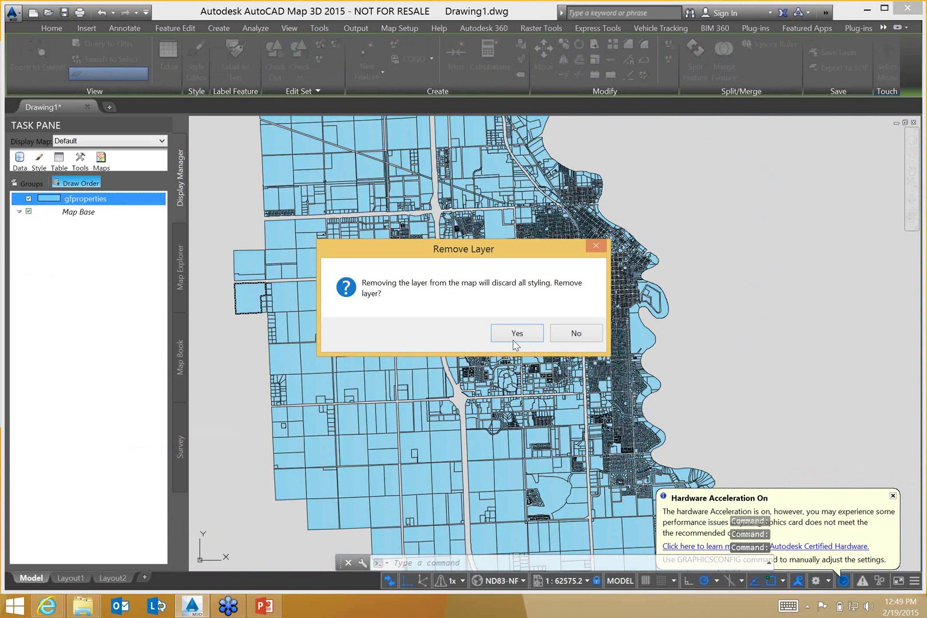
pyautogui.click(514, 338)
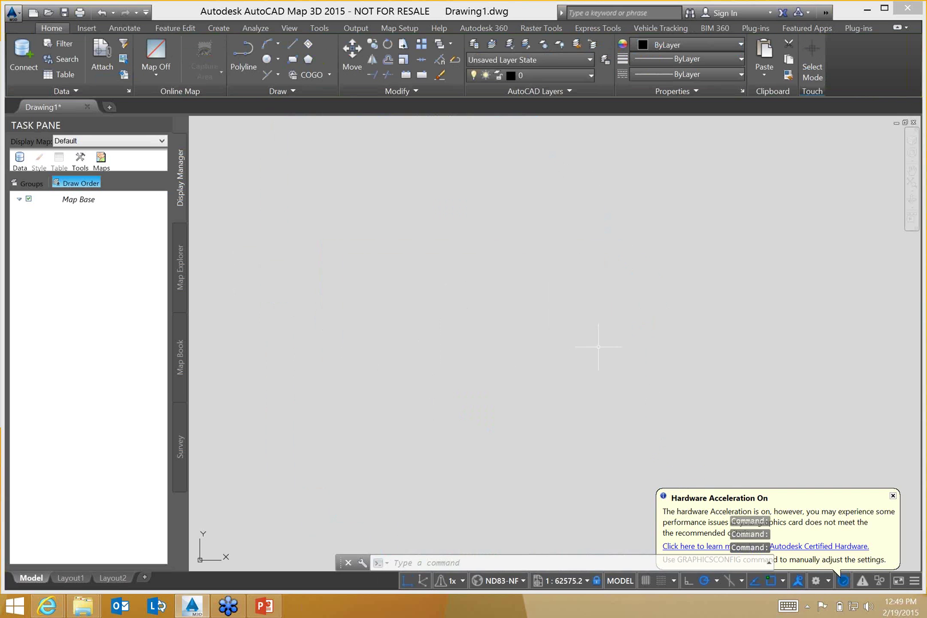
# Step: Bring the ENG-centerline shapefile from the SHP sample folder back into the emptied map
pyautogui.moveTo(83, 605)
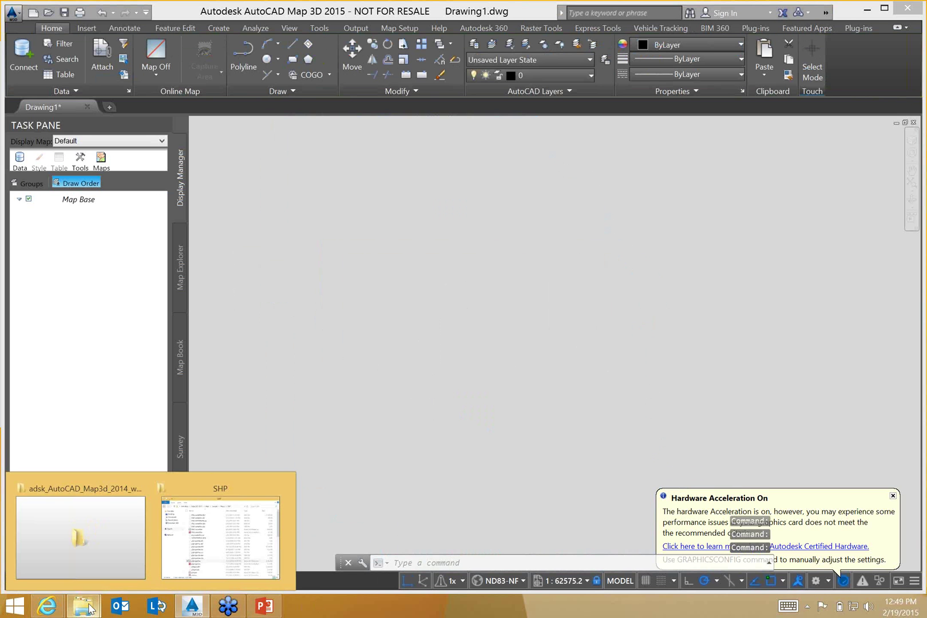
pyautogui.click(184, 551)
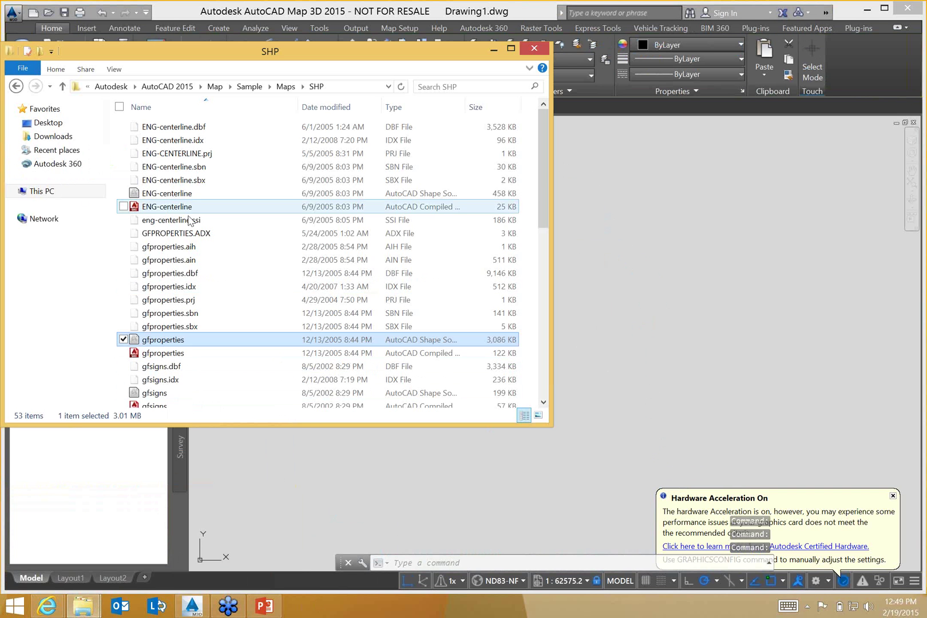
pyautogui.click(192, 195)
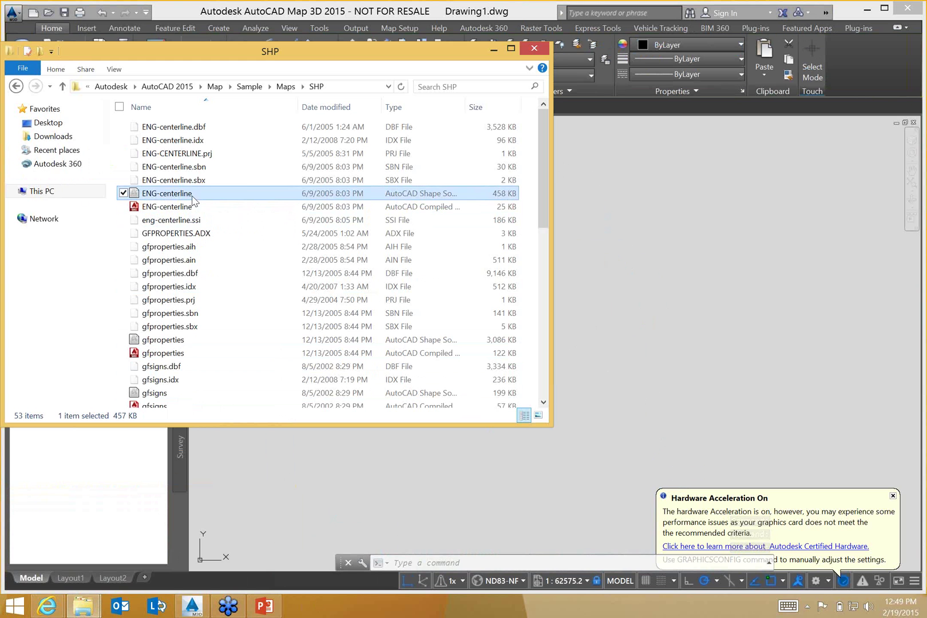
pyautogui.moveTo(193, 198); pyautogui.dragTo(752, 229)
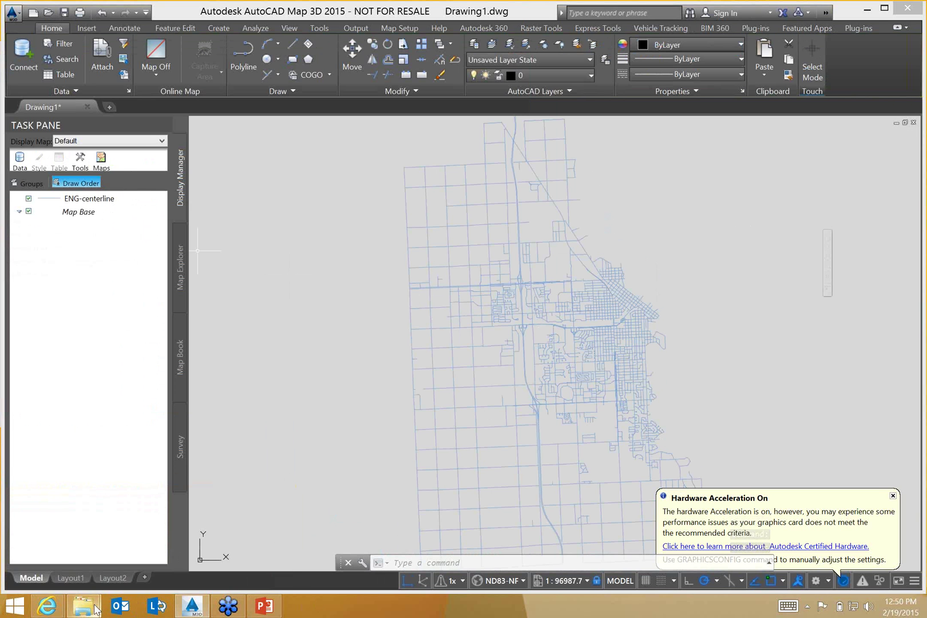
# Step: Add the gfproperties shapefile from the SHP sample folder to the map alongside ENG-centerline
pyautogui.moveTo(98, 607)
pyautogui.click(169, 569)
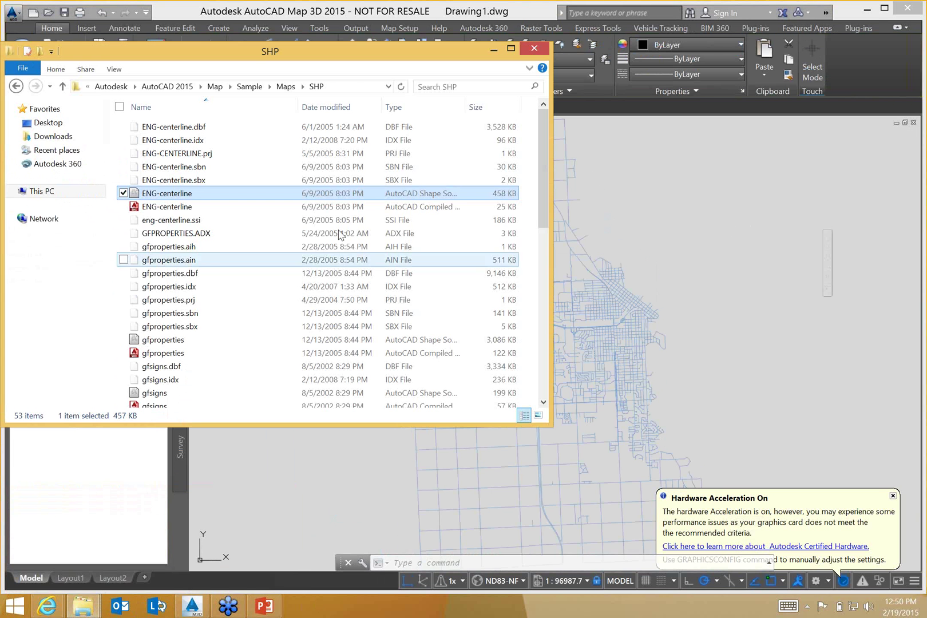
pyautogui.moveTo(182, 343)
pyautogui.mouseDown()
pyautogui.moveTo(401, 327)
pyautogui.moveTo(704, 284)
pyautogui.mouseUp()
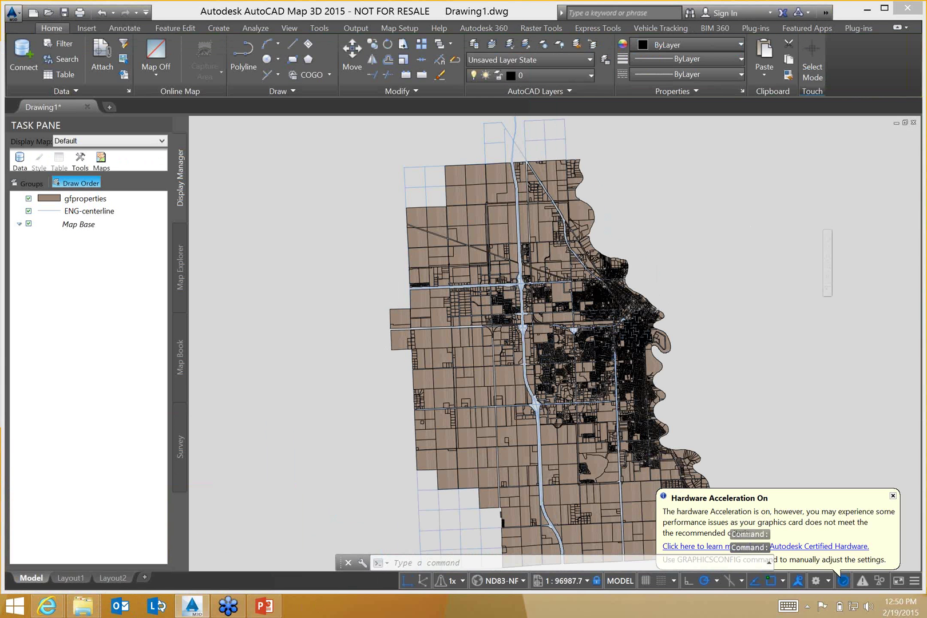
# Step: Examine the gfproperties parcels up close and read the attribute tooltips of individual parcels
pyautogui.scroll(6, 420, 267)
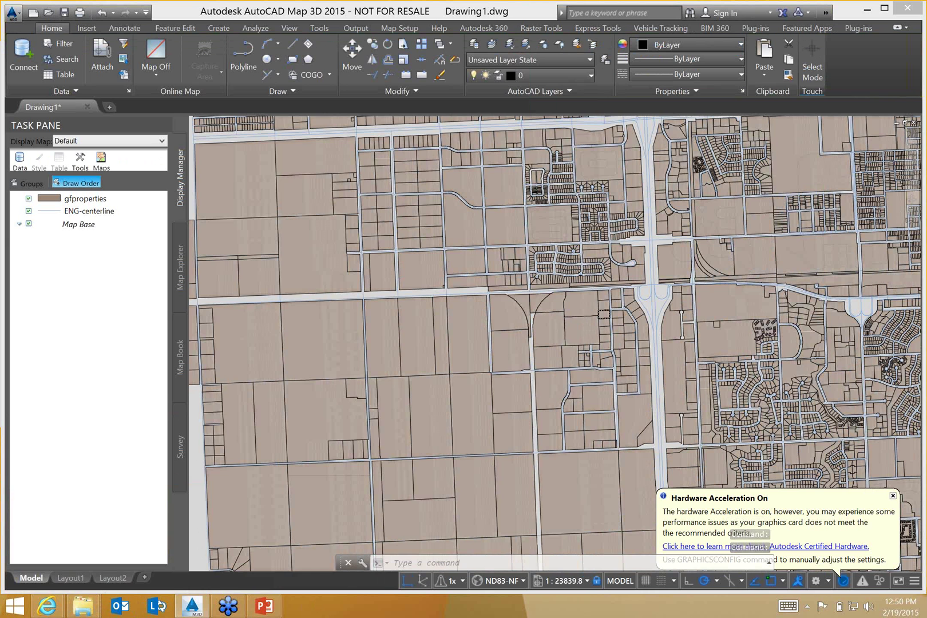
pyautogui.scroll(-2, 601, 312)
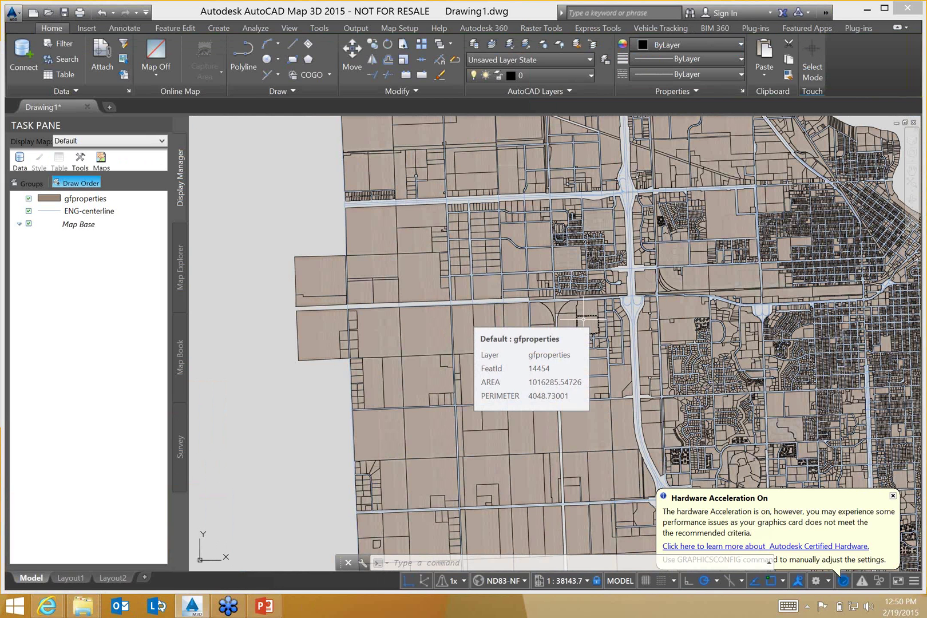
pyautogui.click(64, 199)
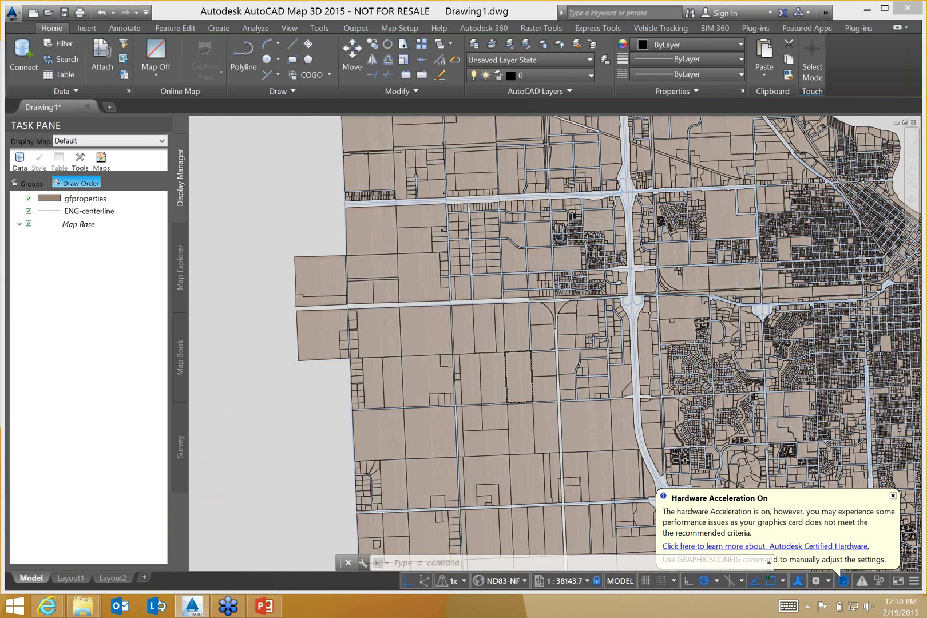
pyautogui.scroll(4, 531, 423)
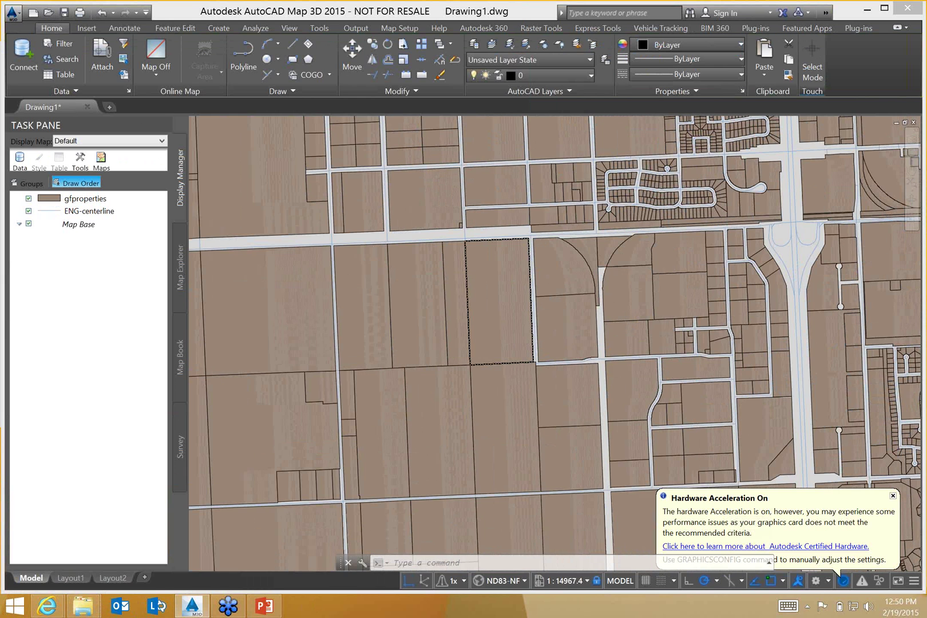
pyautogui.scroll(-4, 525, 345)
pyautogui.moveTo(527, 346)
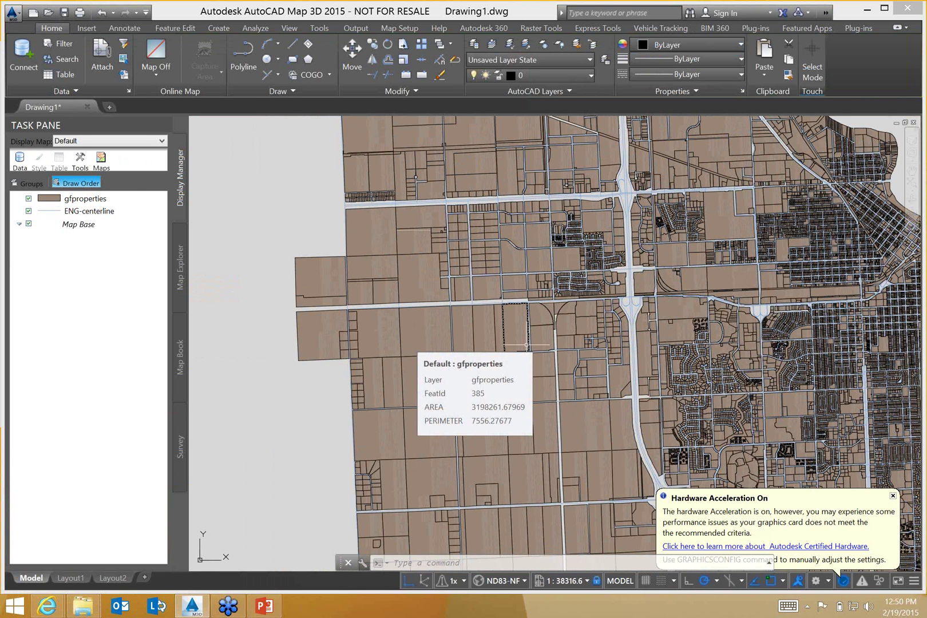
# Step: Open the Style Editor for the gfproperties layer, enlarge it to show all style columns, and start a new theme
pyautogui.click(91, 200)
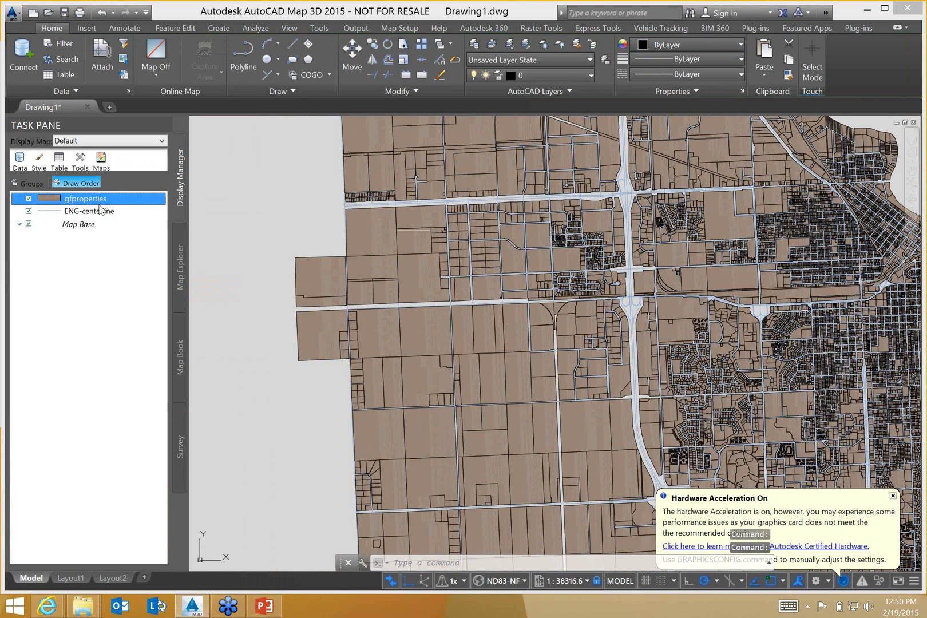
pyautogui.click(44, 164)
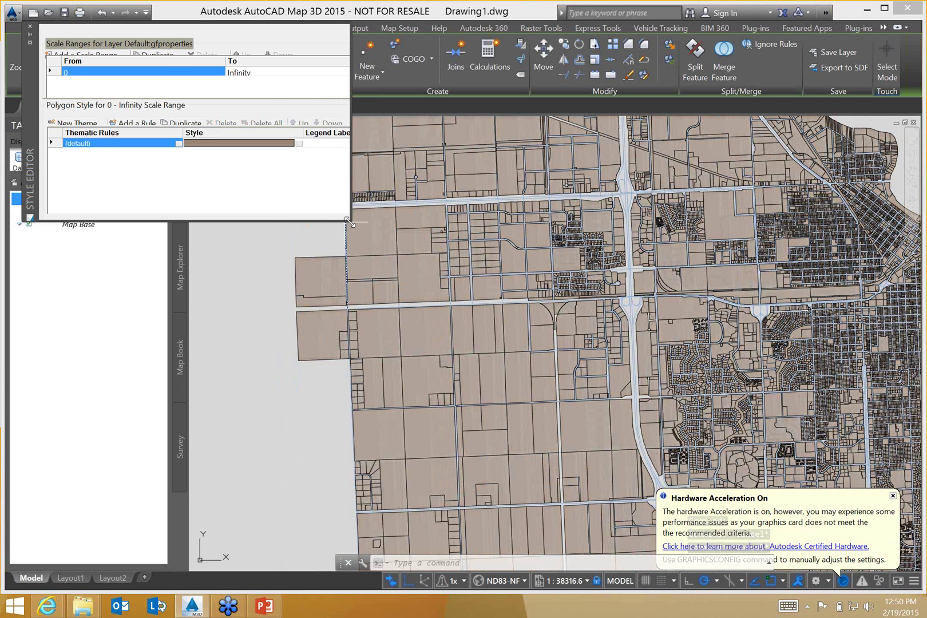
pyautogui.moveTo(347, 220); pyautogui.dragTo(507, 225)
pyautogui.moveTo(338, 227); pyautogui.dragTo(564, 241)
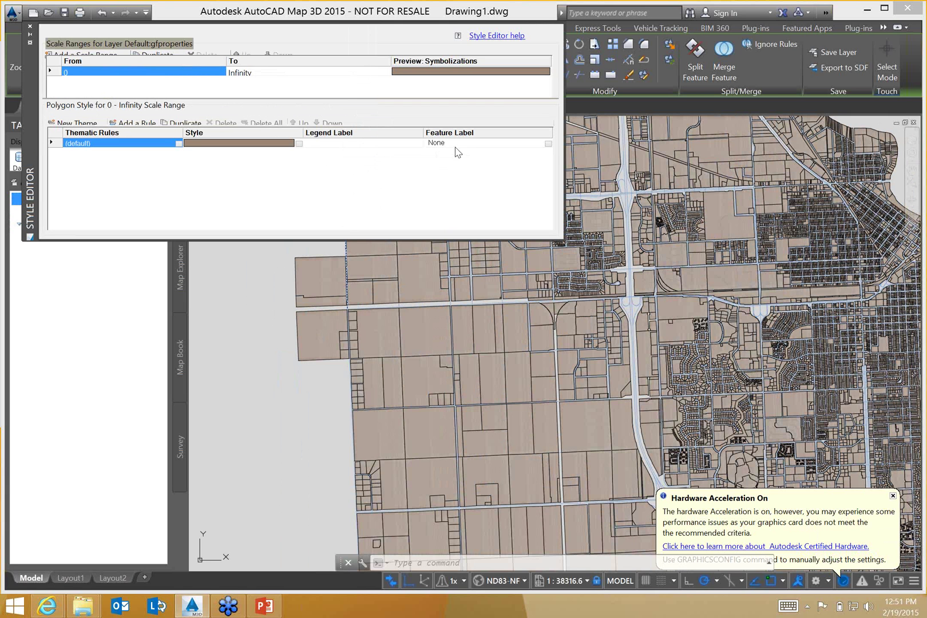
pyautogui.click(85, 129)
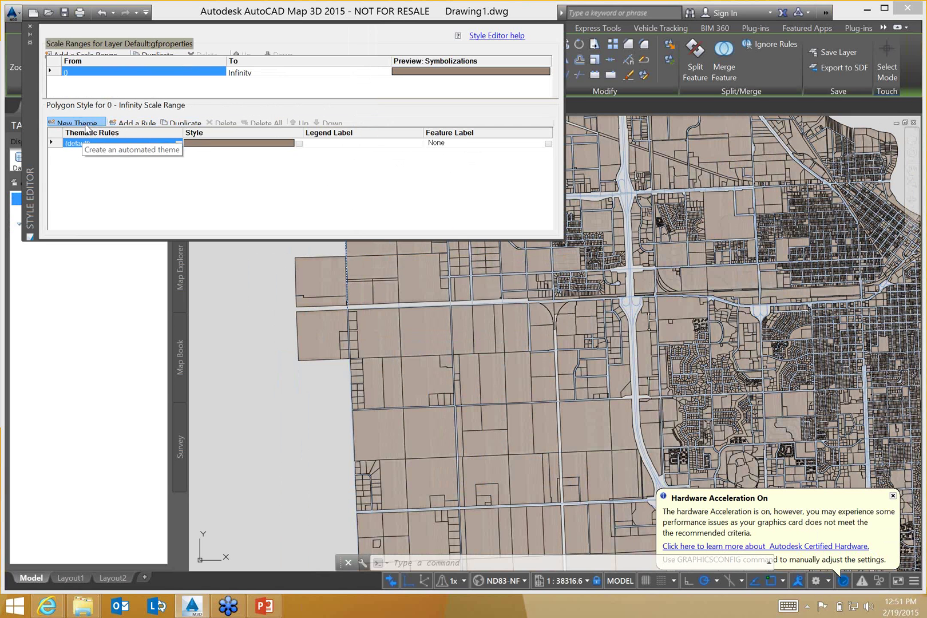
pyautogui.click(576, 181)
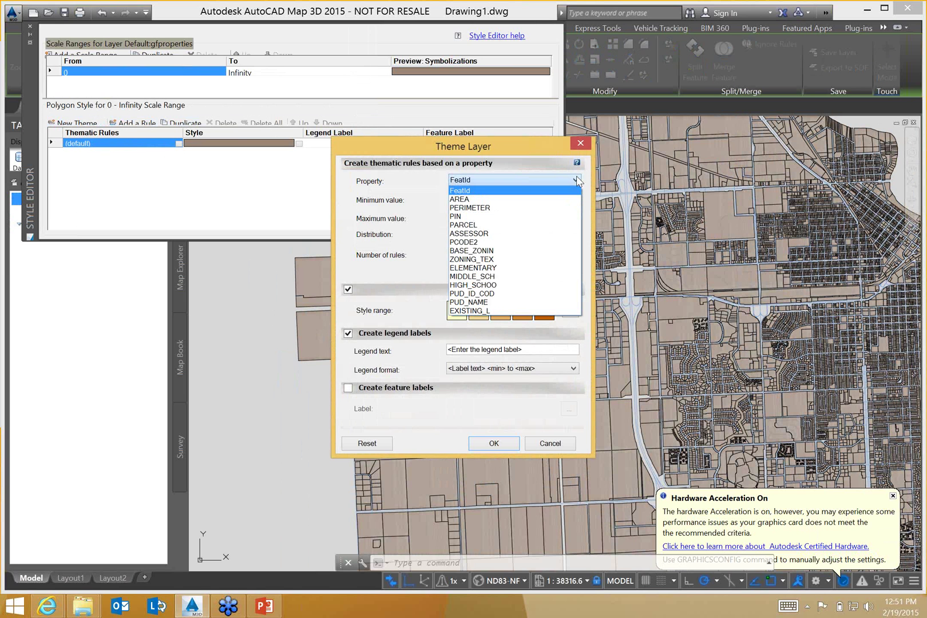
pyautogui.click(537, 225)
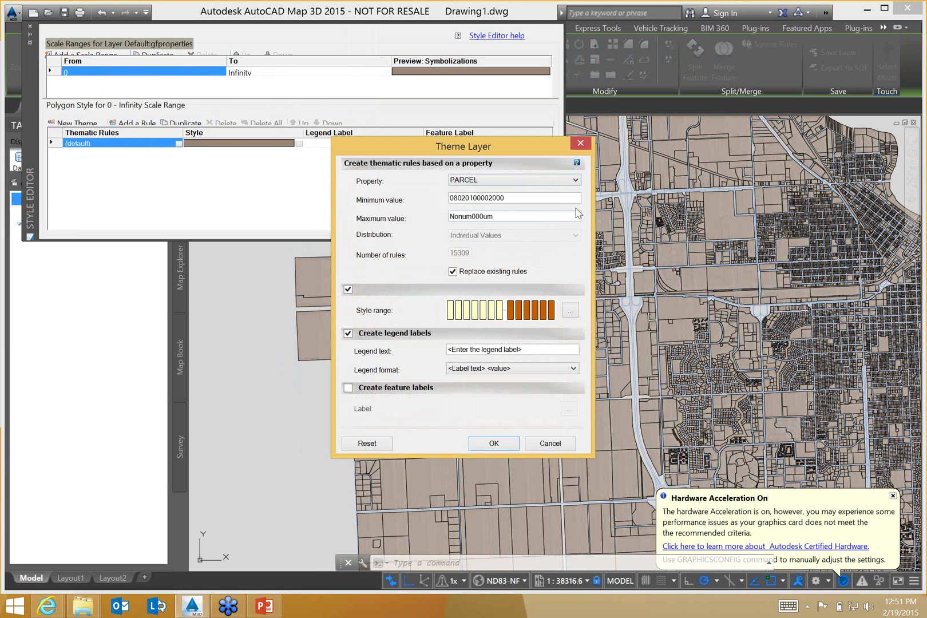
pyautogui.click(573, 369)
pyautogui.click(576, 369)
pyautogui.click(537, 351)
# Step: Base the gfproperties theme on the HIGH_SCHOO property and create its thematic rules
pyautogui.click(576, 181)
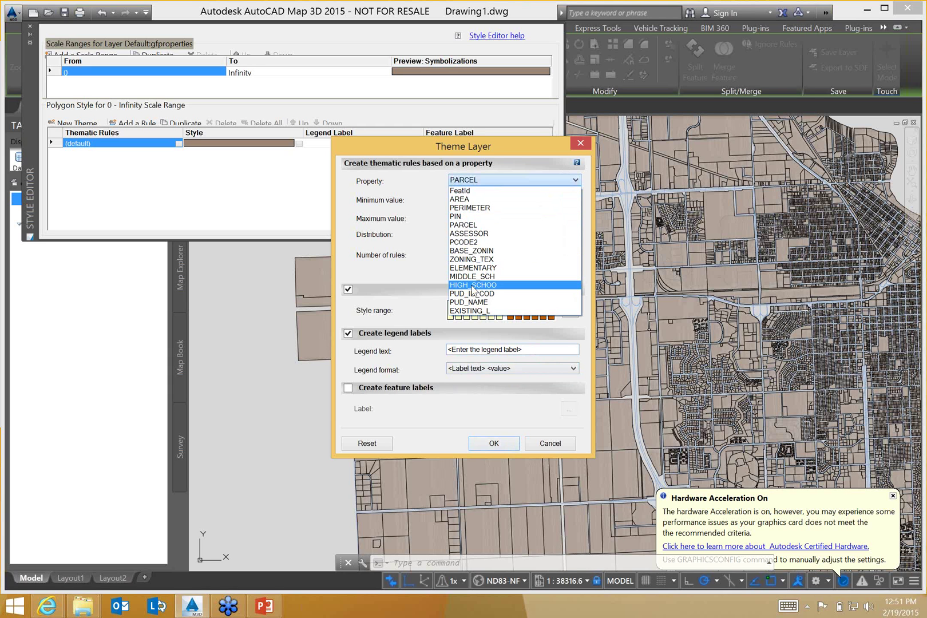
pyautogui.click(472, 285)
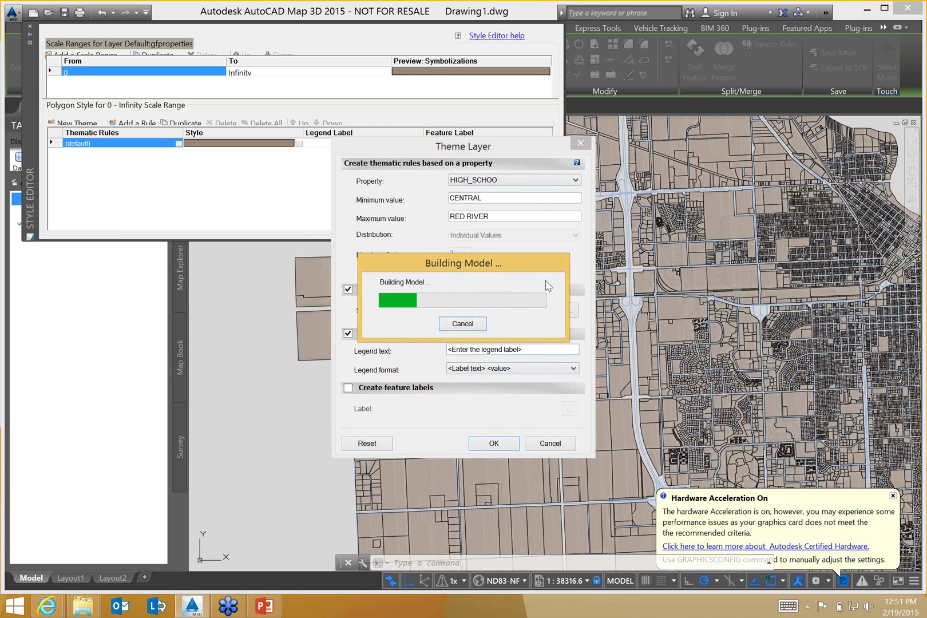
pyautogui.click(493, 443)
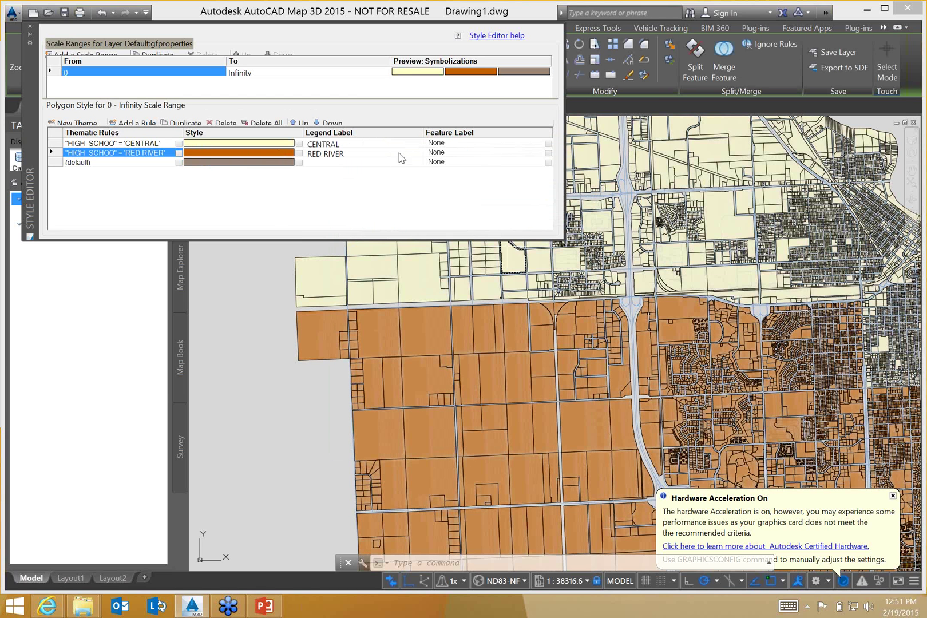
# Step: Add a feature label to the thematic rule for the CENTRAL high school, keeping the MTEXT symbol
pyautogui.click(548, 144)
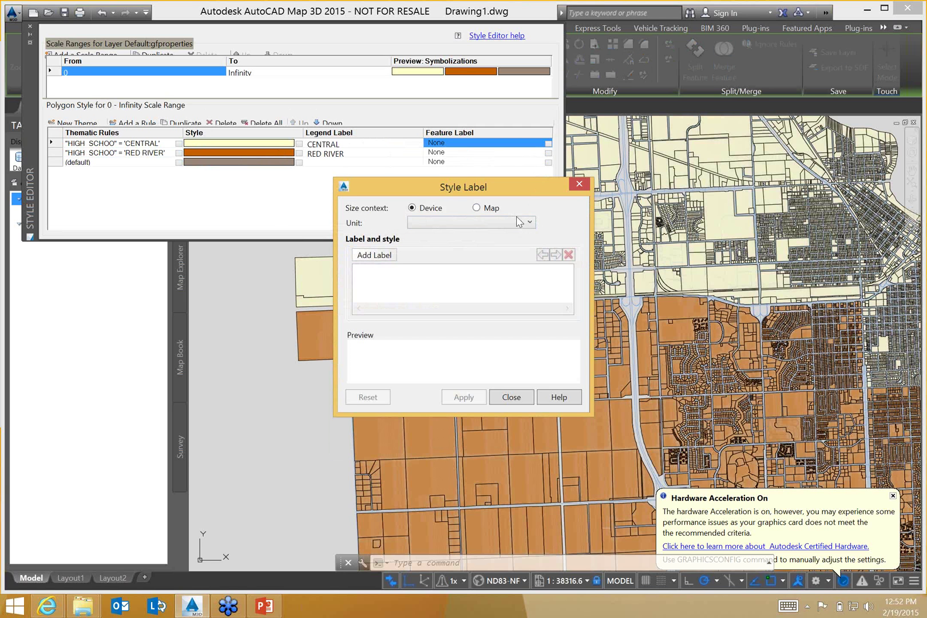
pyautogui.click(532, 223)
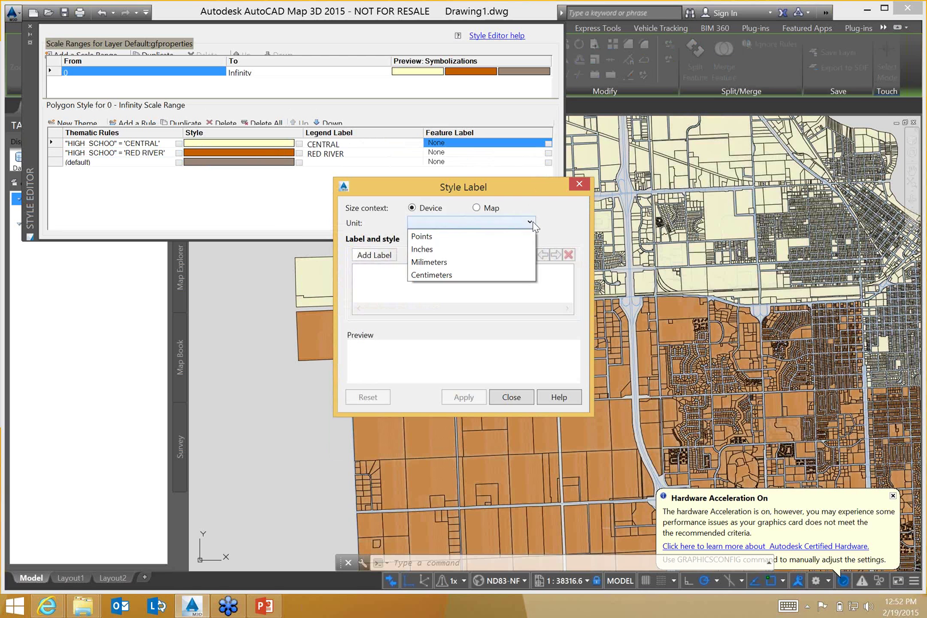
pyautogui.click(531, 223)
pyautogui.click(532, 223)
pyautogui.click(533, 223)
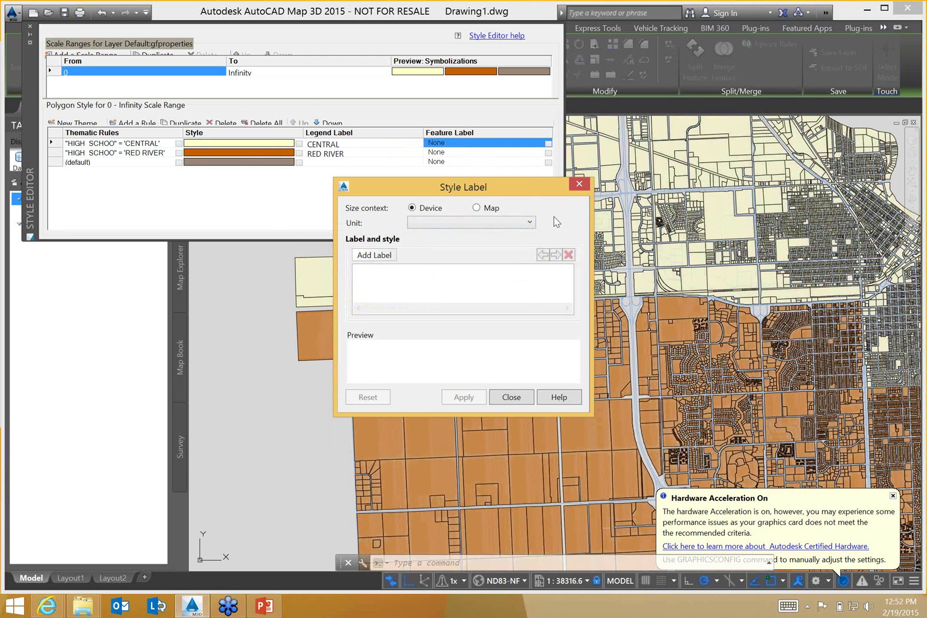
pyautogui.click(382, 261)
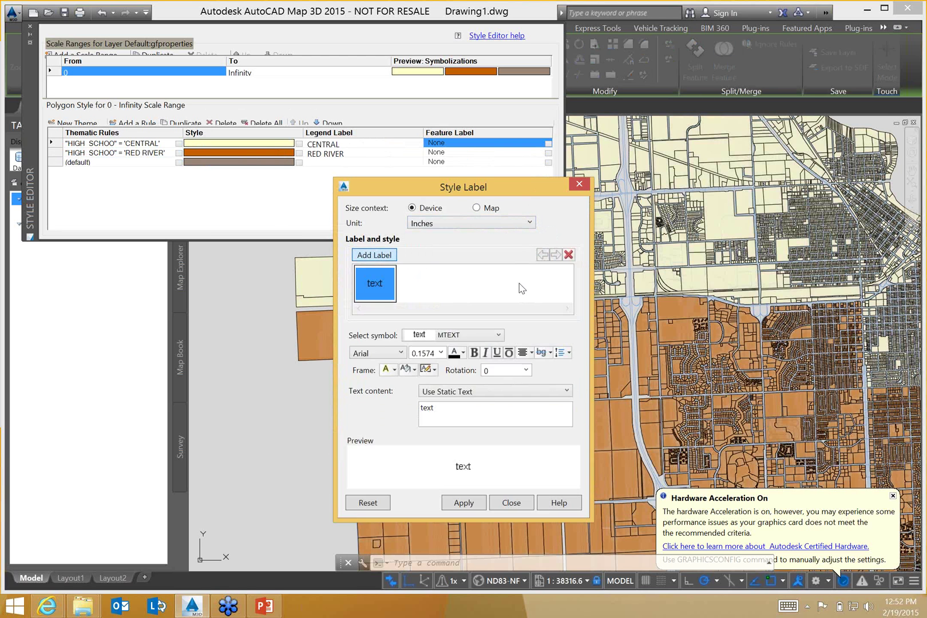
pyautogui.click(497, 336)
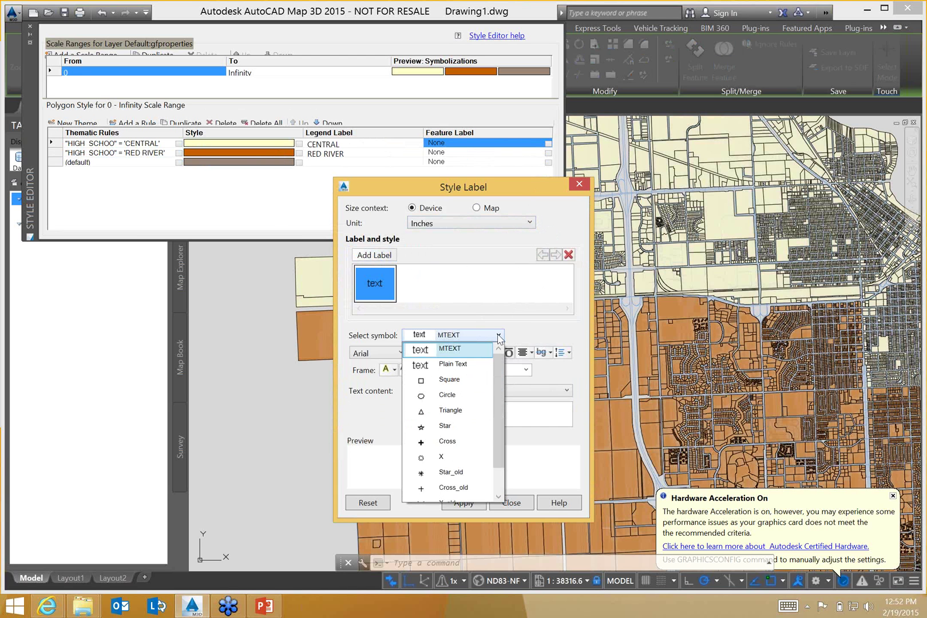
pyautogui.click(536, 329)
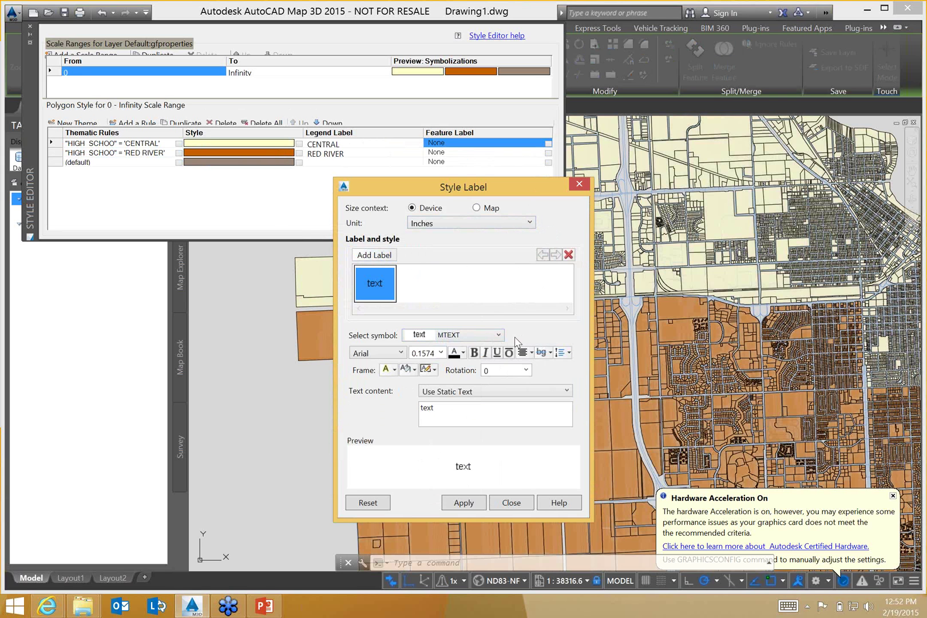
# Step: Use the HIGH_SCHOO property as the CENTRAL label's text content and apply it to the map
pyautogui.click(566, 391)
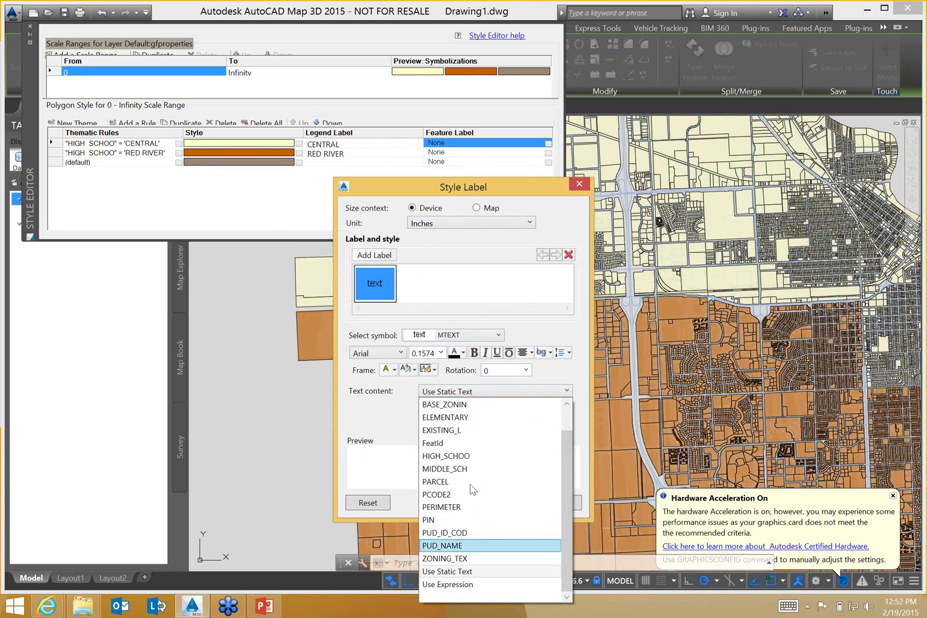
pyautogui.click(469, 456)
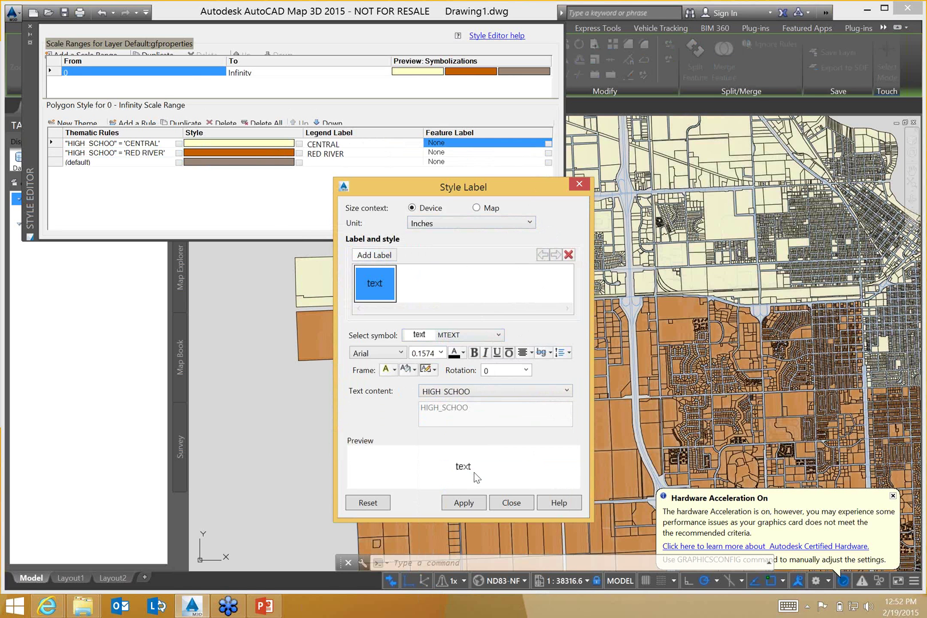
pyautogui.click(464, 503)
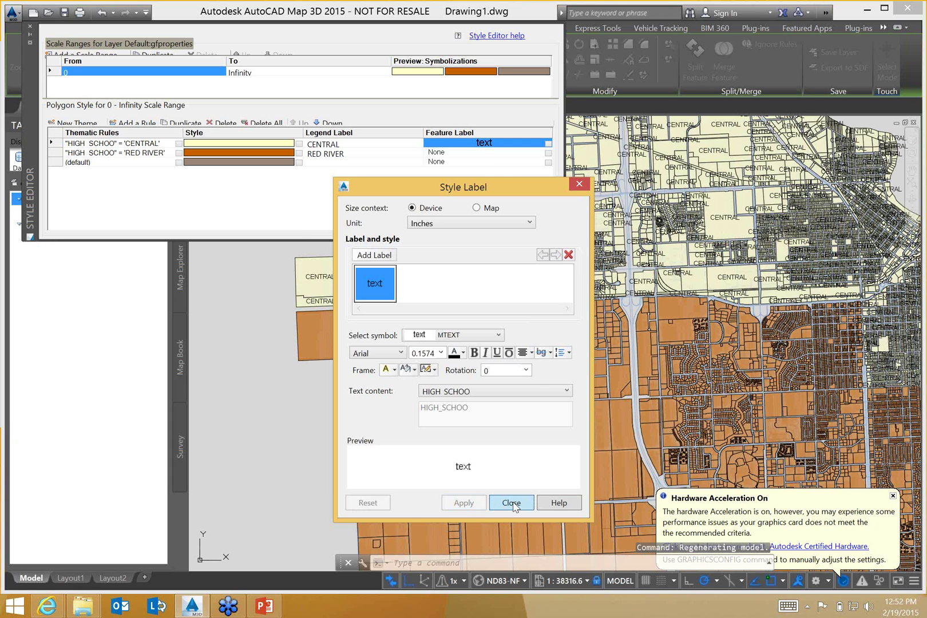
pyautogui.click(511, 503)
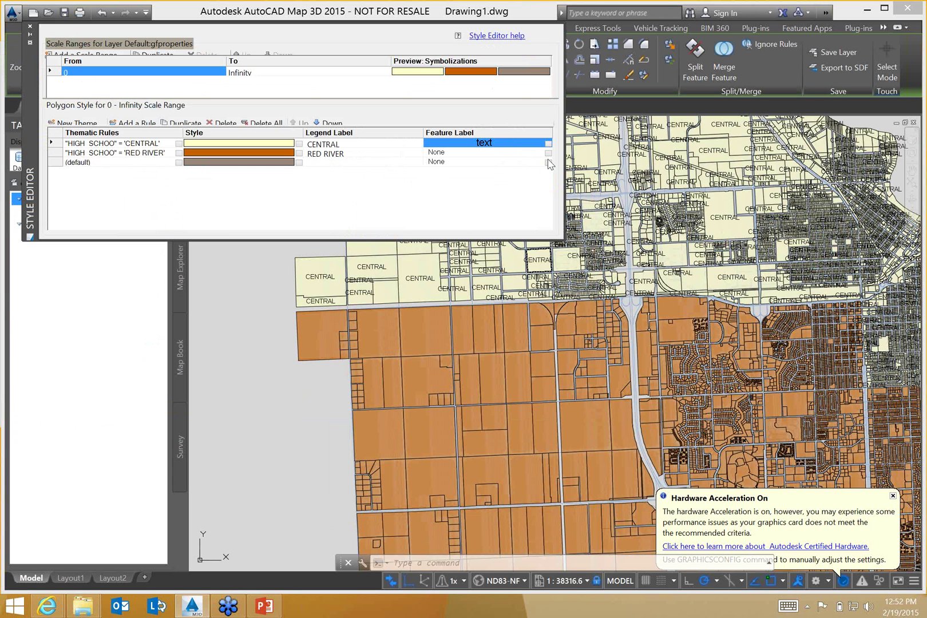
# Step: Add a feature label to the thematic rule for the RED RIVER high school, keeping the MTEXT symbol
pyautogui.click(548, 152)
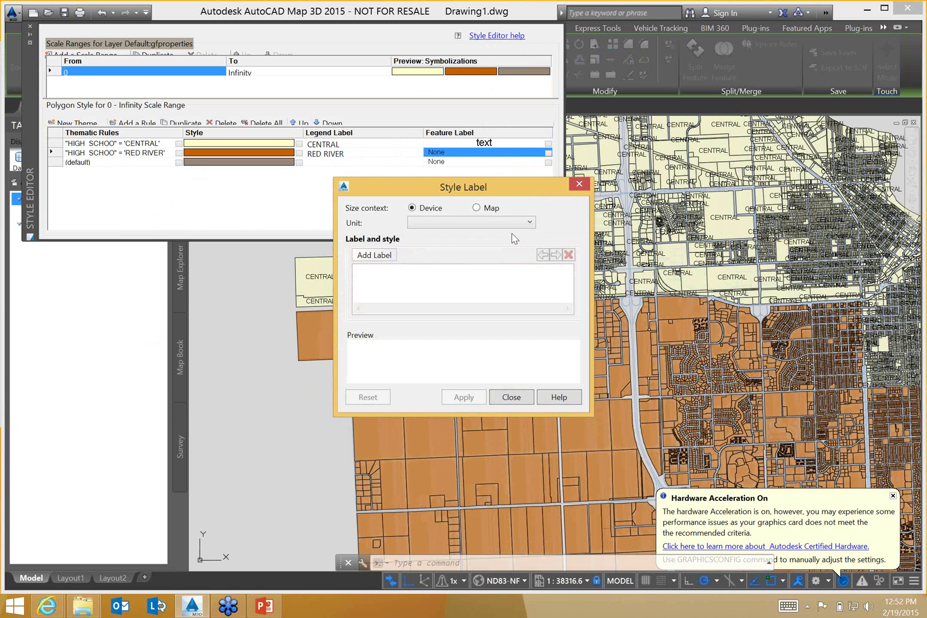
pyautogui.click(379, 257)
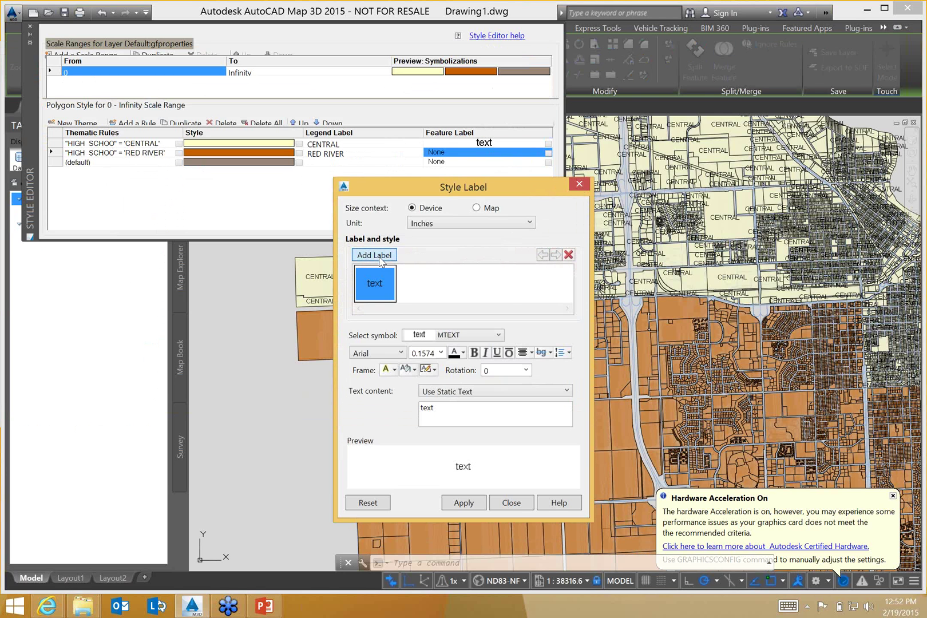
pyautogui.click(499, 336)
pyautogui.click(500, 336)
# Step: Use the AREA property as the RED RIVER label's text content, apply it, and inspect the labelled parcels
pyautogui.click(513, 394)
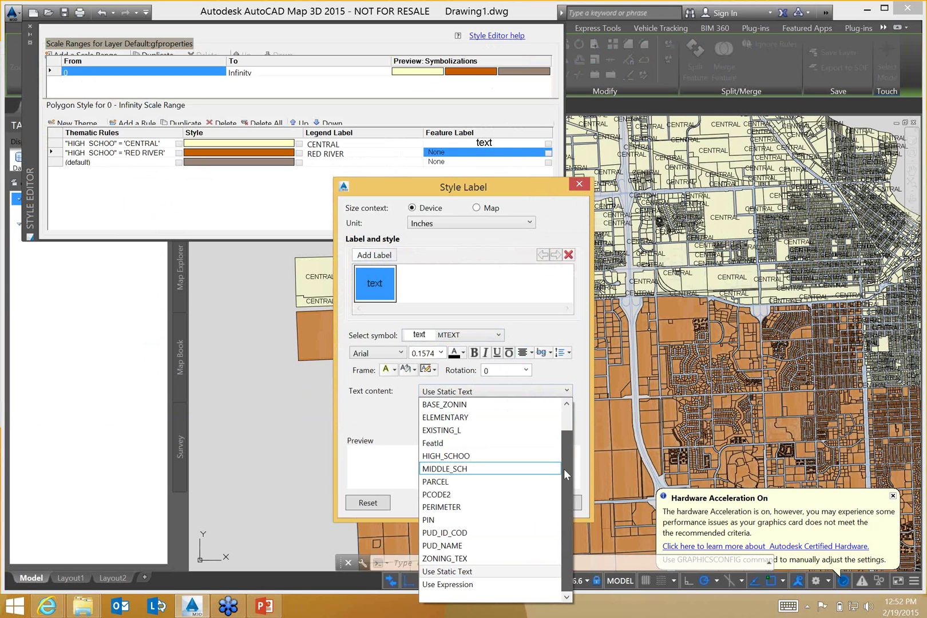
pyautogui.moveTo(563, 479); pyautogui.dragTo(568, 440)
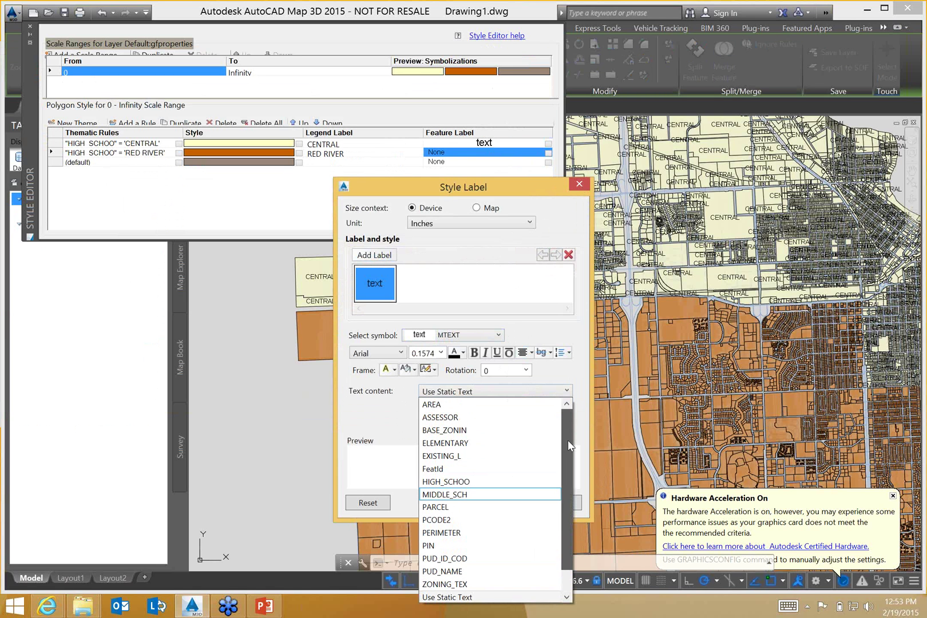
pyautogui.moveTo(568, 441); pyautogui.dragTo(568, 441)
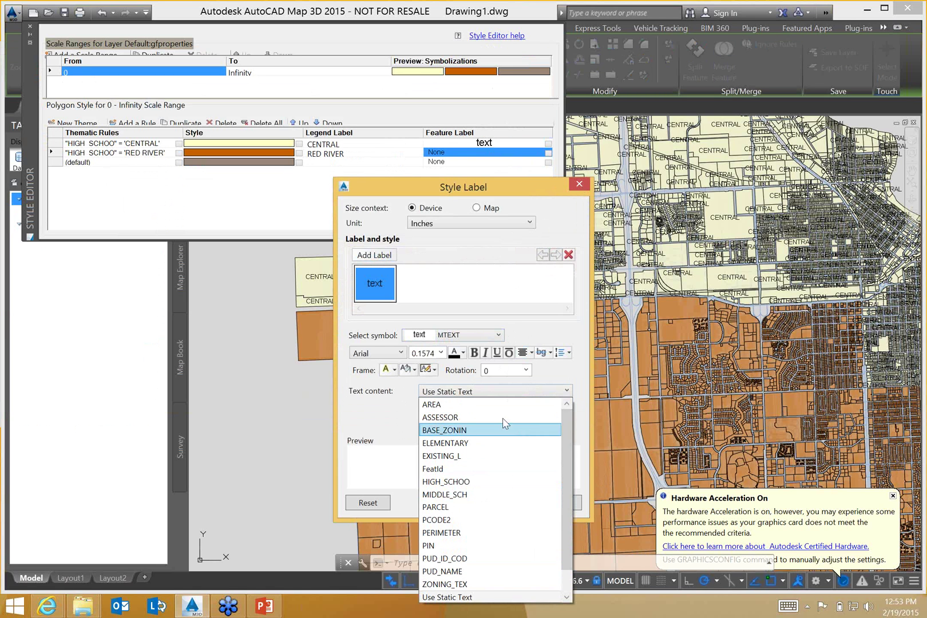
pyautogui.click(438, 404)
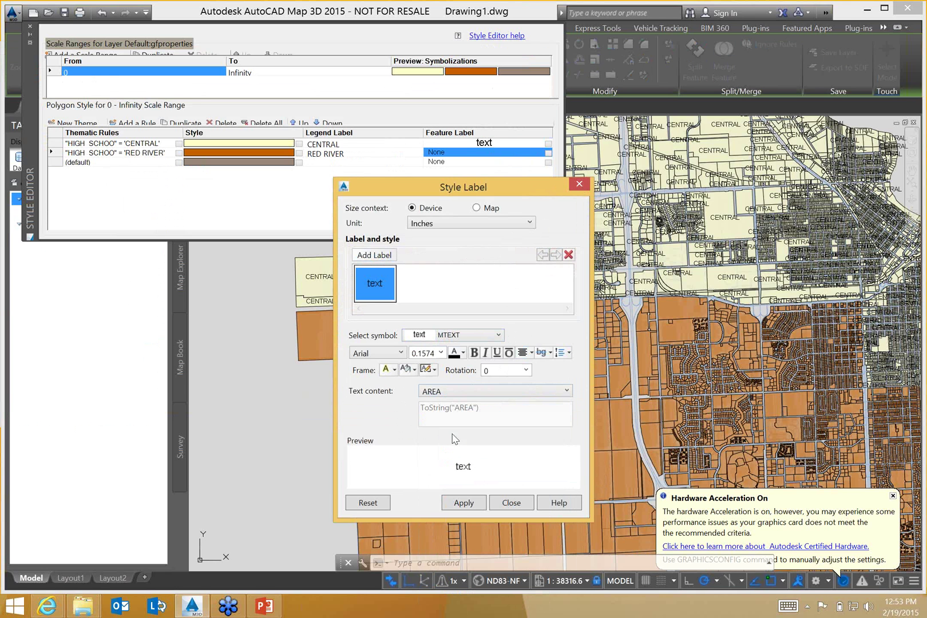
pyautogui.click(466, 507)
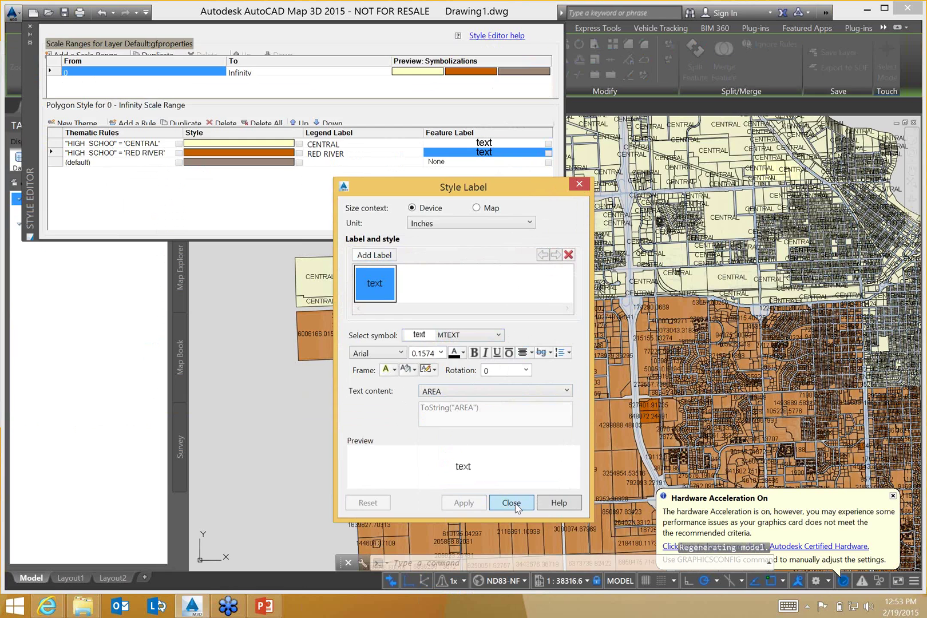
pyautogui.click(511, 503)
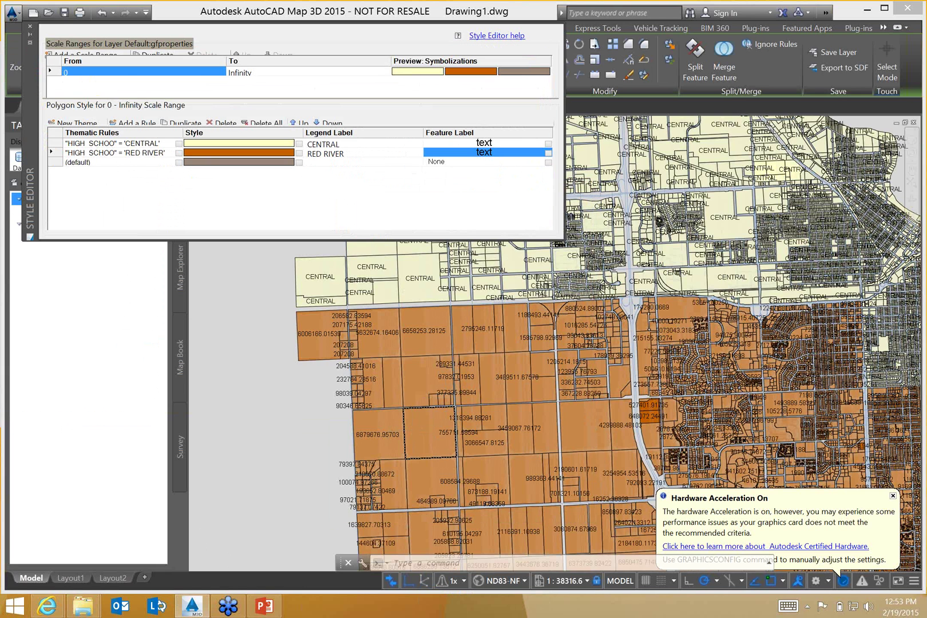
pyautogui.scroll(4, 411, 430)
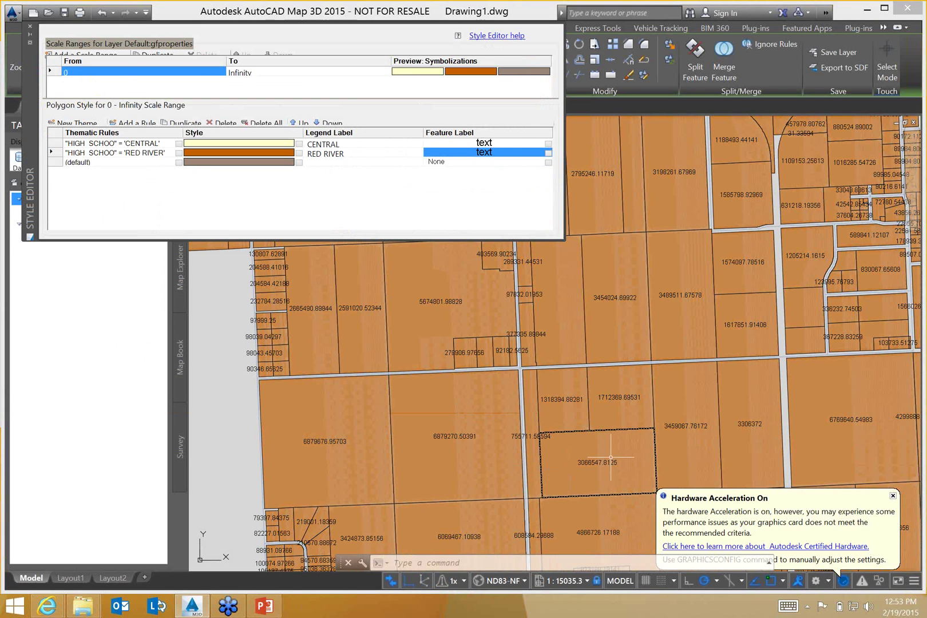
# Step: Examine the CENTRAL and RED RIVER parcel labels at different map scales, and close the style editor
pyautogui.scroll(-2, 595, 442)
pyautogui.scroll(4, 591, 440)
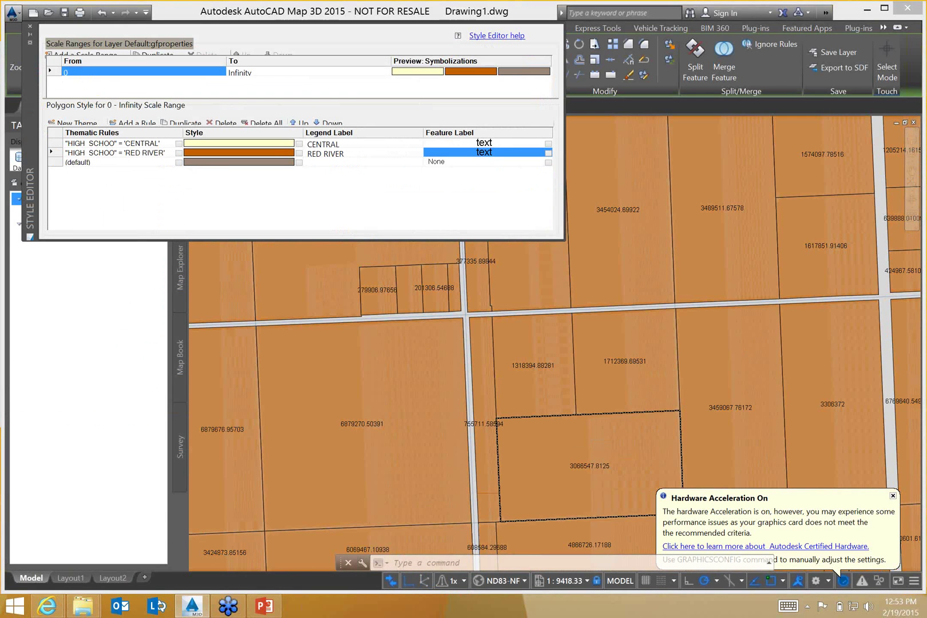
pyautogui.scroll(-4, 593, 447)
pyautogui.scroll(2, 593, 447)
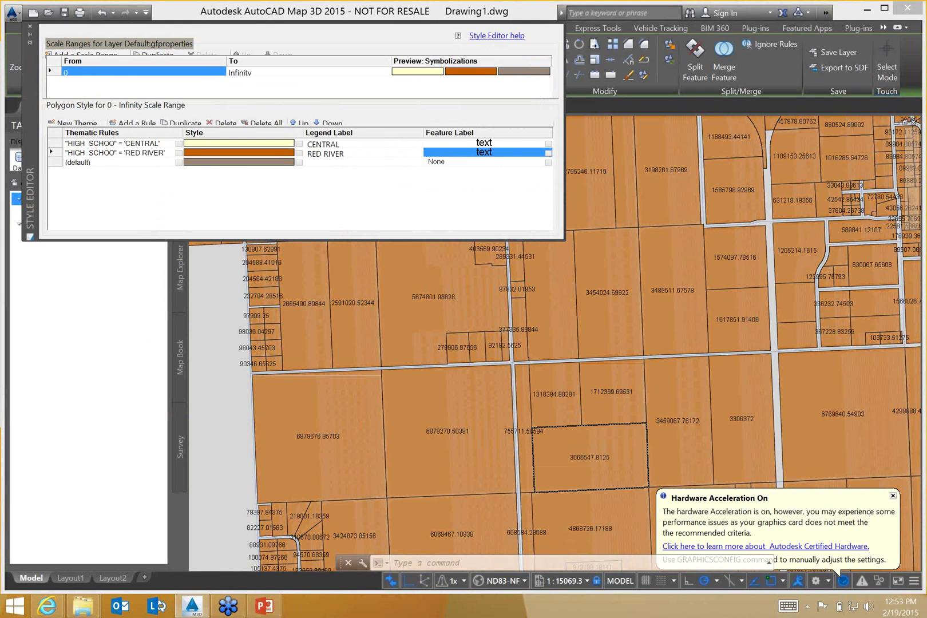
pyautogui.scroll(-4, 627, 433)
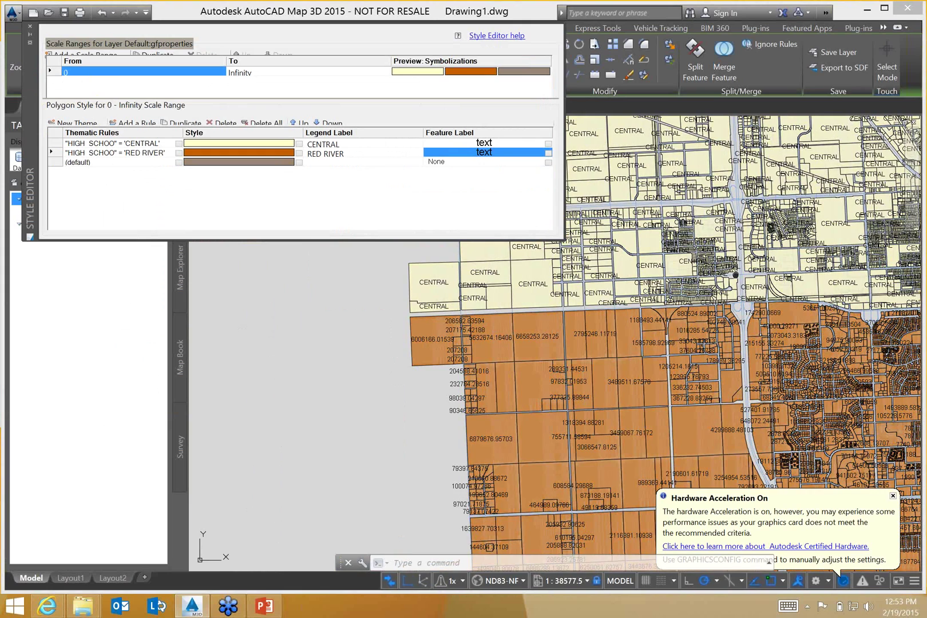
pyautogui.moveTo(736, 275); pyautogui.dragTo(483, 457, button='middle')
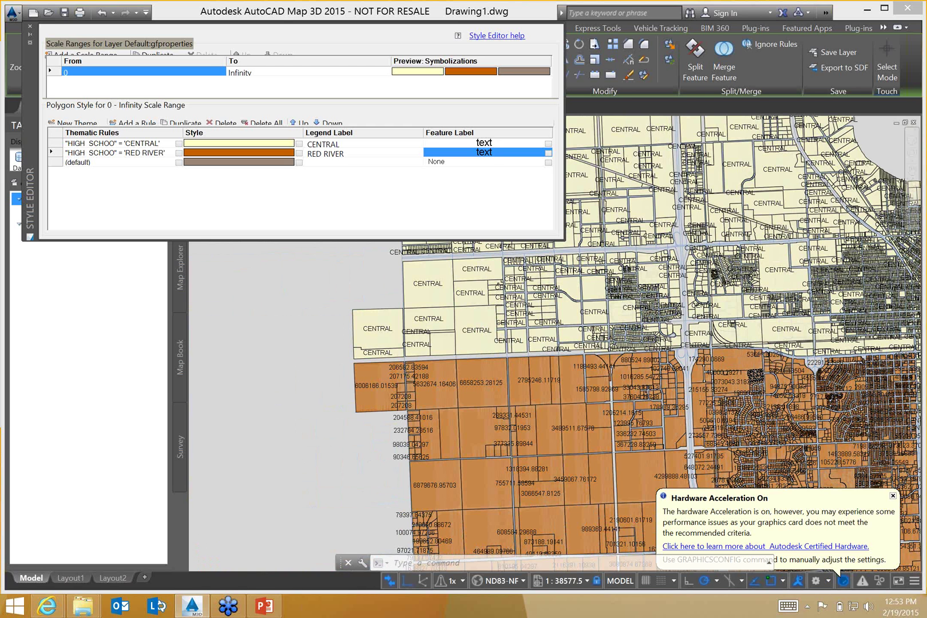
pyautogui.scroll(-2, 713, 398)
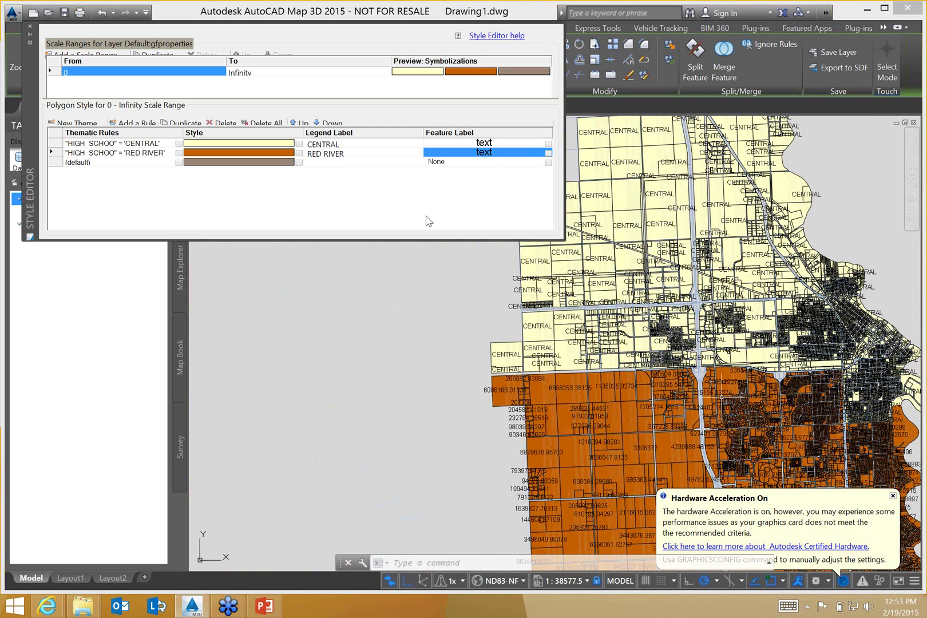
pyautogui.click(30, 27)
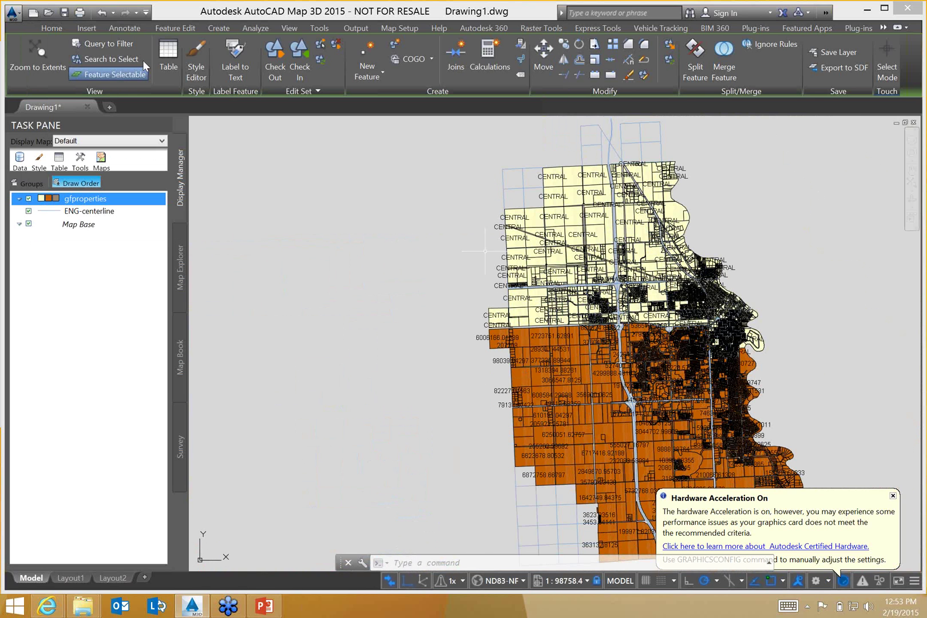
# Step: Show the gfproperties data table as a widened floating window, widen its EXISTING_L column to review the attributes, and close it
pyautogui.rightClick(110, 202)
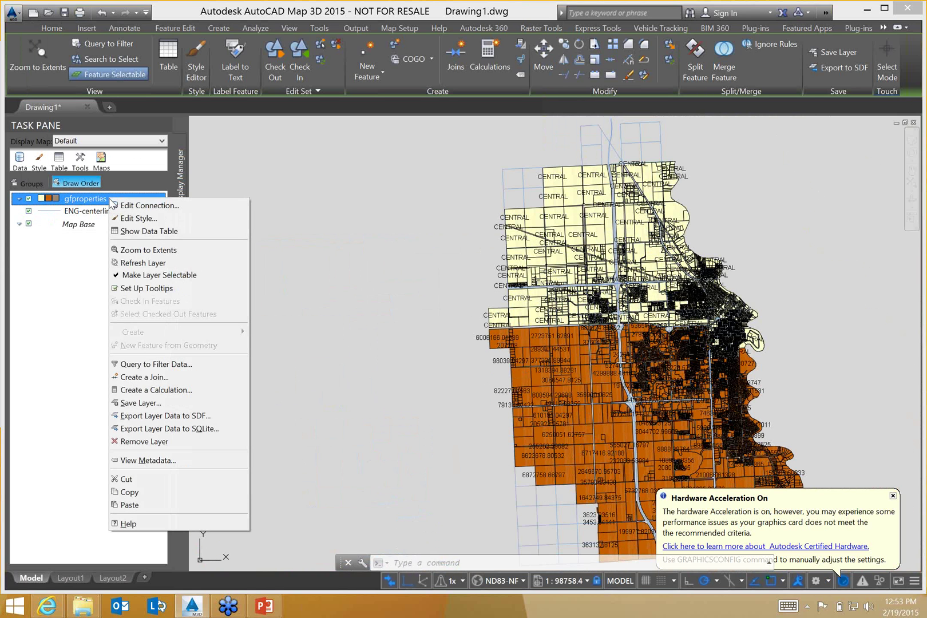
pyautogui.click(148, 232)
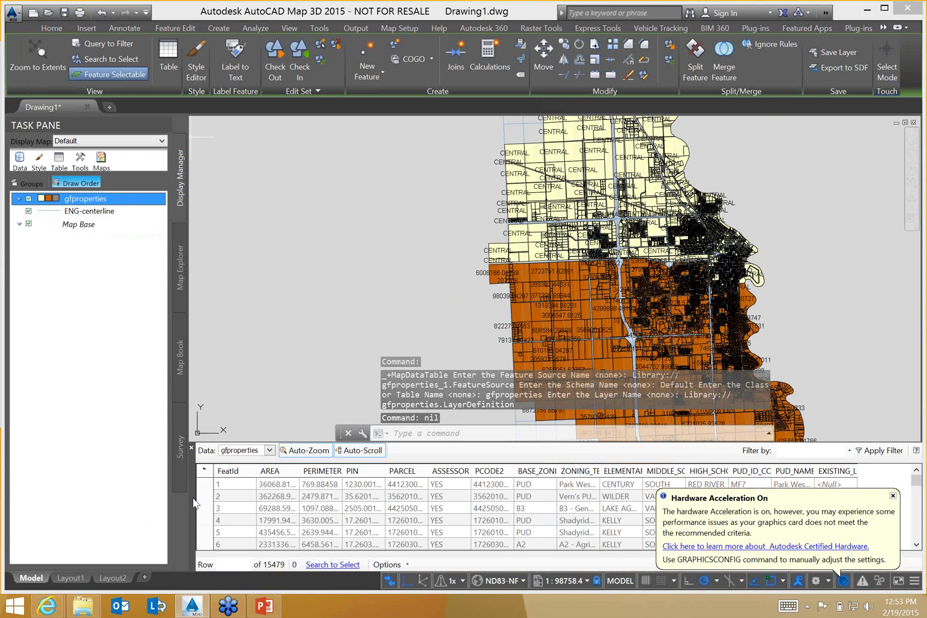
pyautogui.moveTo(248, 341); pyautogui.dragTo(225, 203)
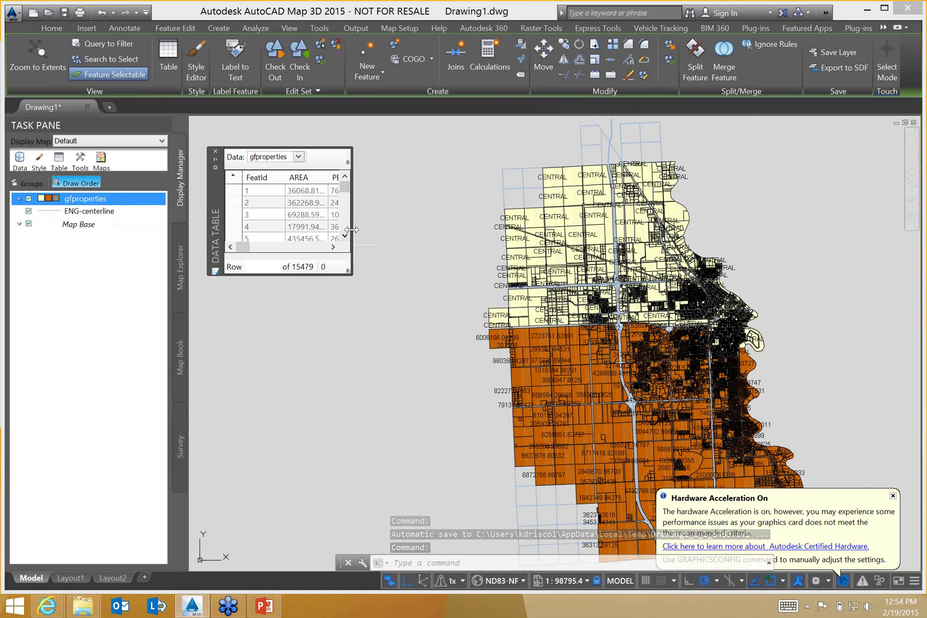
pyautogui.moveTo(351, 230); pyautogui.dragTo(907, 247)
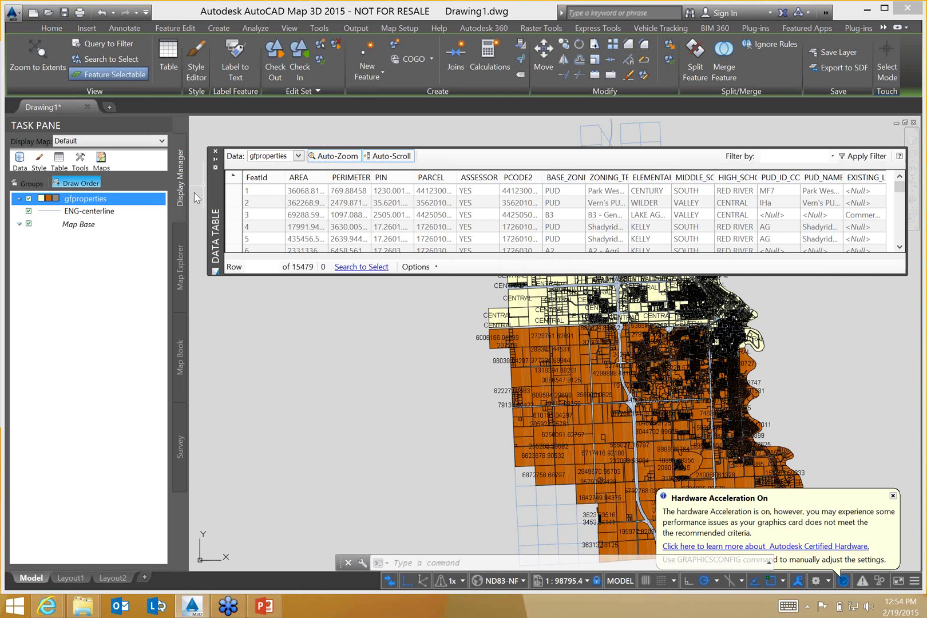
pyautogui.moveTo(215, 192); pyautogui.dragTo(106, 196)
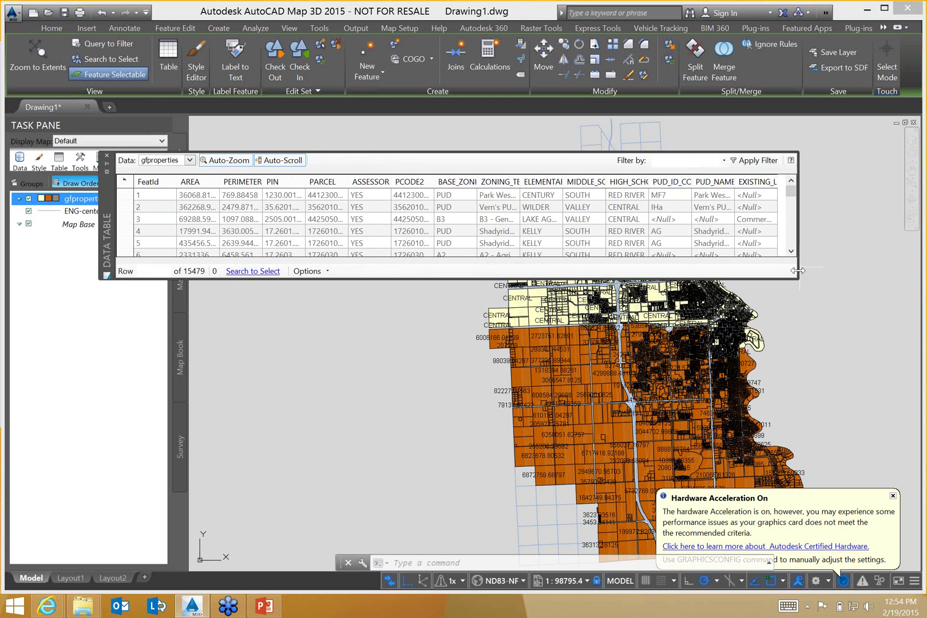
pyautogui.moveTo(799, 270); pyautogui.dragTo(869, 270)
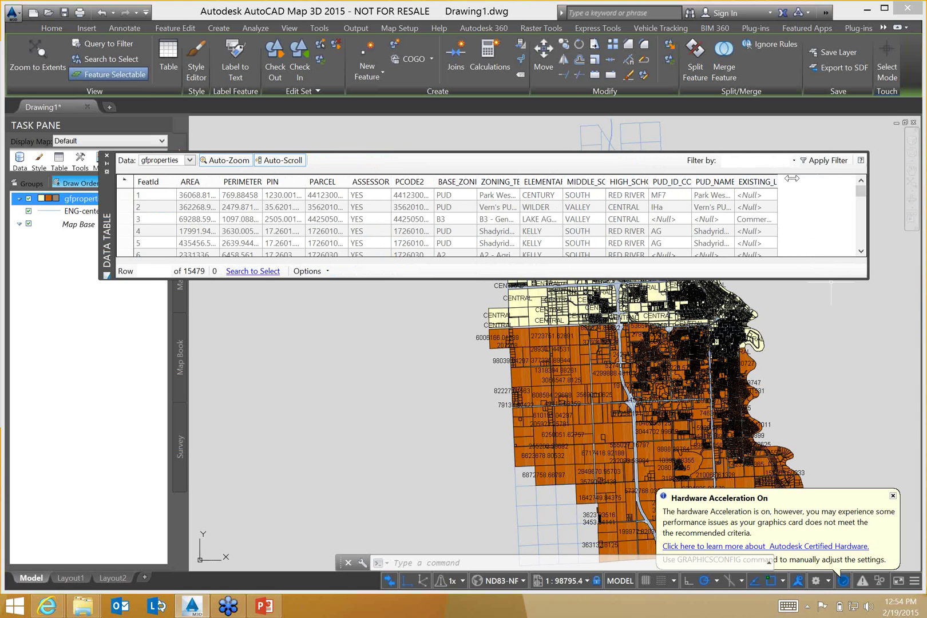
pyautogui.moveTo(792, 179); pyautogui.dragTo(827, 179)
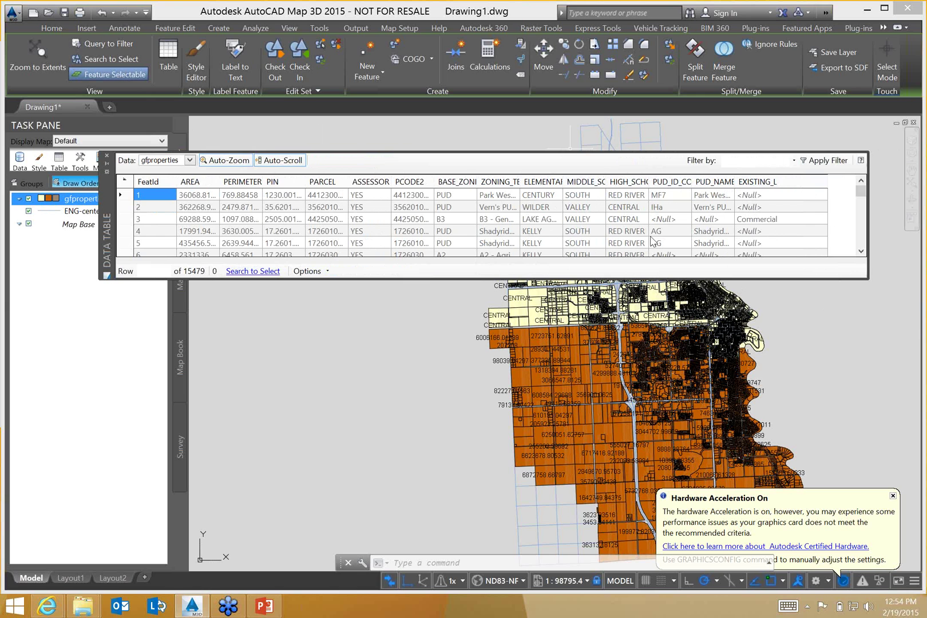
pyautogui.click(107, 156)
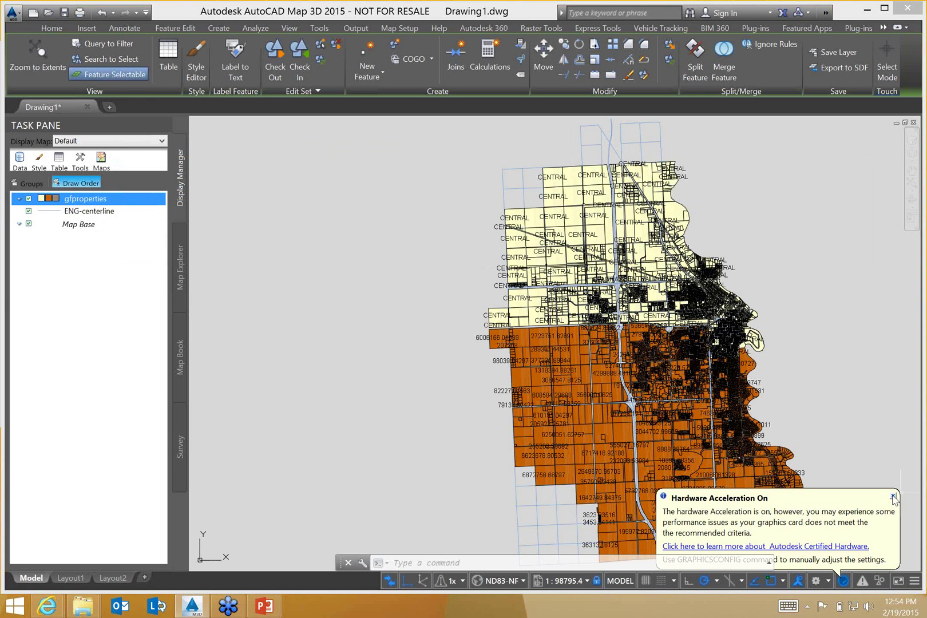
# Step: Filter the gfproperties layer to features located inside a circle drawn around the northern CENTRAL parcels, and inspect the remaining parcels
pyautogui.rightClick(90, 199)
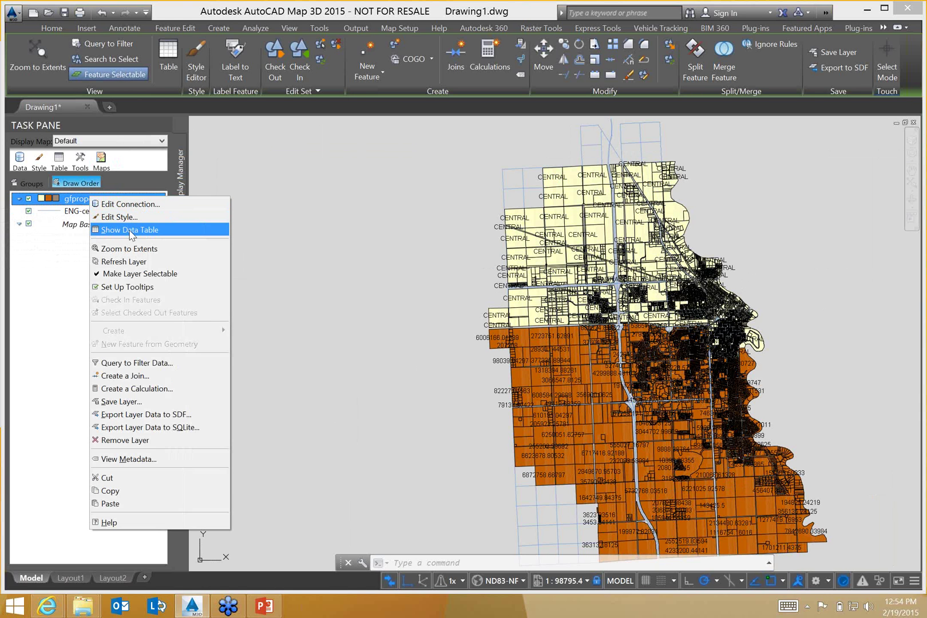
pyautogui.click(155, 363)
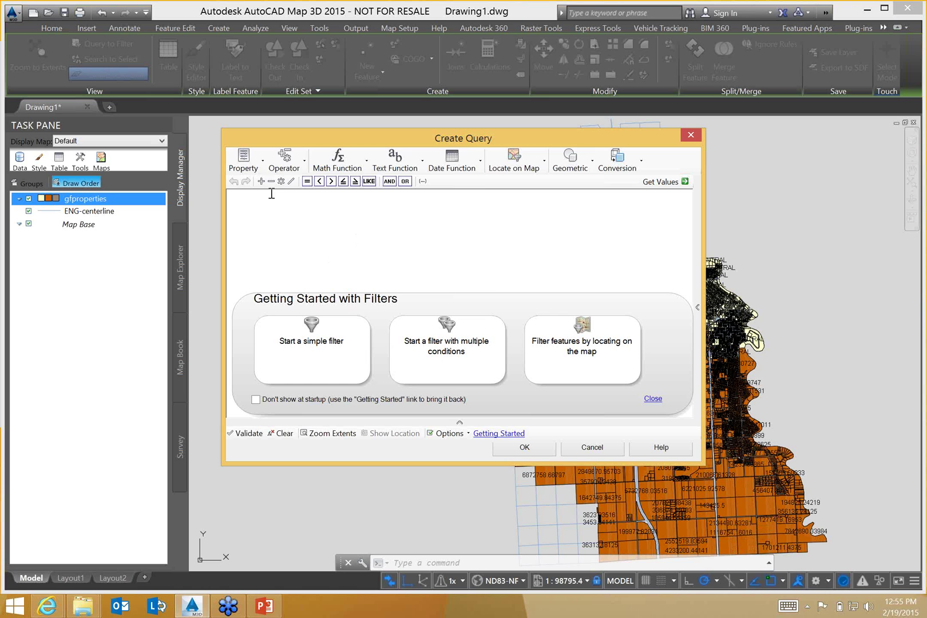
pyautogui.click(544, 167)
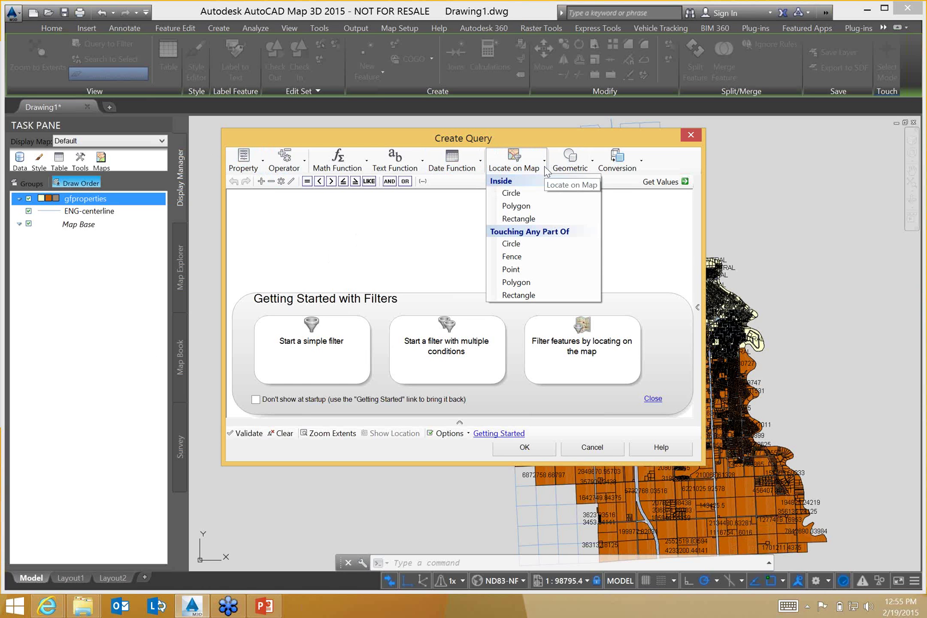
pyautogui.click(522, 193)
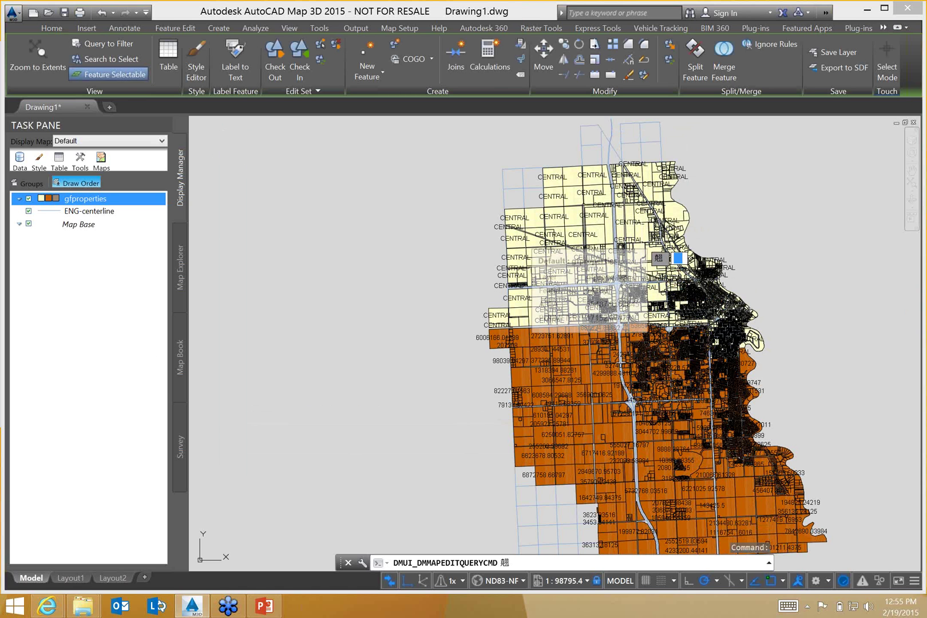
pyautogui.click(645, 242)
pyautogui.write('c')
pyautogui.press('Return')
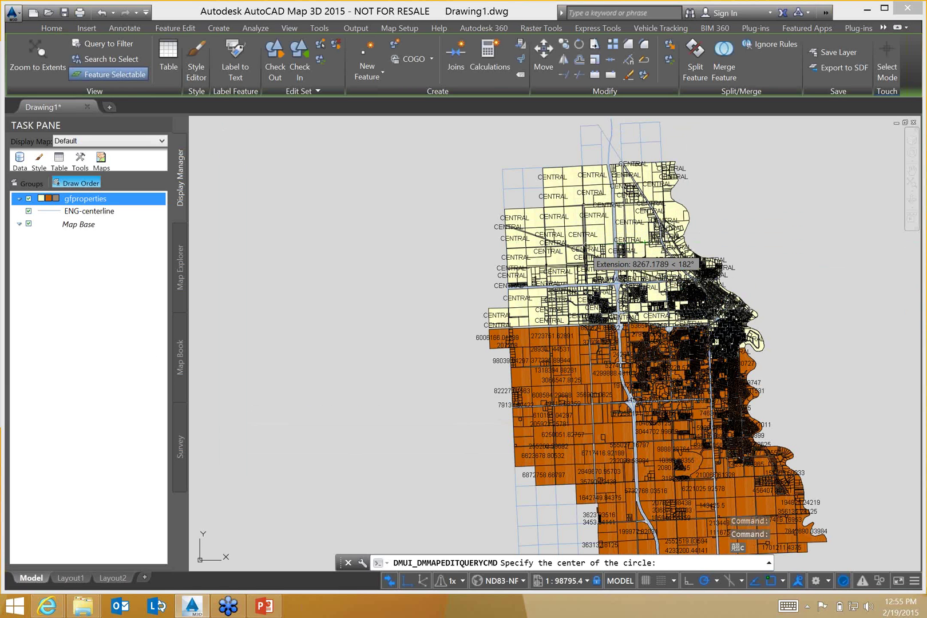
pyautogui.click(514, 203)
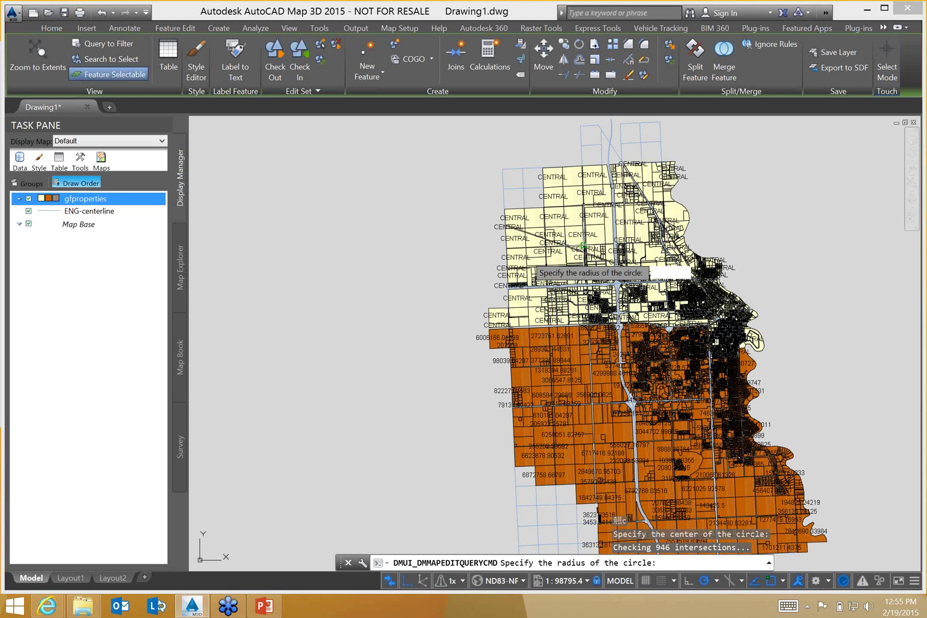
pyautogui.click(583, 246)
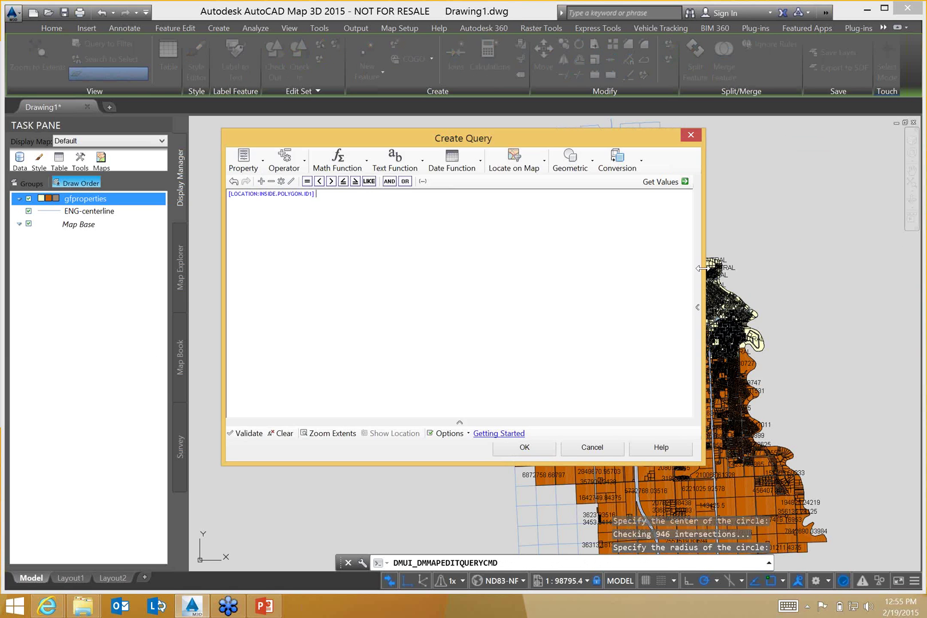
pyautogui.click(537, 456)
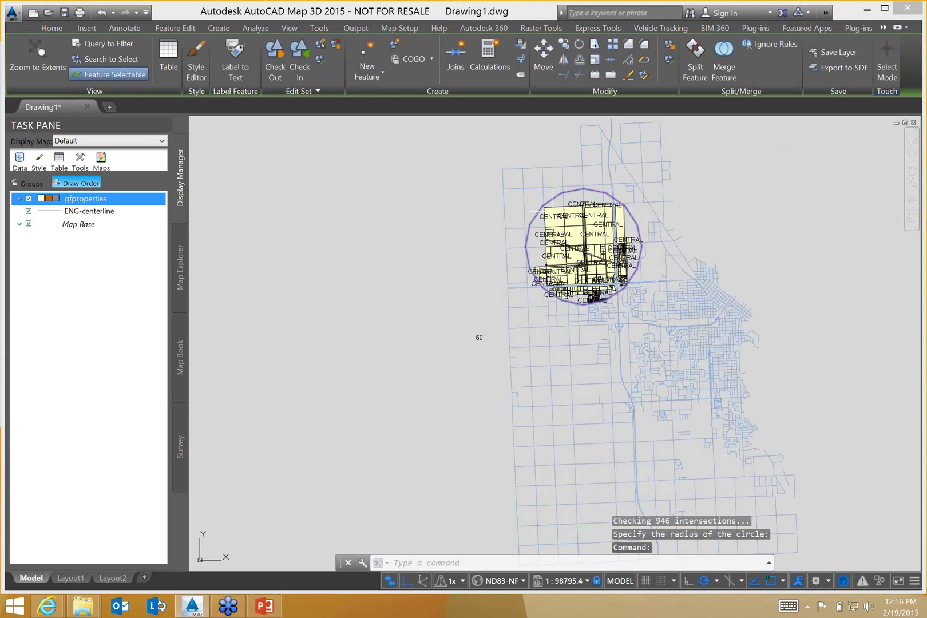
pyautogui.scroll(8, 593, 240)
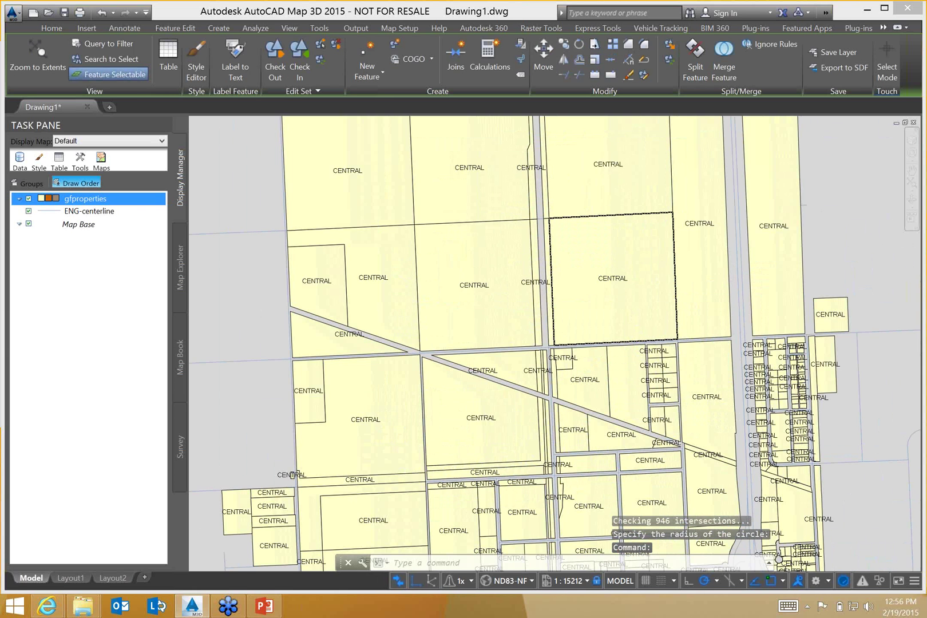
pyautogui.scroll(-4, 596, 262)
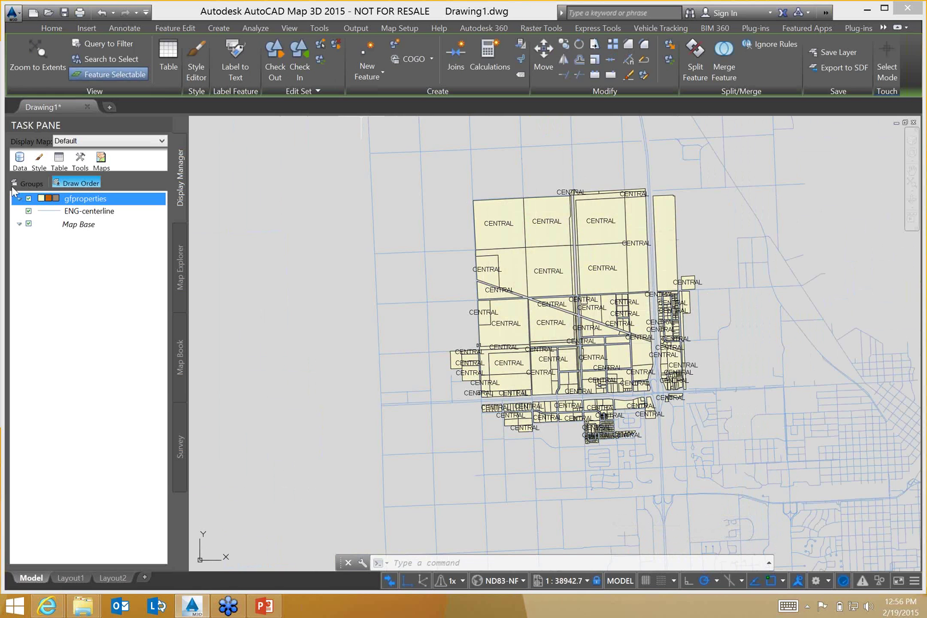
# Step: Open the data connections and view the settings for adding a raster image or surface connection
pyautogui.rightClick(93, 202)
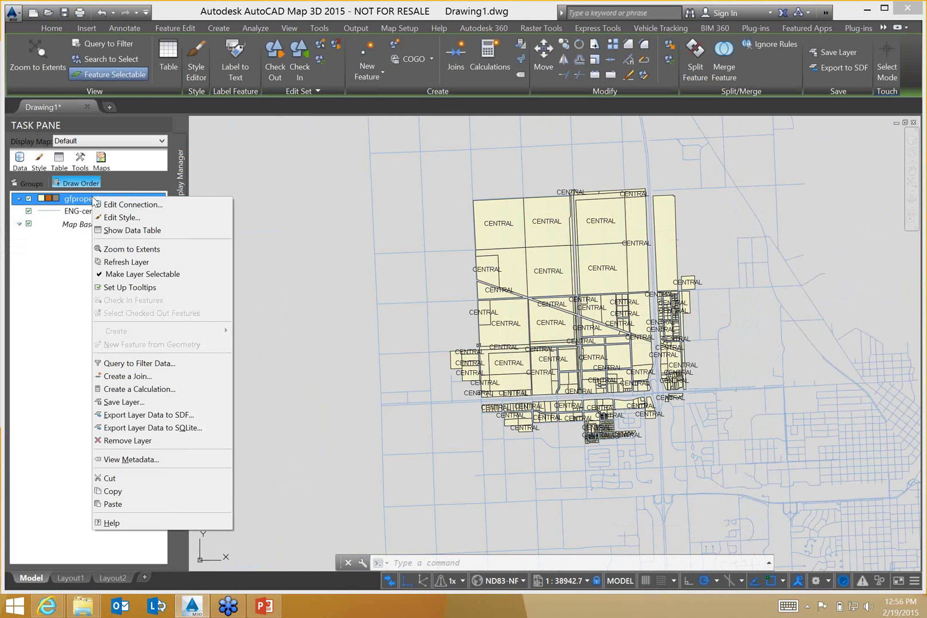
pyautogui.click(21, 164)
pyautogui.click(63, 170)
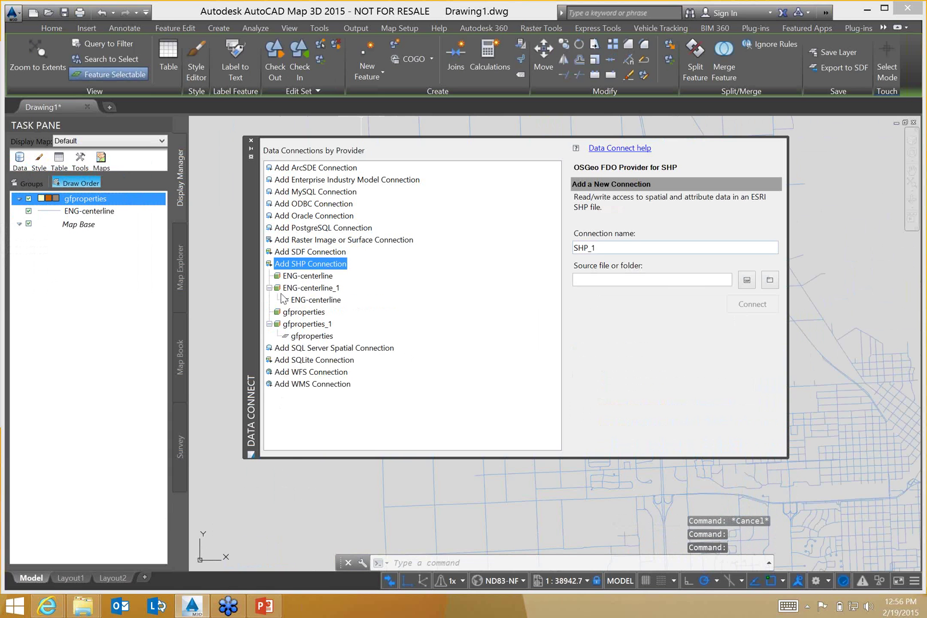
pyautogui.click(303, 240)
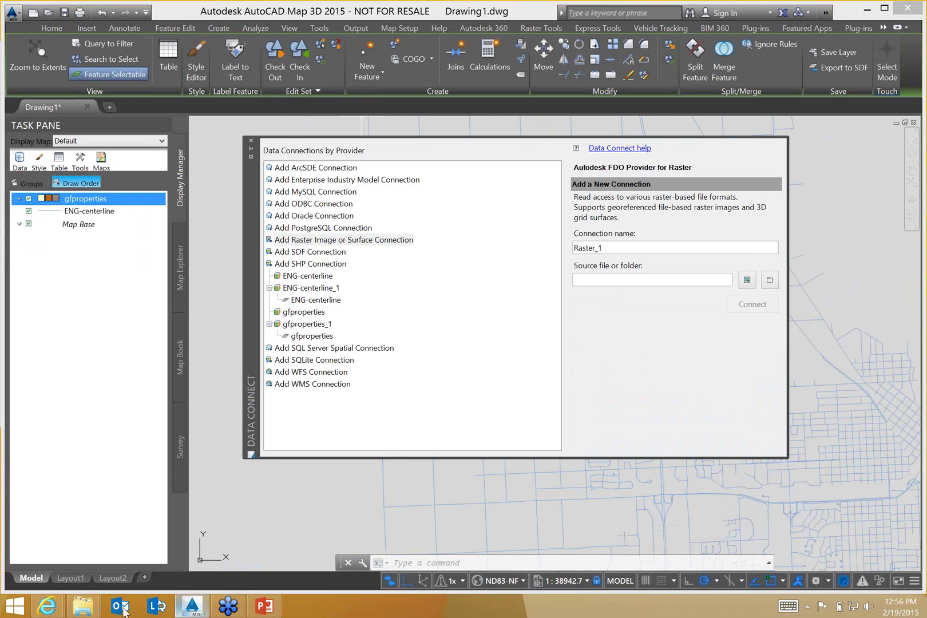
# Step: Switch to File Explorer, look through the sample SHP folder and its parent Maps folder, and select the Grand Forks City Zoning Map drawing
pyautogui.moveTo(86, 608)
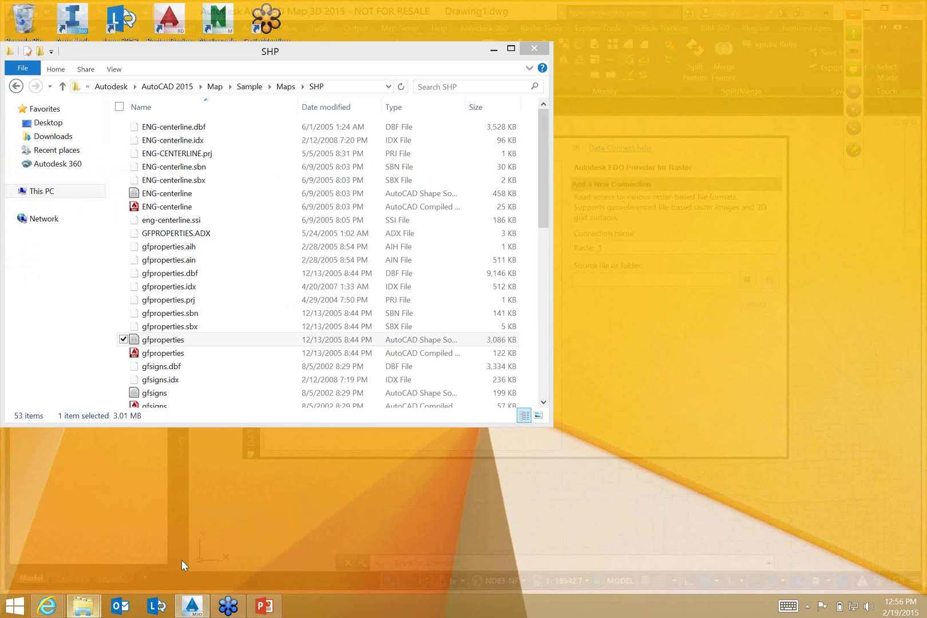
pyautogui.click(181, 560)
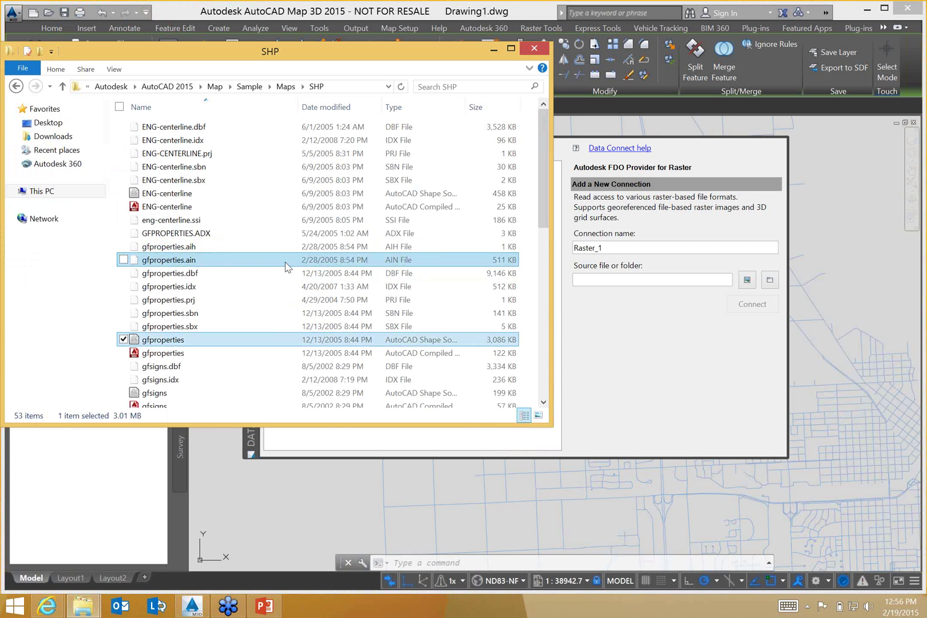
pyautogui.scroll(-1, 282, 286)
pyautogui.scroll(-5, 283, 286)
pyautogui.scroll(6, 283, 280)
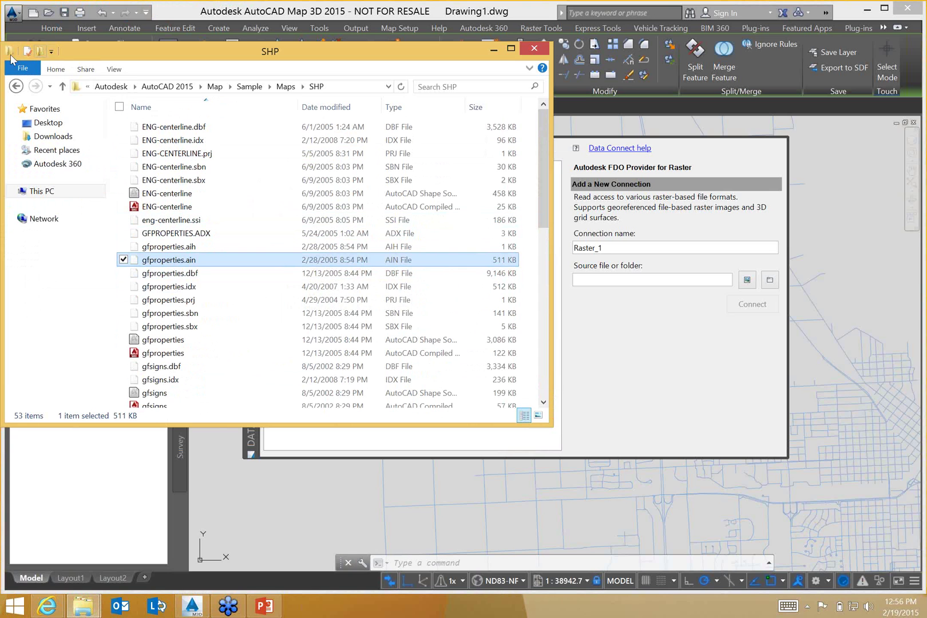
pyautogui.click(16, 85)
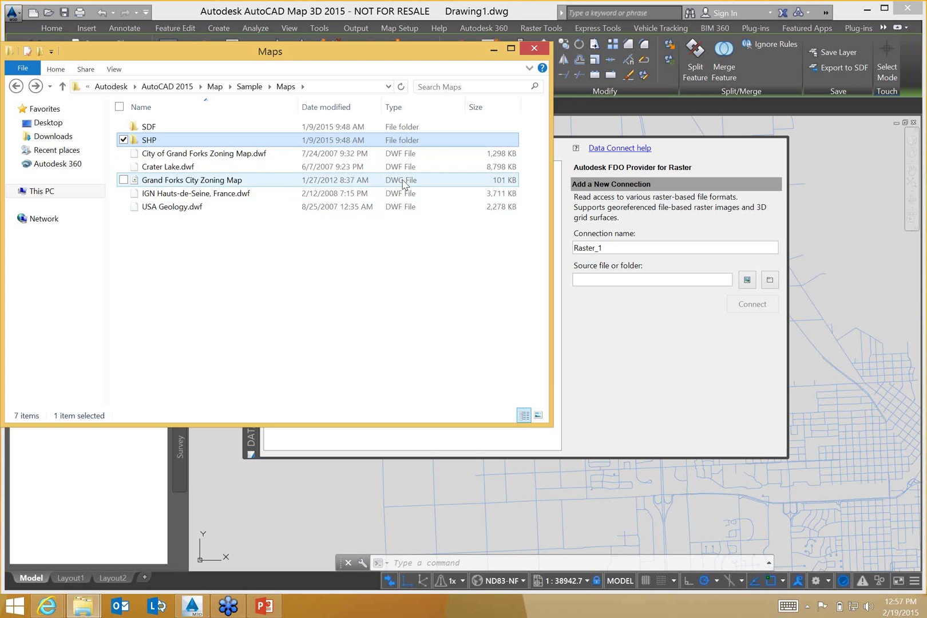
pyautogui.click(294, 180)
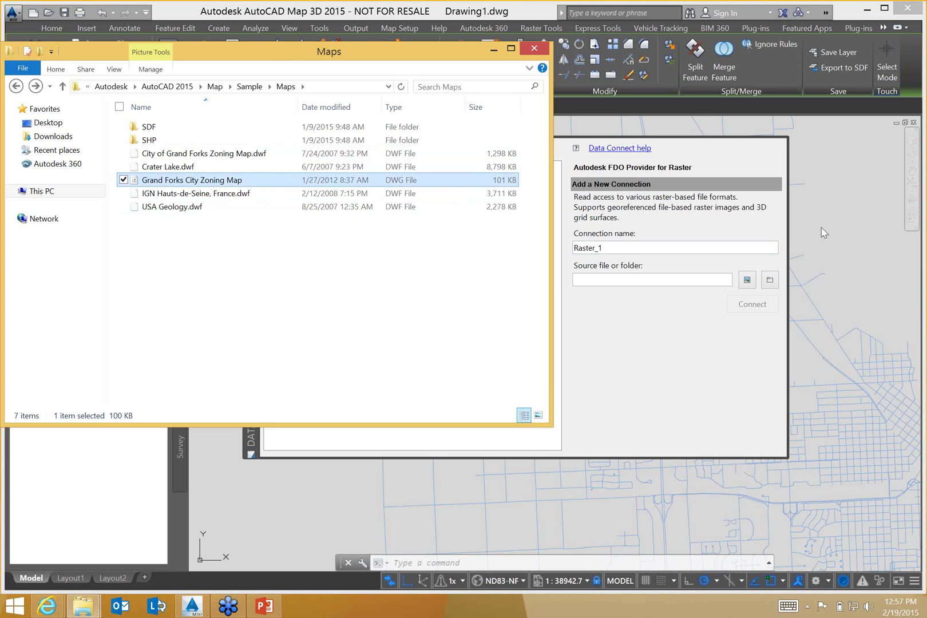
# Step: Return to AutoCAD Map 3D, close the data connections without adding one, and display the Map Explorer
pyautogui.click(592, 336)
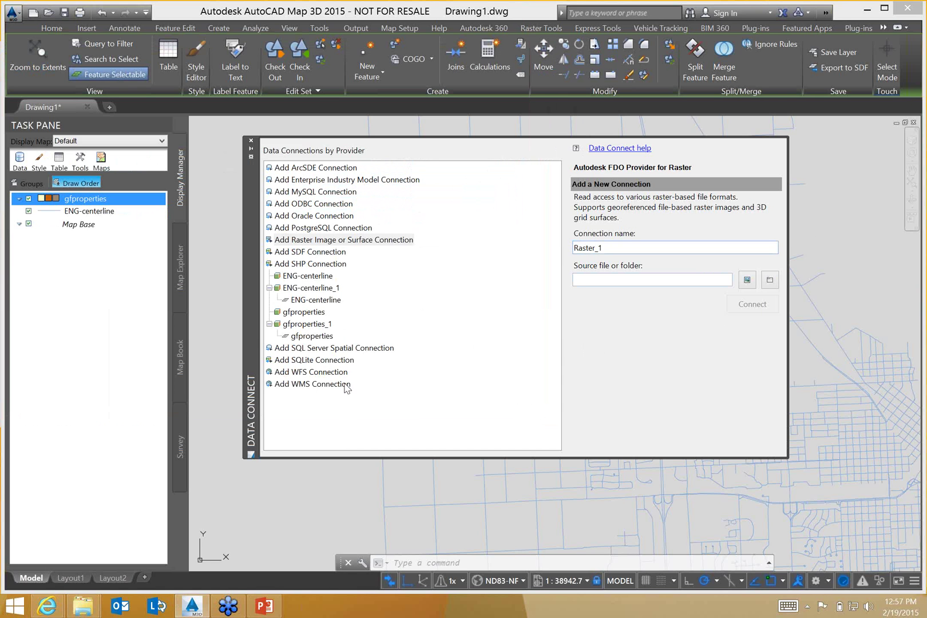
pyautogui.click(250, 141)
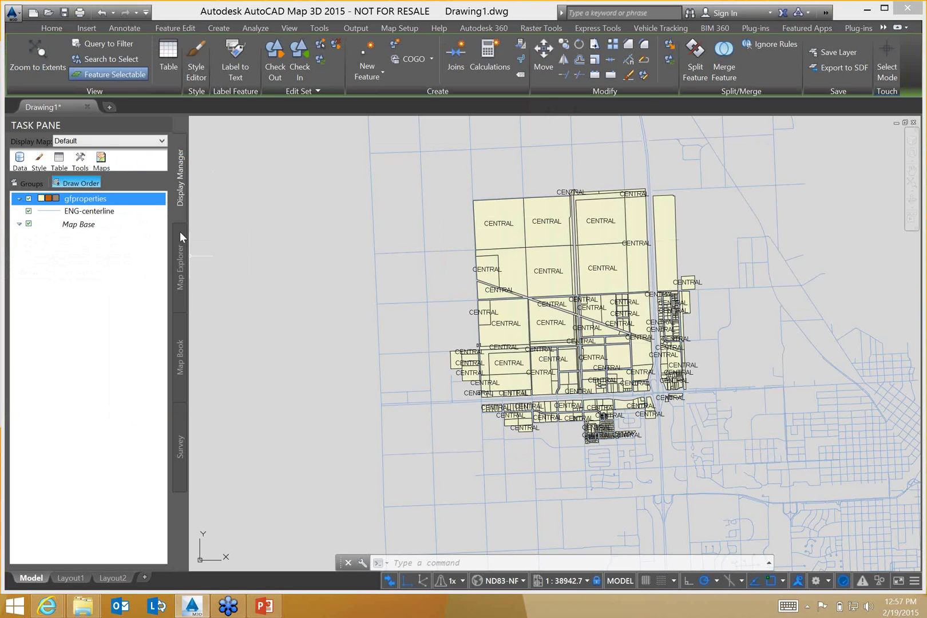
pyautogui.click(181, 267)
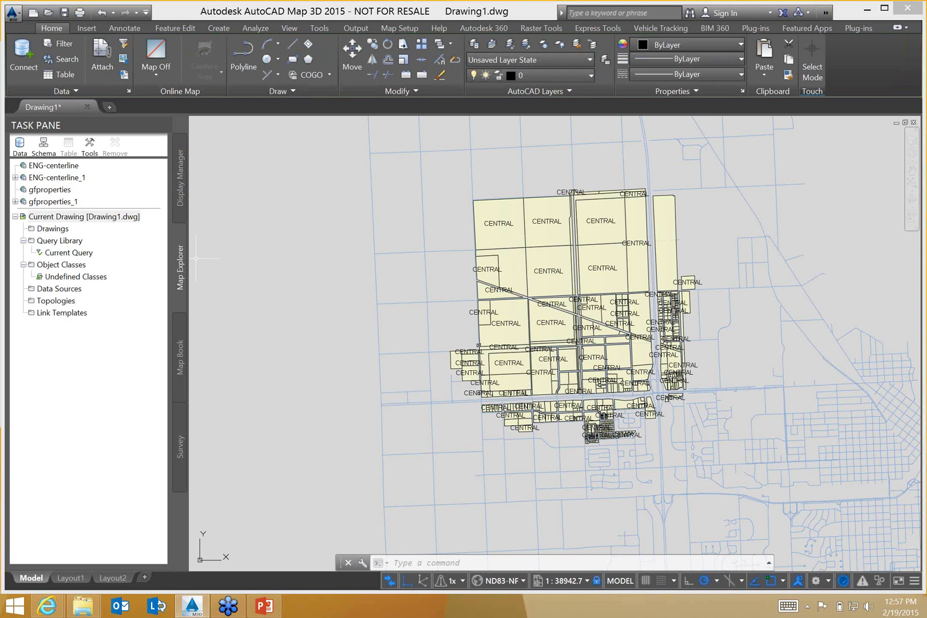
# Step: View the current drawing's map options and the dialog for attaching drawings, and close it without attaching any
pyautogui.rightClick(76, 217)
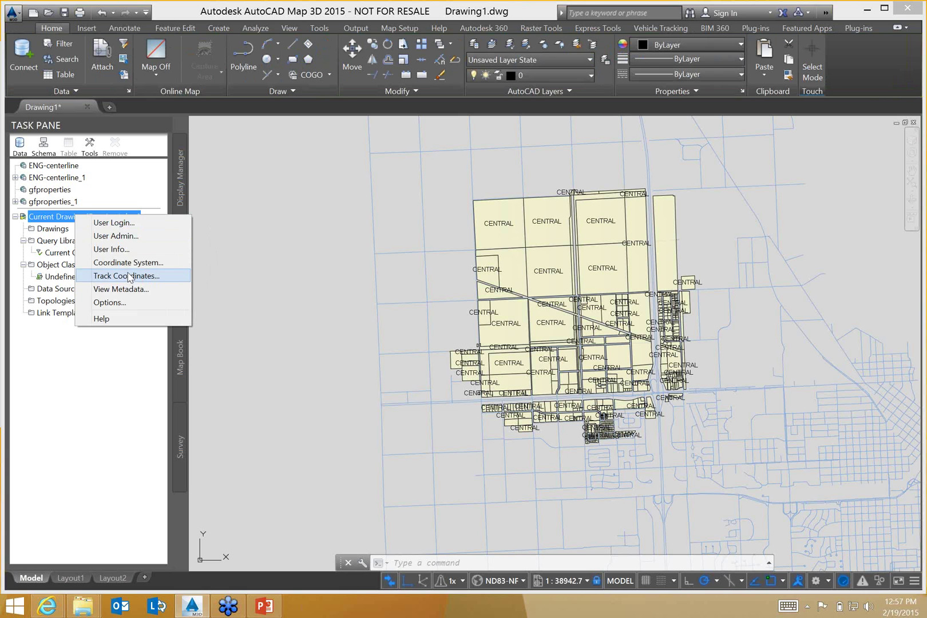
pyautogui.click(52, 229)
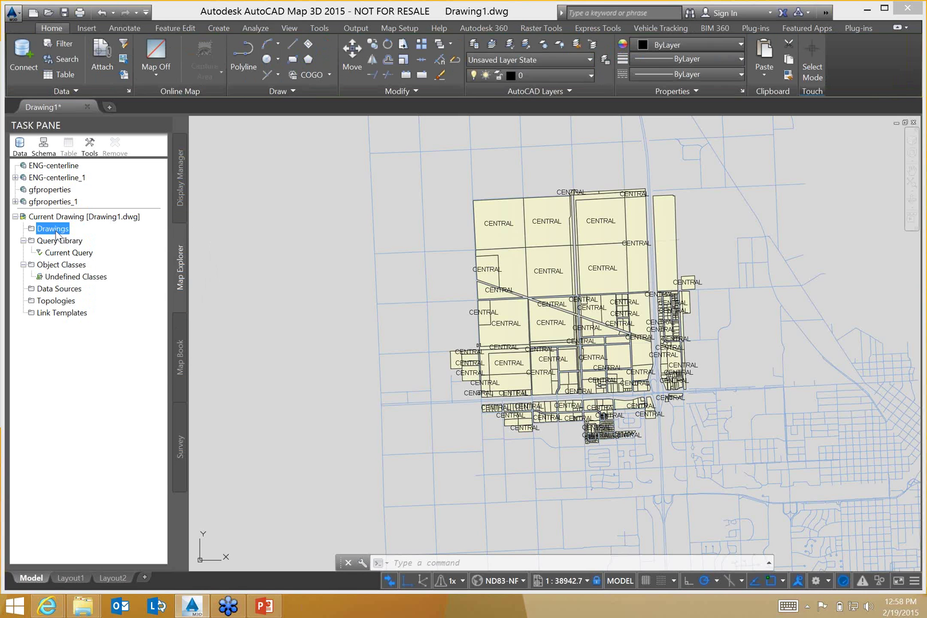
pyautogui.rightClick(56, 230)
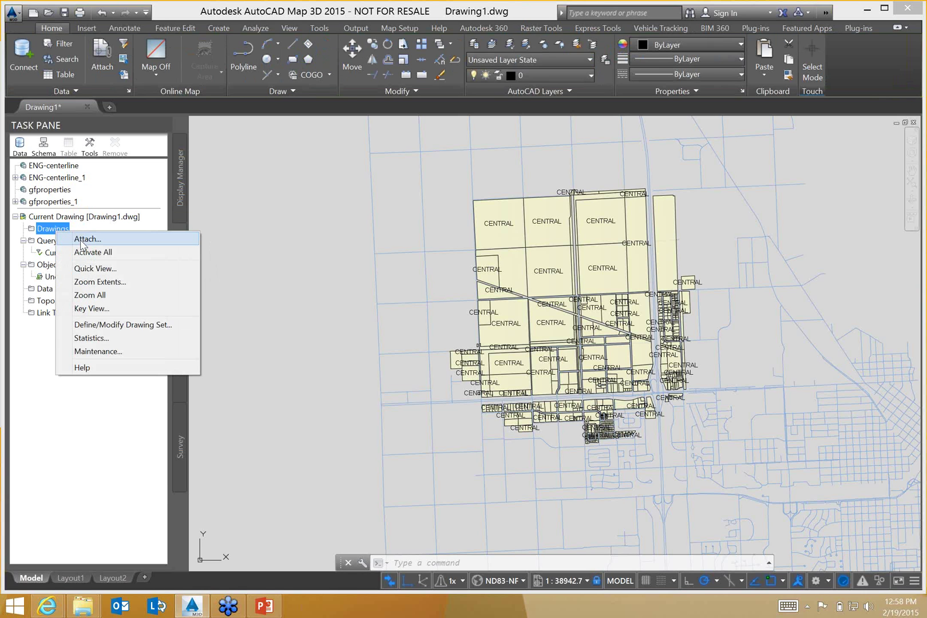
pyautogui.click(82, 240)
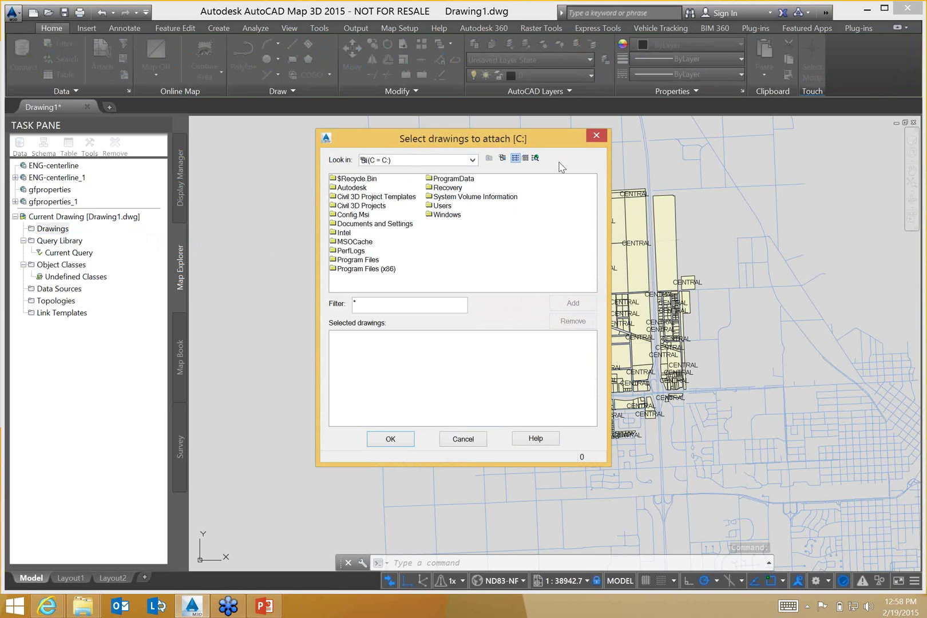
pyautogui.click(597, 135)
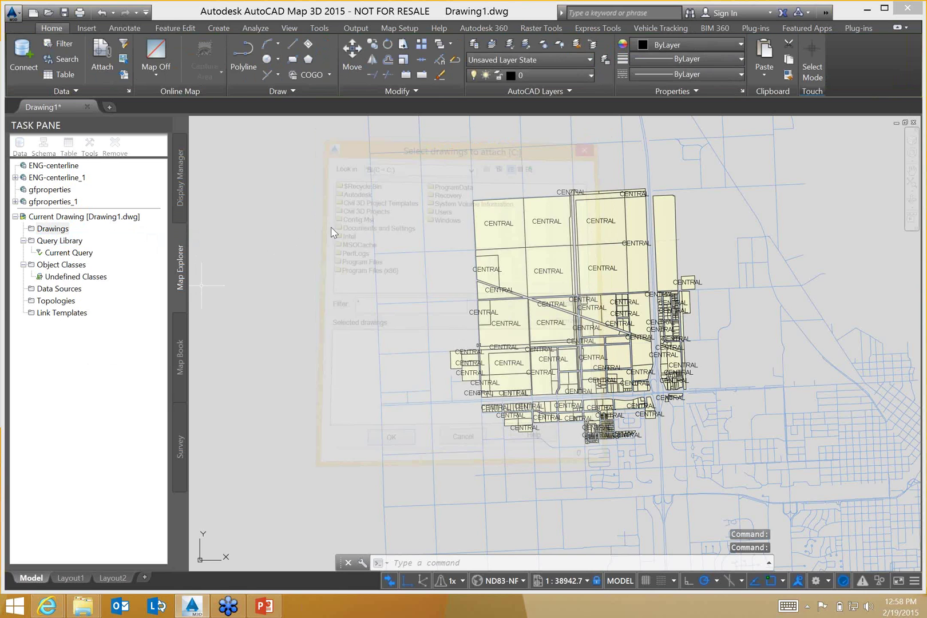
# Step: Open the definition of the current query and examine the boundary types available for a location condition
pyautogui.click(62, 242)
pyautogui.rightClick(62, 241)
pyautogui.click(62, 253)
pyautogui.rightClick(63, 253)
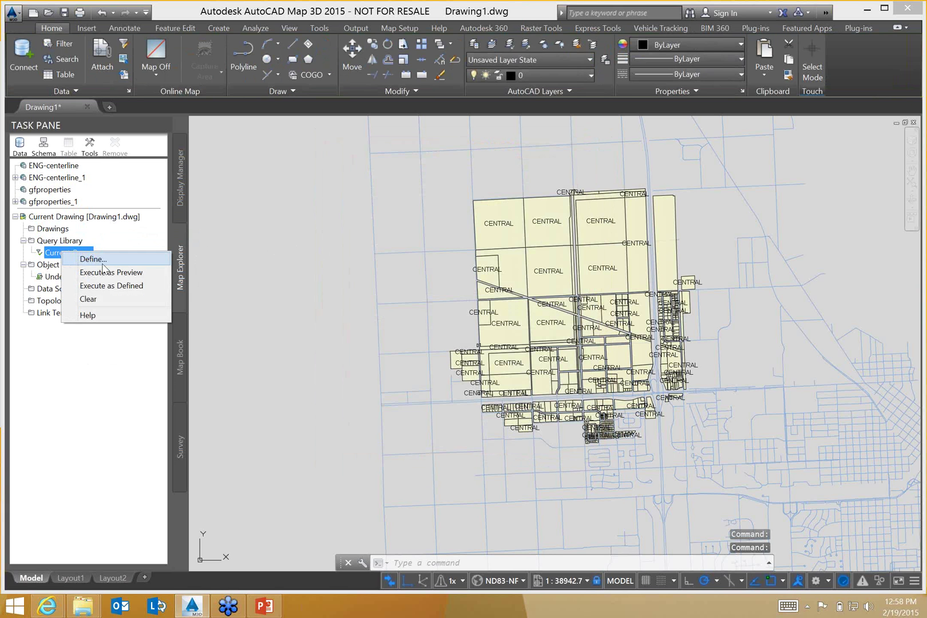
pyautogui.click(100, 260)
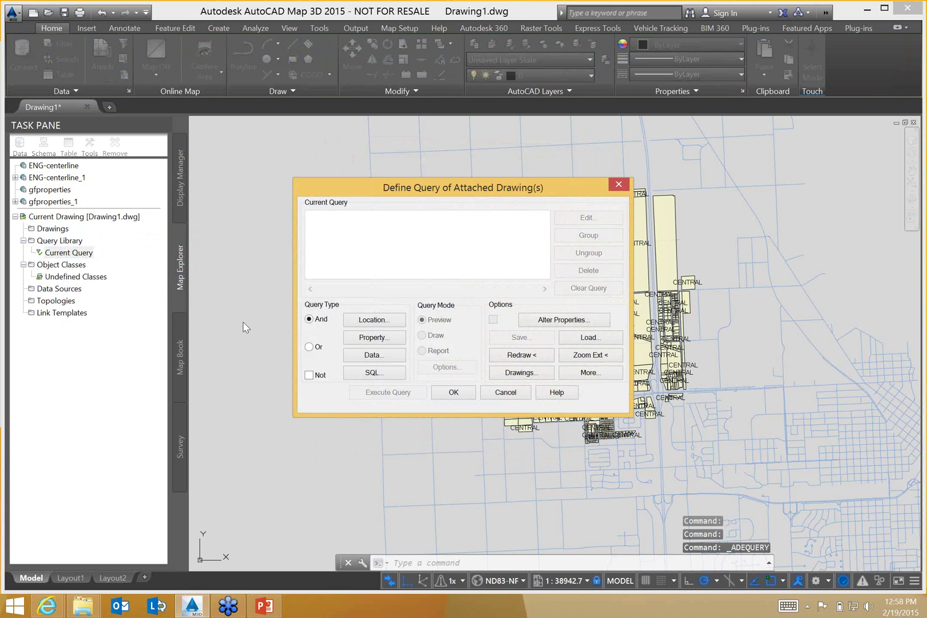
pyautogui.click(386, 323)
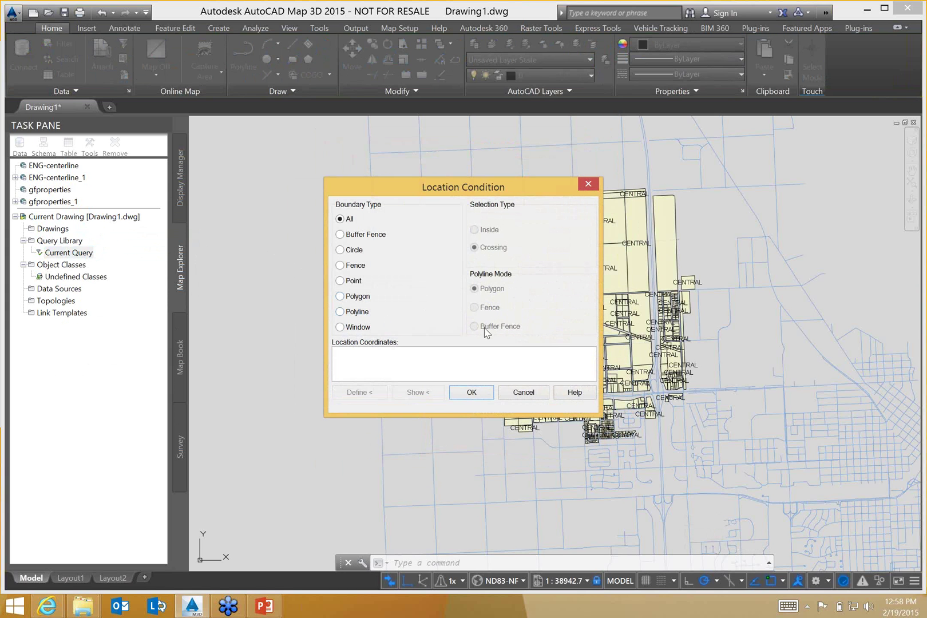
pyautogui.click(530, 394)
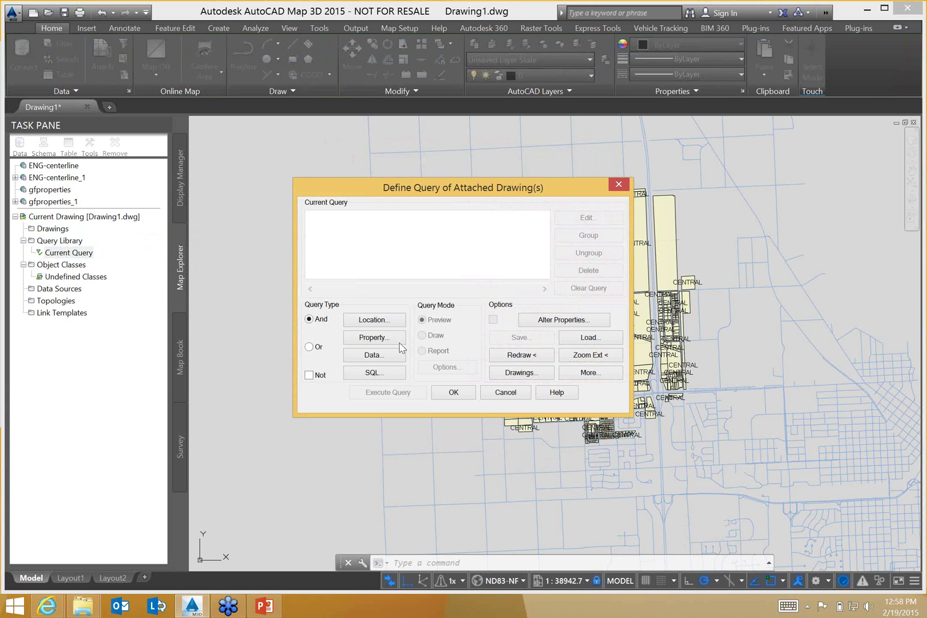
# Step: Examine the query's property condition and Object Data condition options, and leave the query definition without adding a condition
pyautogui.click(394, 339)
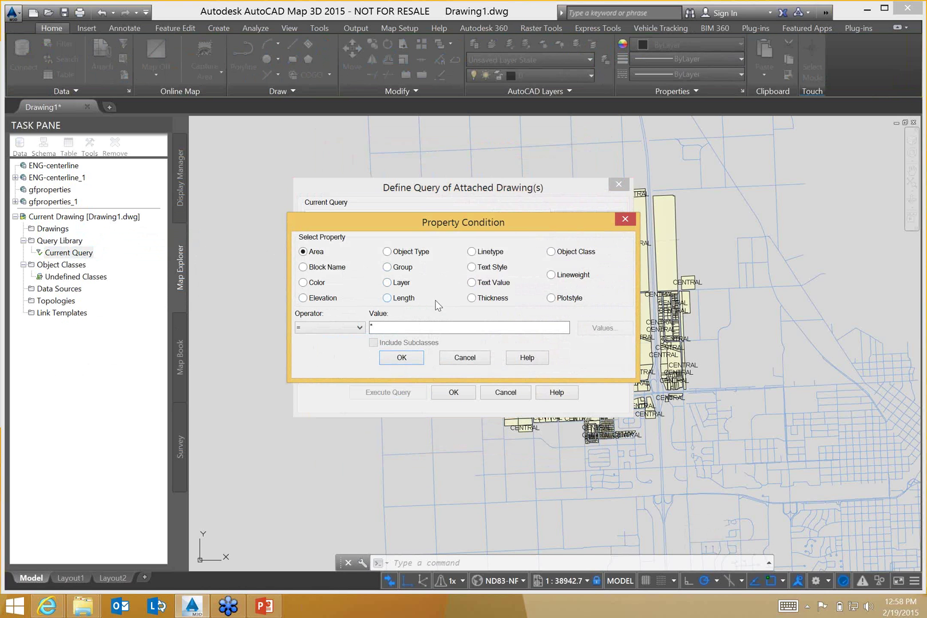
pyautogui.click(470, 358)
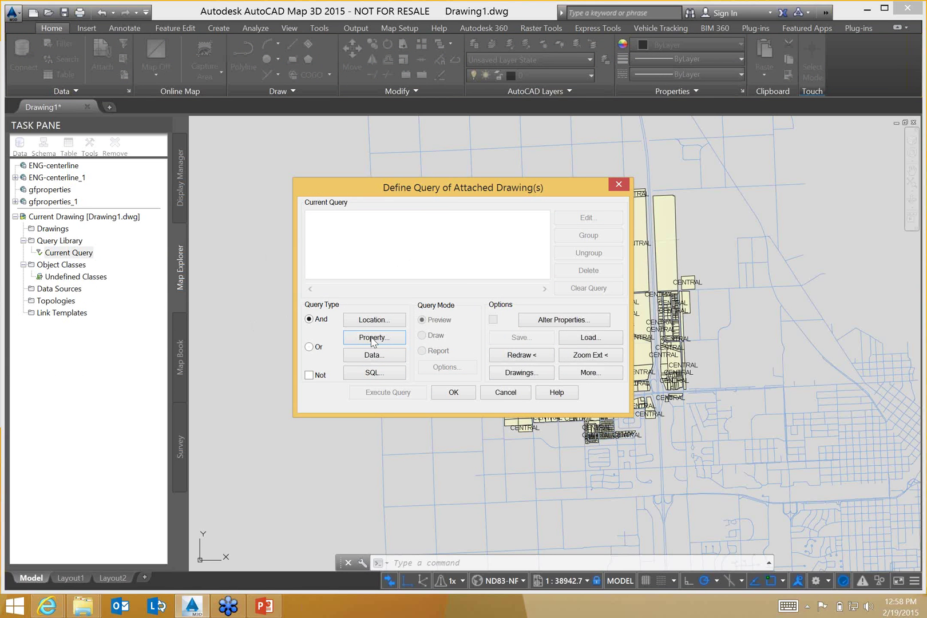
pyautogui.click(372, 355)
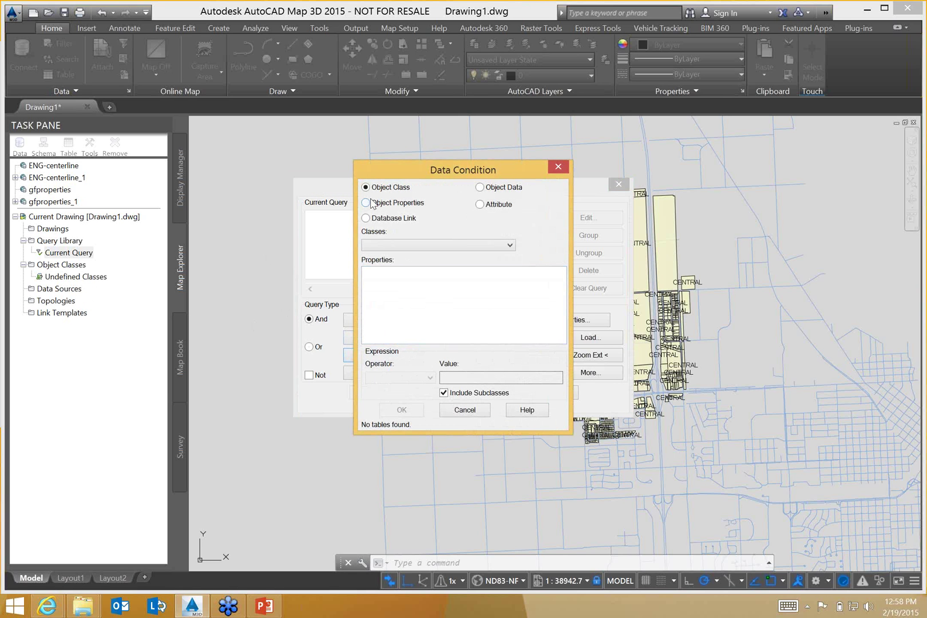
pyautogui.click(480, 187)
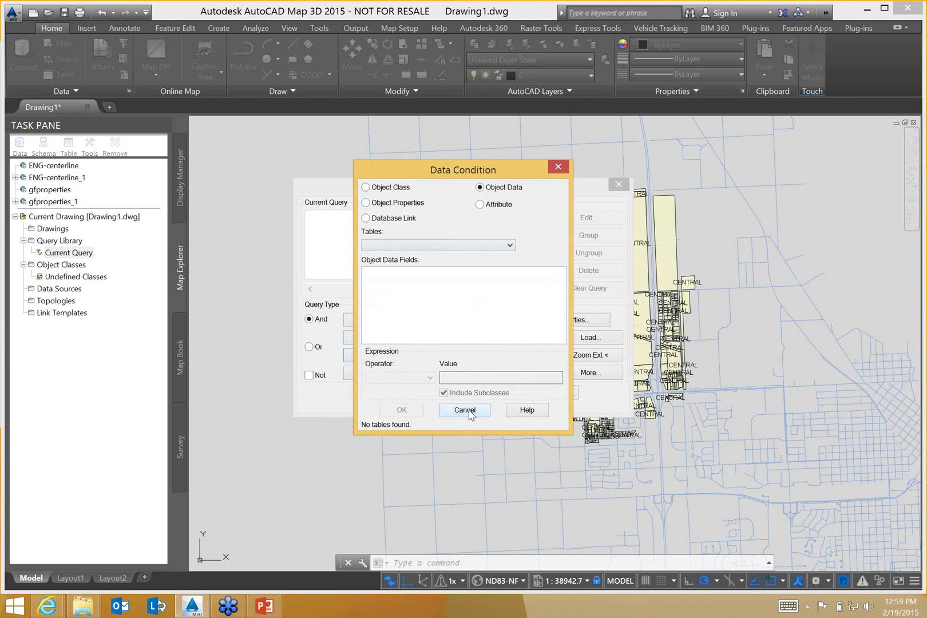
pyautogui.click(557, 167)
pyautogui.click(504, 392)
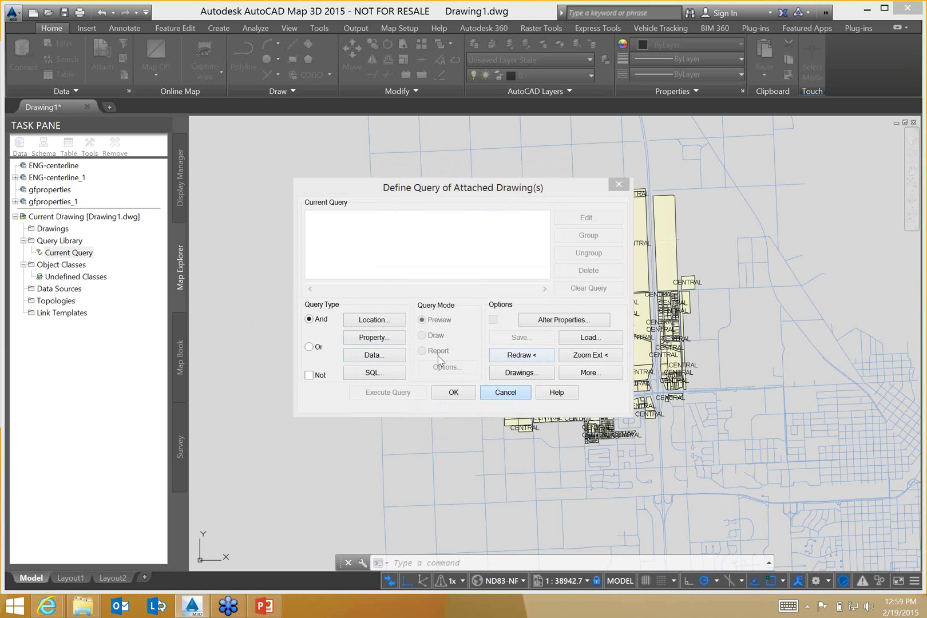
# Step: Minimize AutoCAD Map 3D and the Maps folder, open the adks_autocad_map3d_2014_Whats-new_en presentation in PowerPoint, and go to slide 8
pyautogui.click(870, 10)
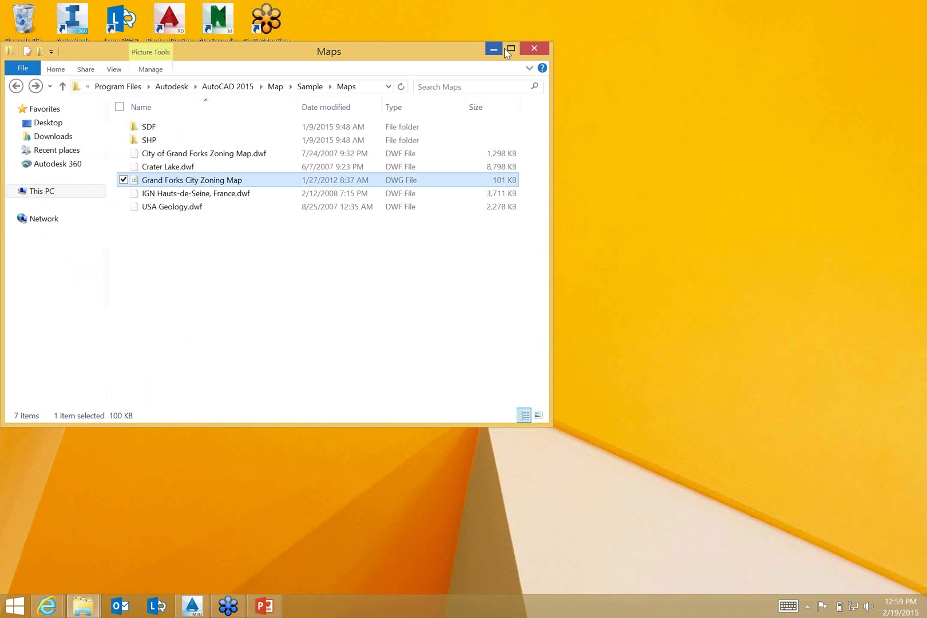
pyautogui.click(494, 50)
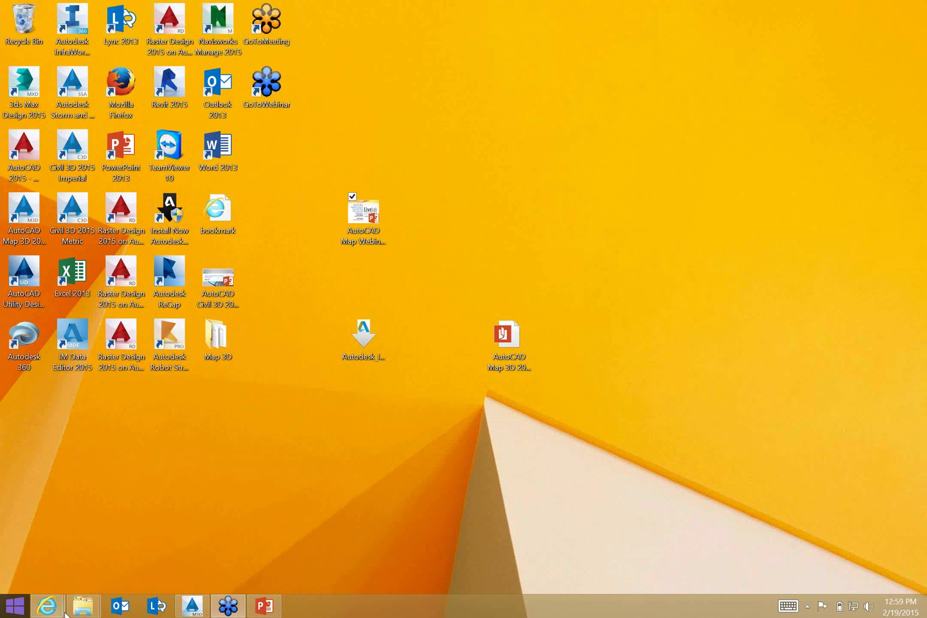
pyautogui.moveTo(80, 610)
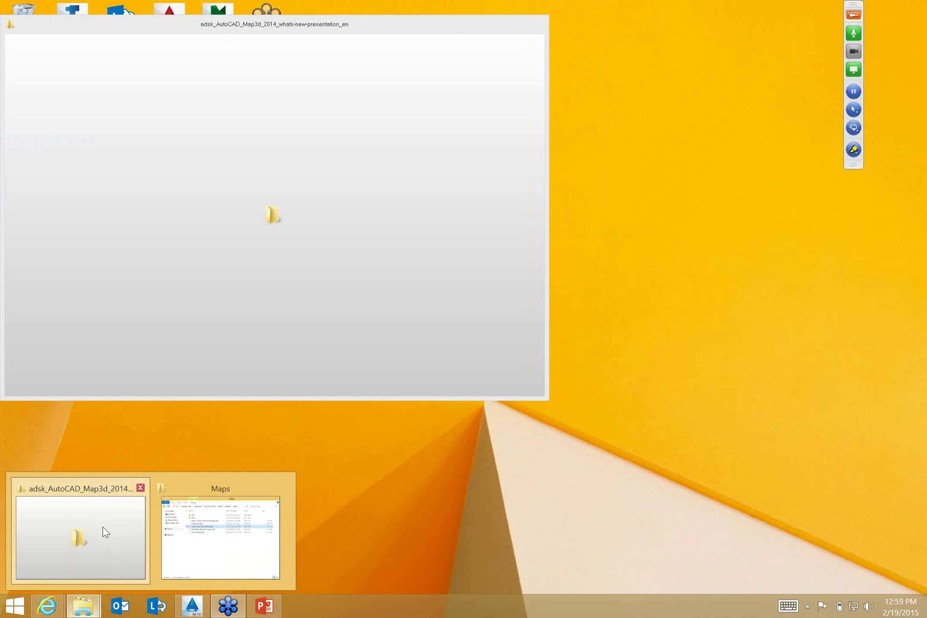
pyautogui.click(104, 533)
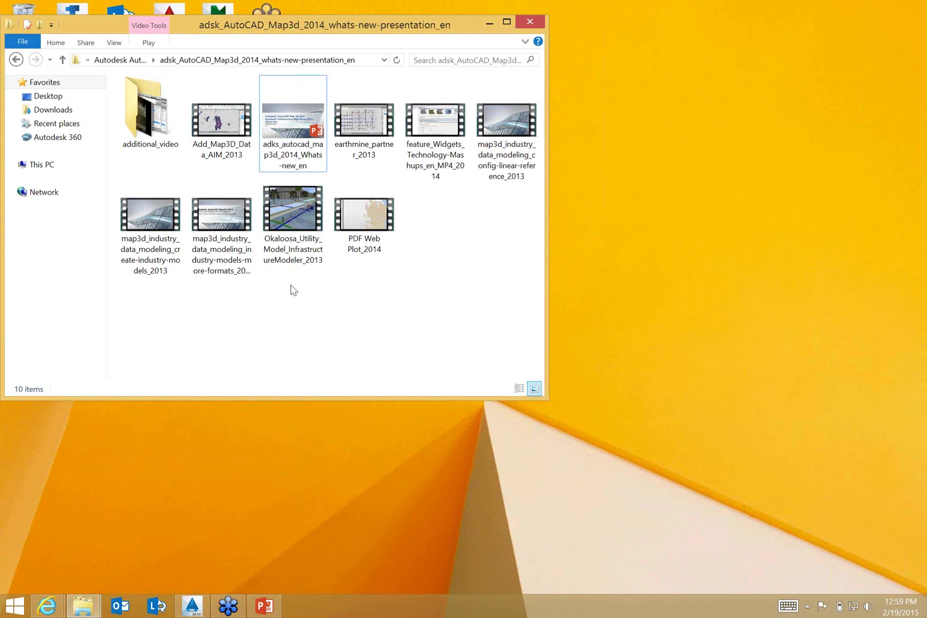
pyautogui.doubleClick(295, 123)
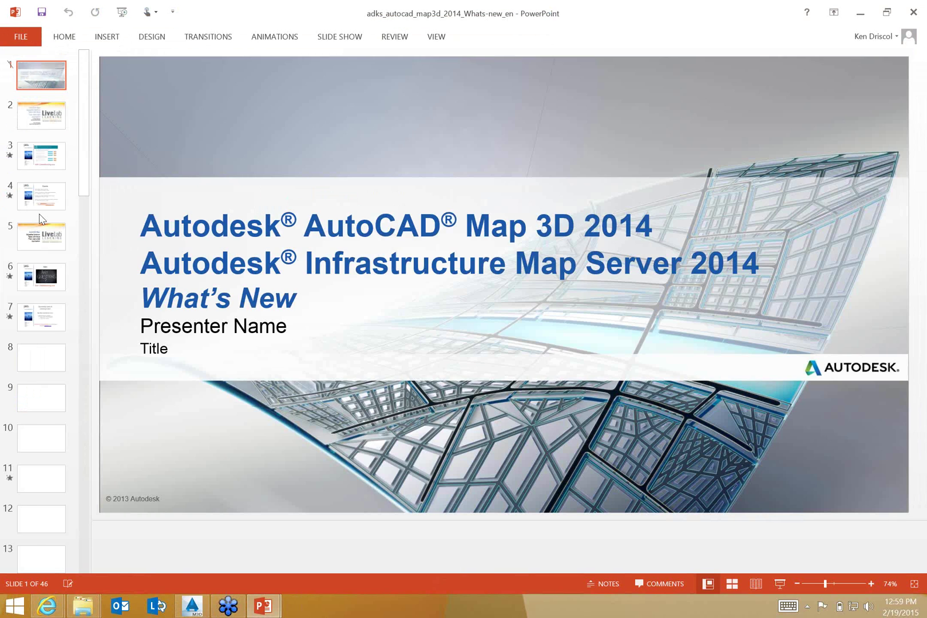
pyautogui.click(43, 217)
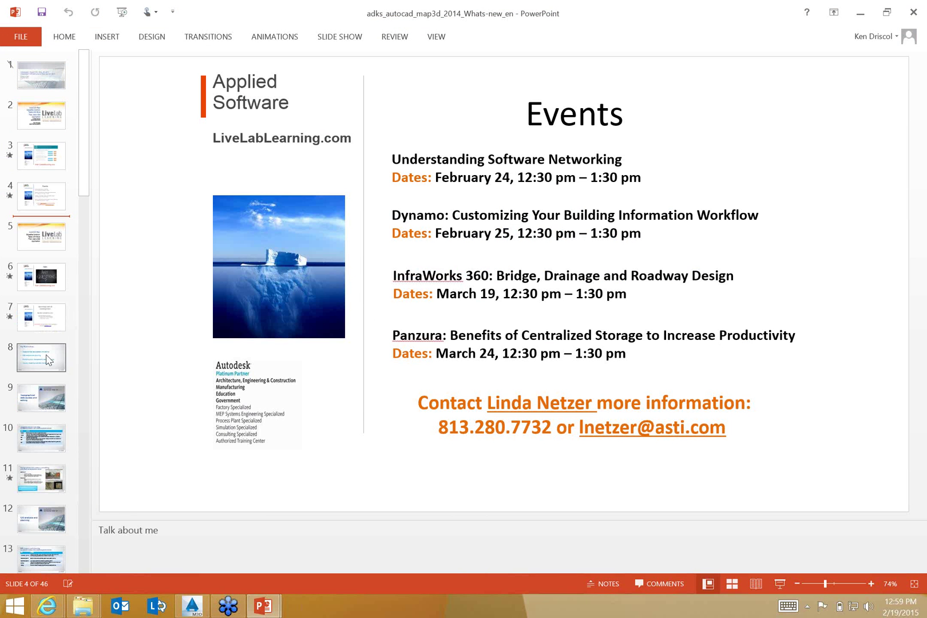
pyautogui.click(48, 358)
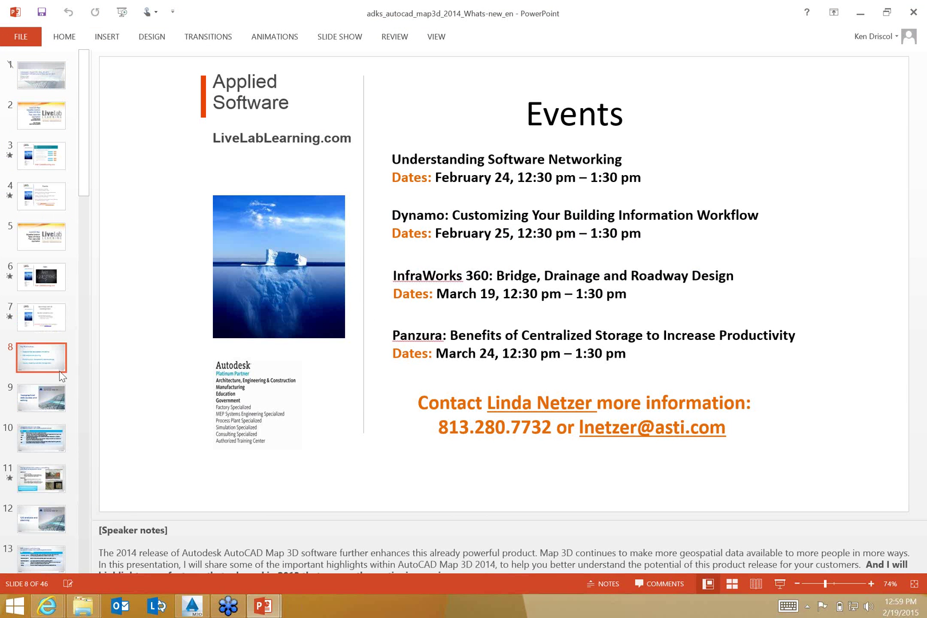
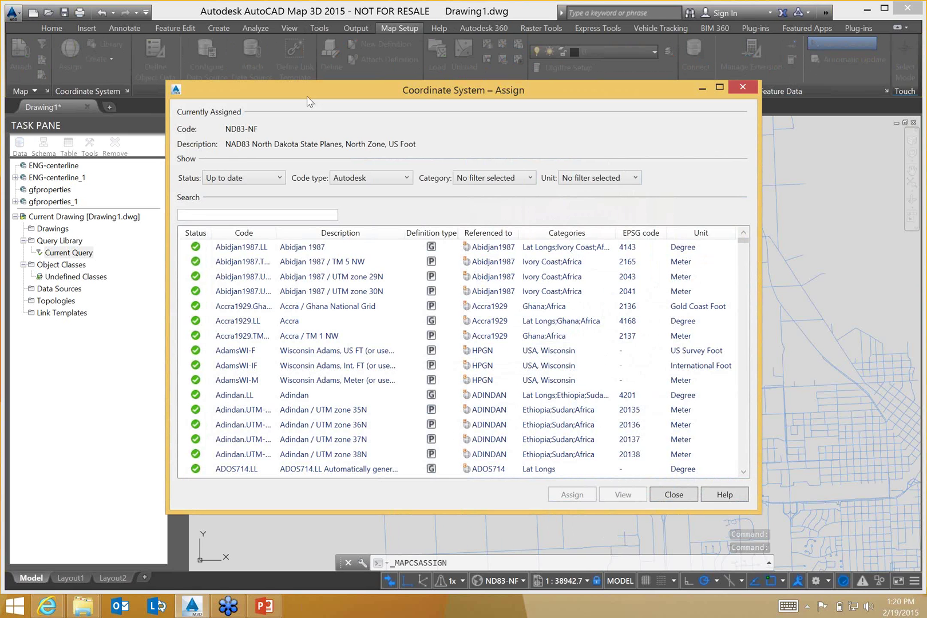
# Step: Close the coordinate system assignment without changes, and review the output, Autodesk 360, and raster commands, including the raster cleanup options
pyautogui.click(746, 89)
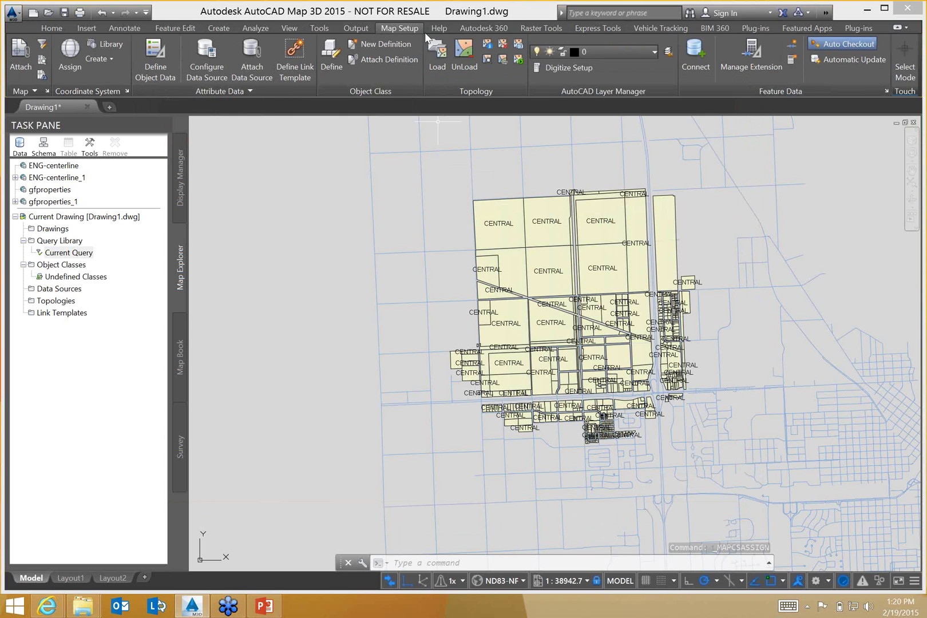
pyautogui.click(365, 29)
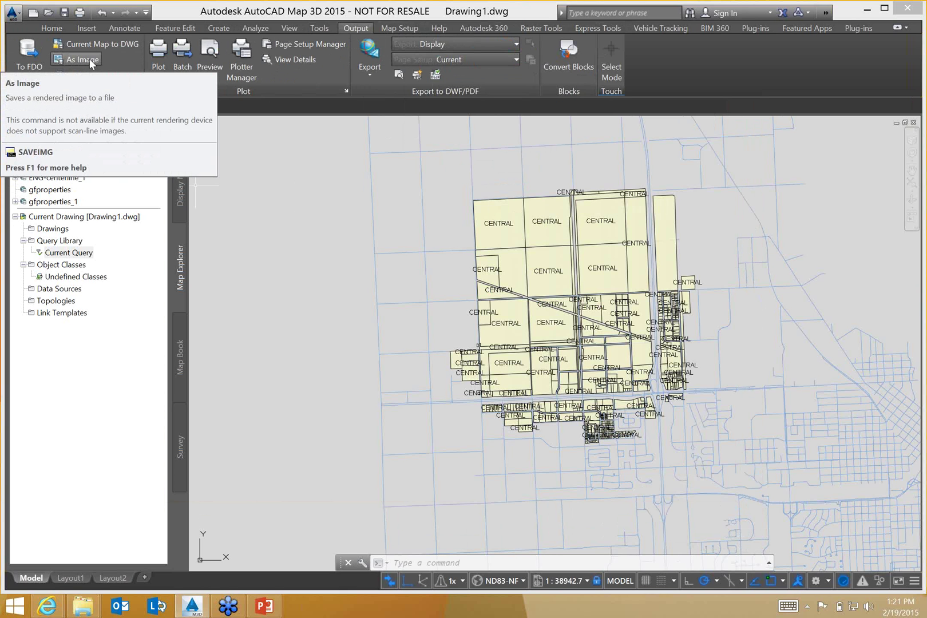
pyautogui.click(471, 27)
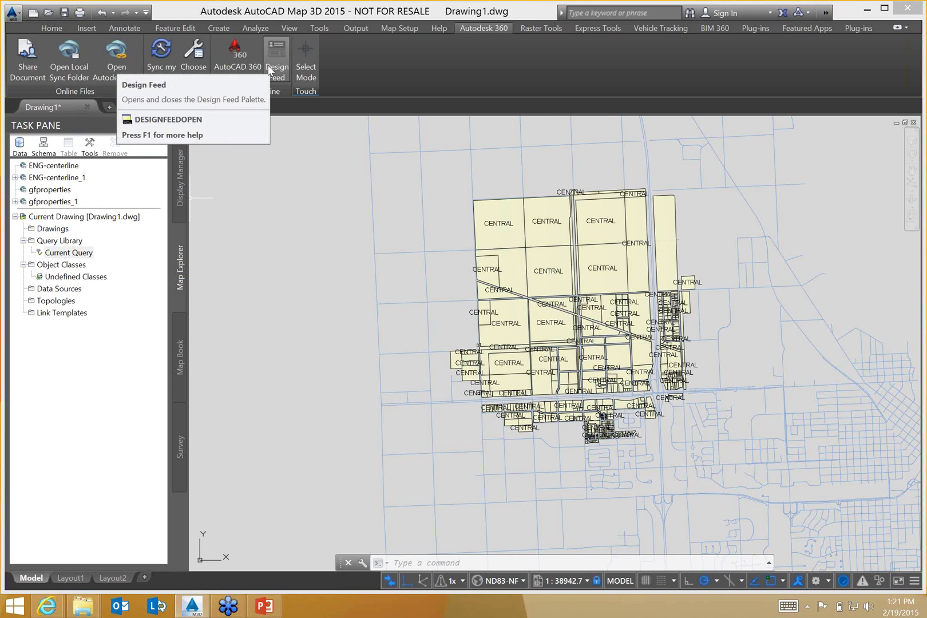
pyautogui.click(539, 27)
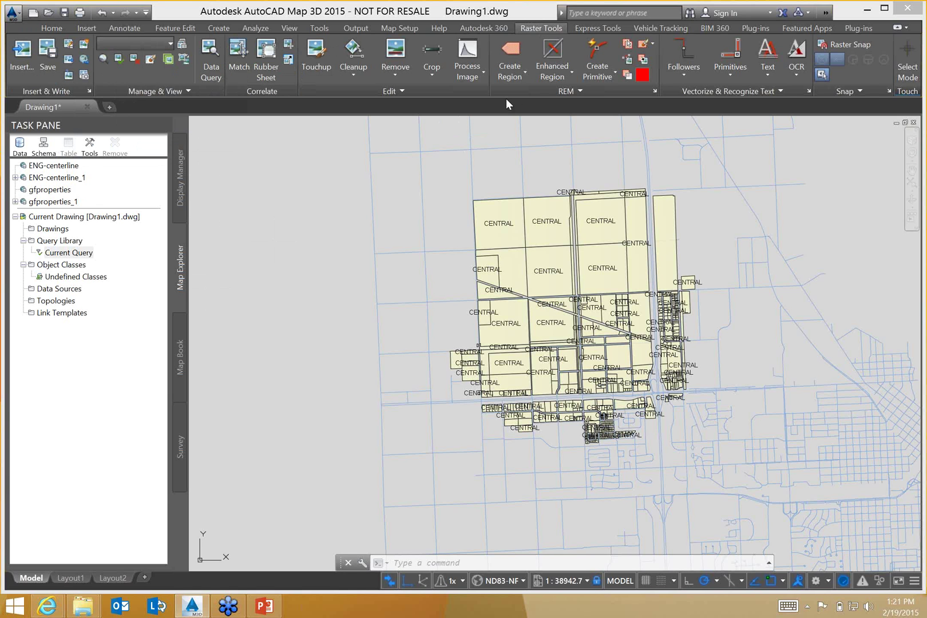
pyautogui.click(354, 76)
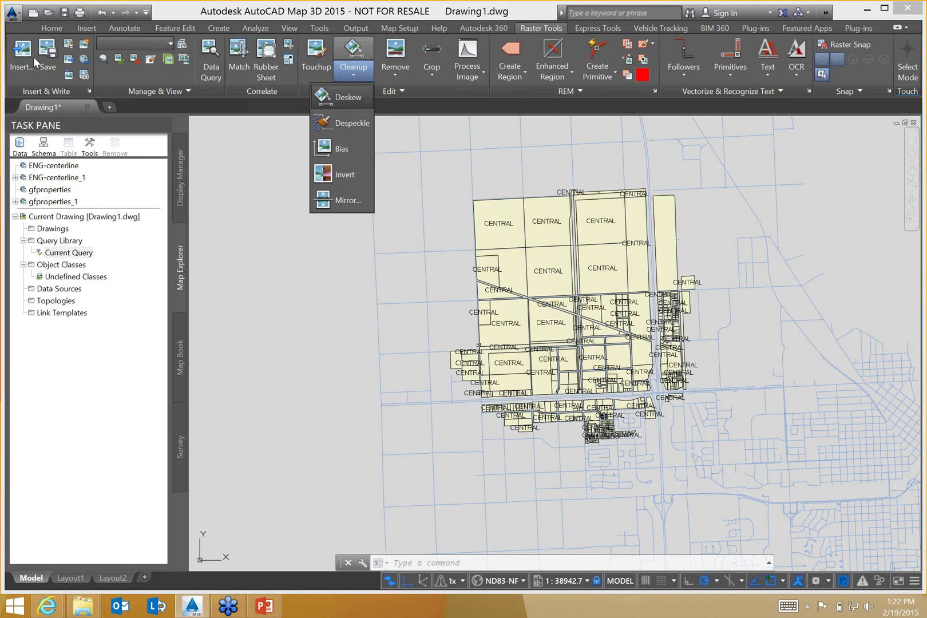
# Step: Start inserting a raster image, accept the Autodesk Privacy Statement, examine the supported image file types, and cancel the insertion
pyautogui.click(26, 71)
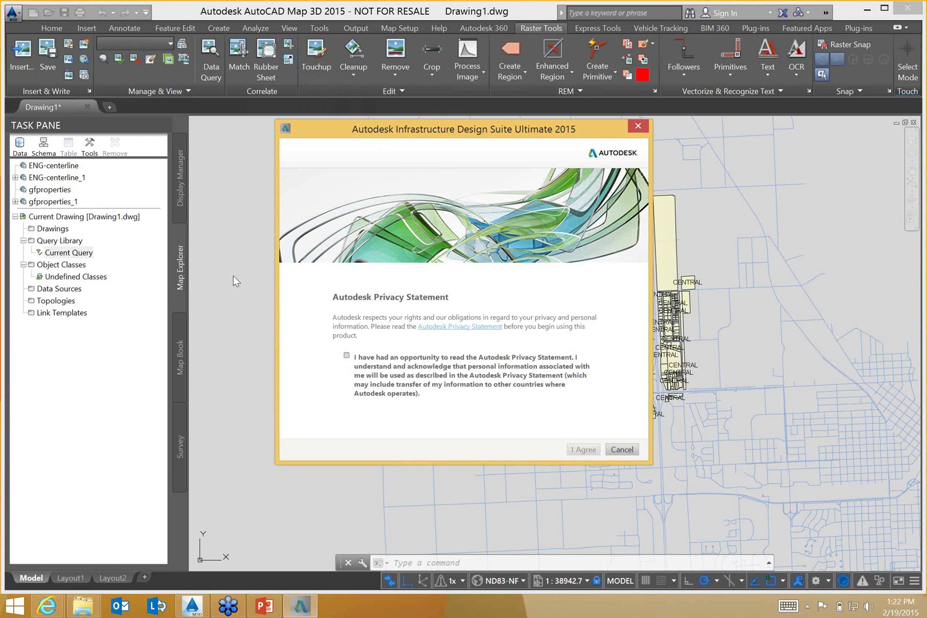
pyautogui.click(346, 355)
pyautogui.click(586, 455)
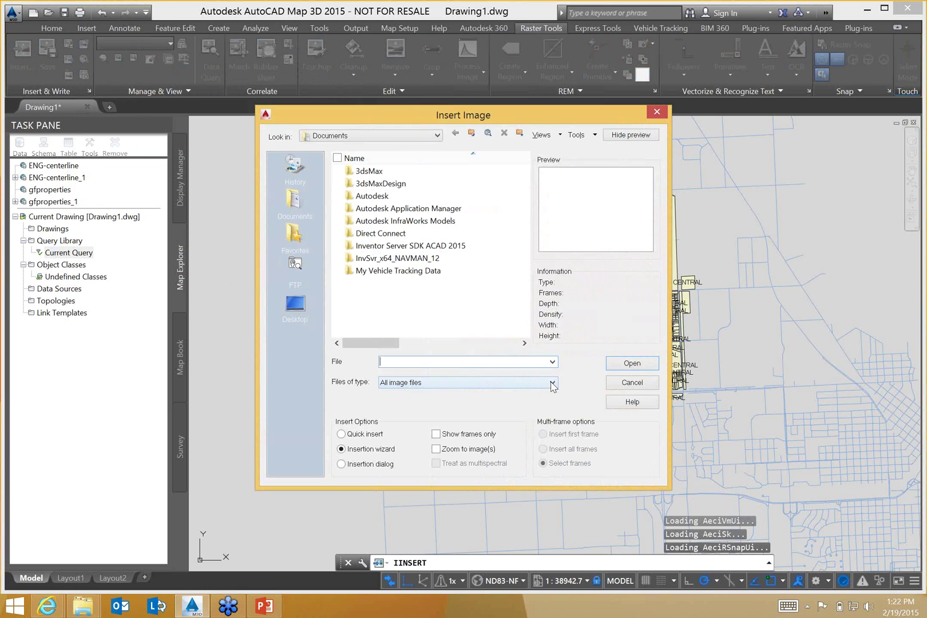
pyautogui.click(552, 383)
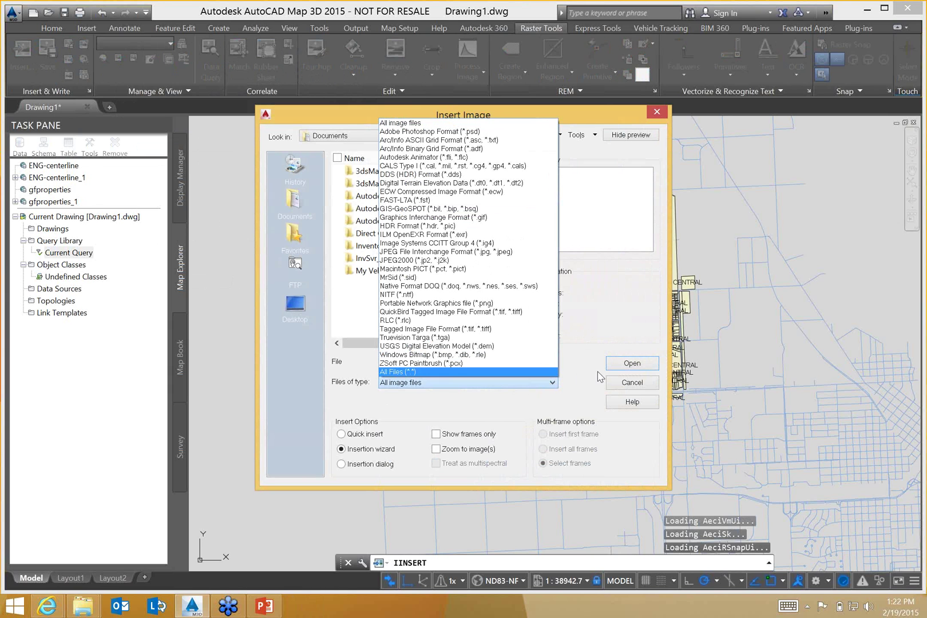
pyautogui.click(629, 388)
pyautogui.click(616, 388)
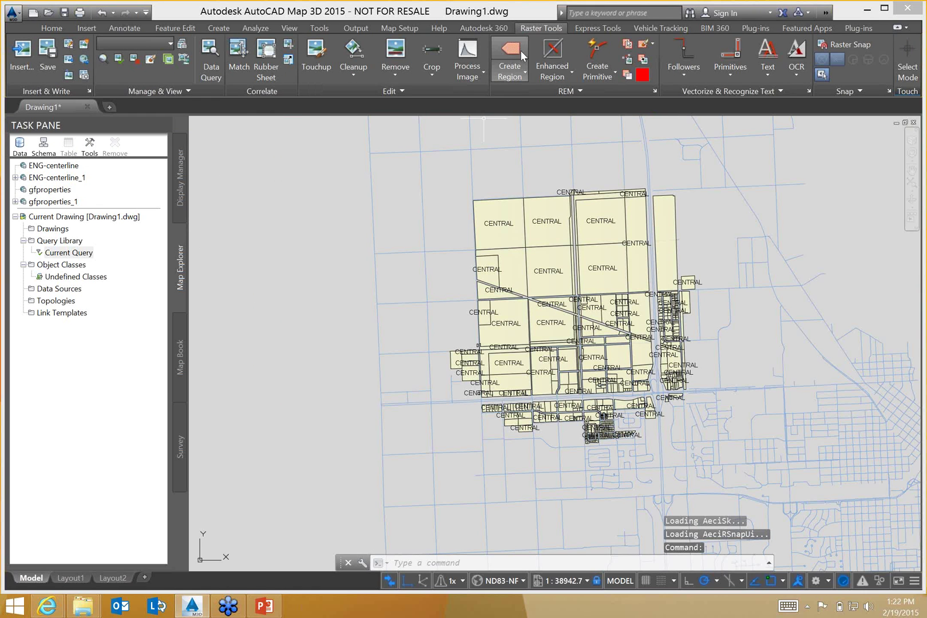
# Step: Review the plug-in manager and featured app commands, and return to the Home commands
pyautogui.click(762, 29)
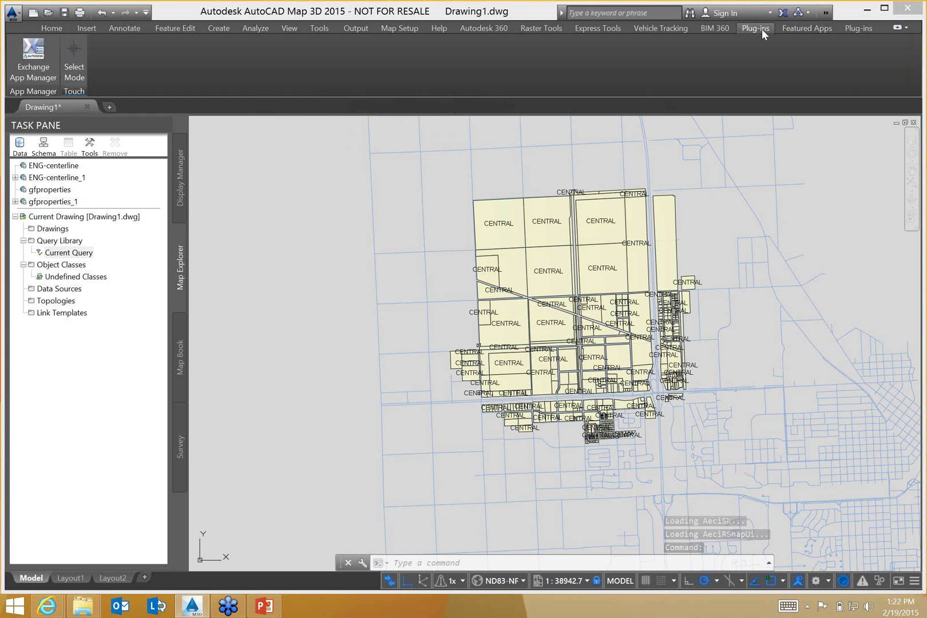
pyautogui.click(799, 28)
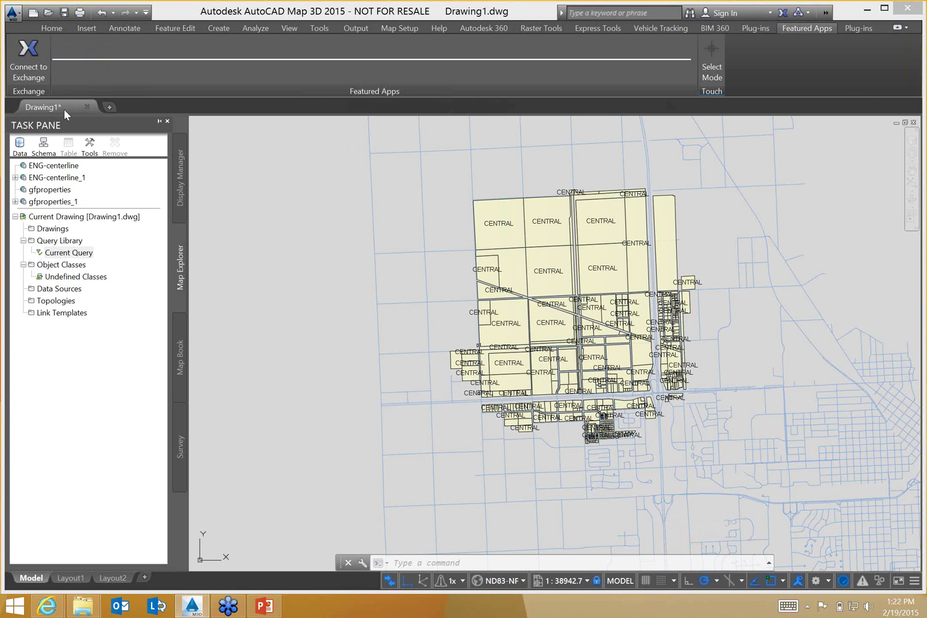
pyautogui.click(57, 28)
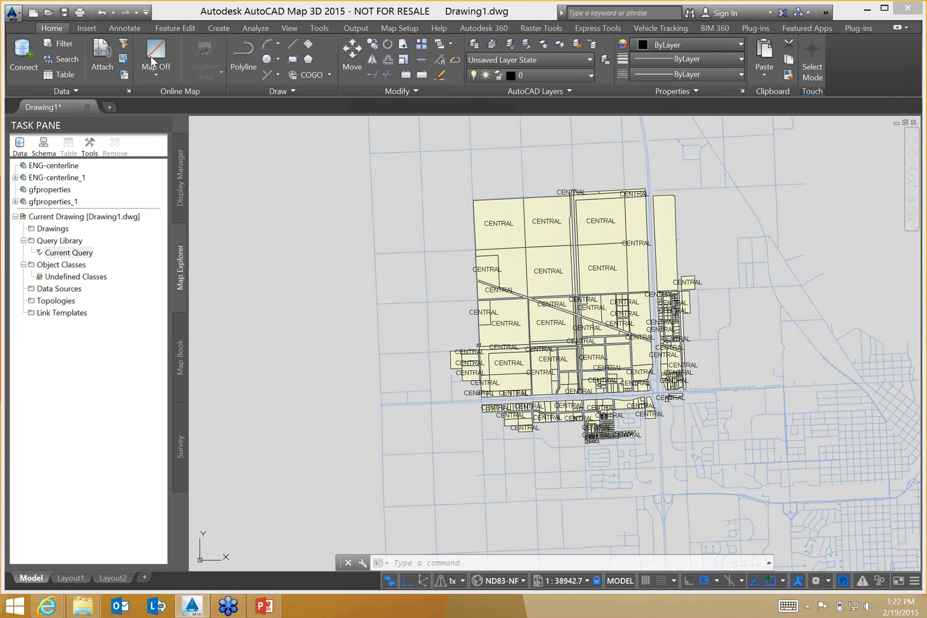
# Step: Show the menu bar and examine the Quick Access Toolbar customization options
pyautogui.click(145, 12)
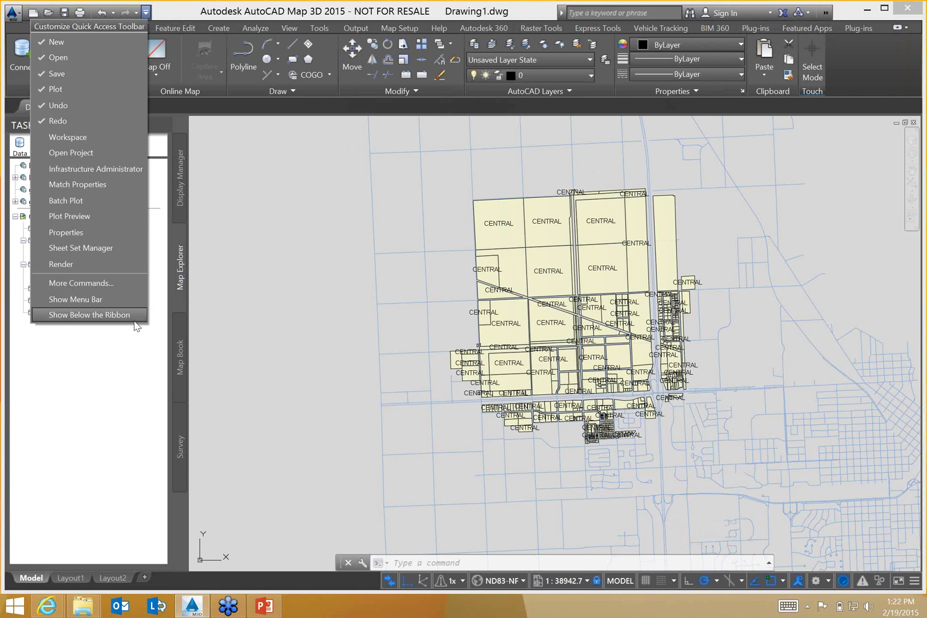
pyautogui.click(168, 9)
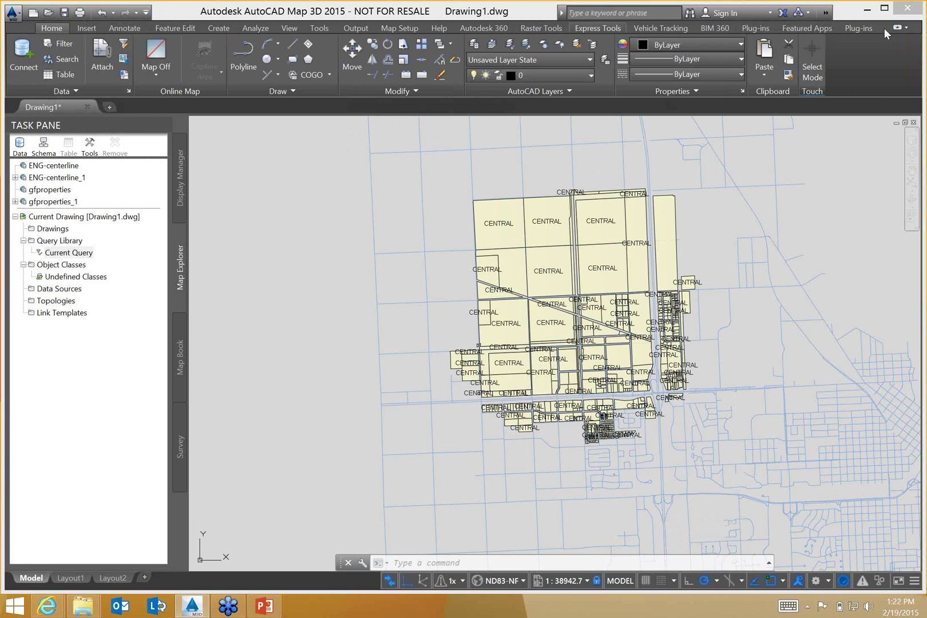
pyautogui.click(825, 13)
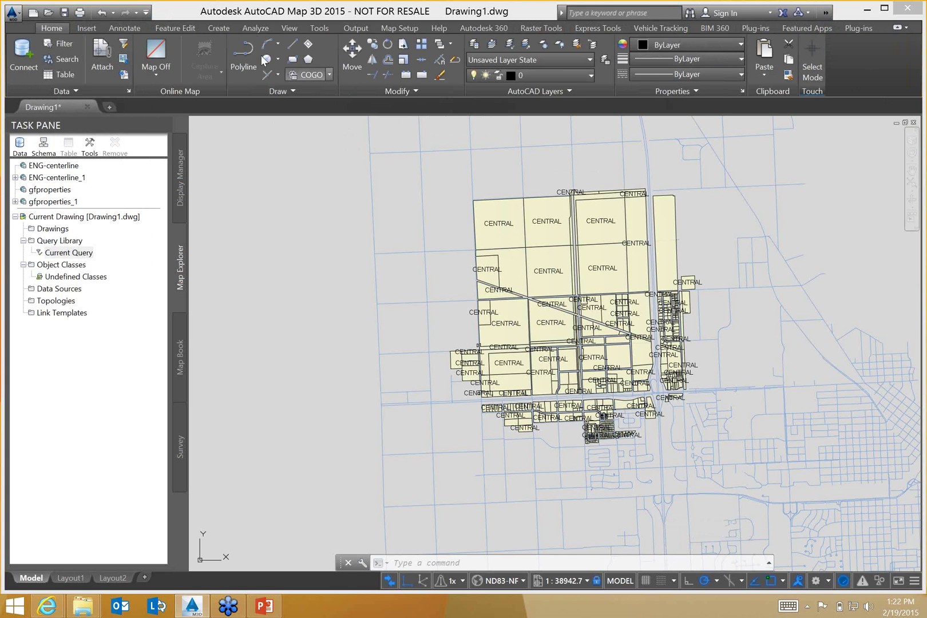
pyautogui.click(146, 14)
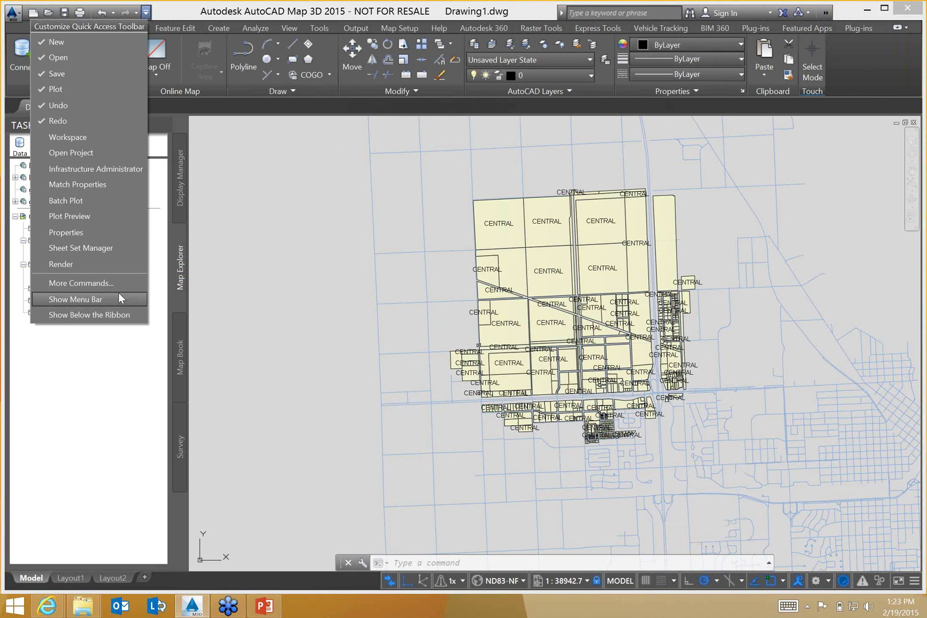
pyautogui.click(89, 300)
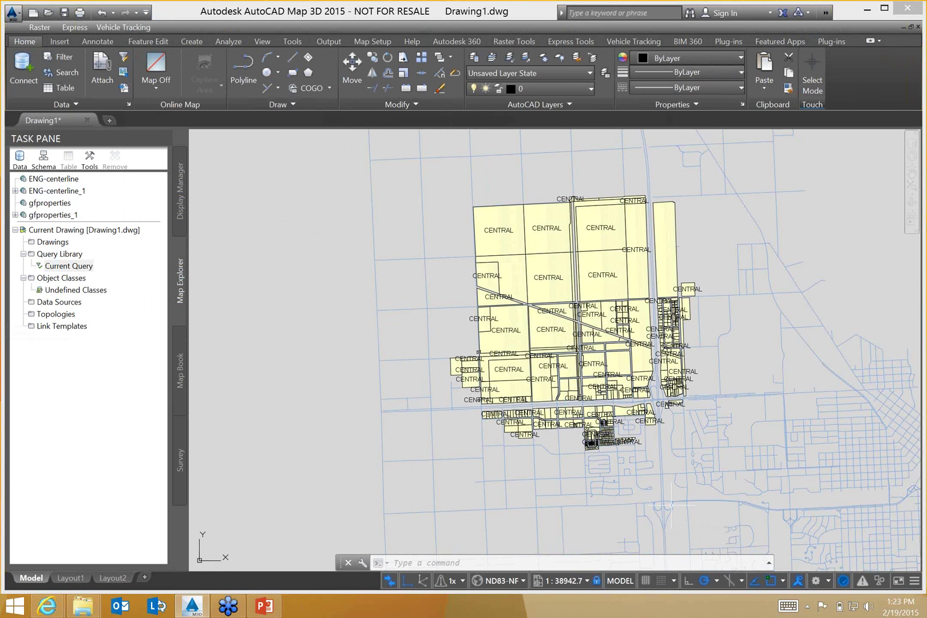
pyautogui.click(147, 16)
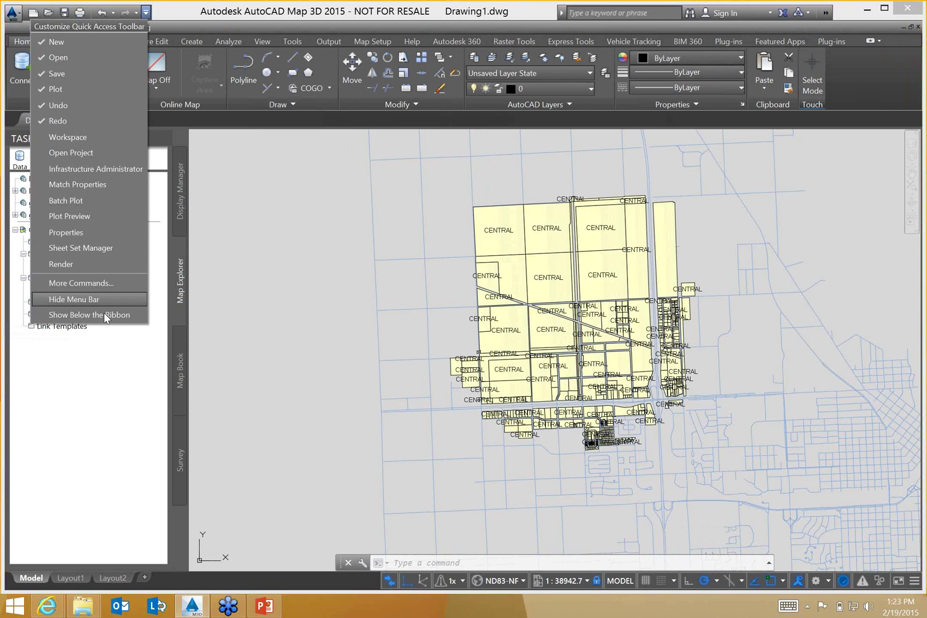
pyautogui.click(827, 582)
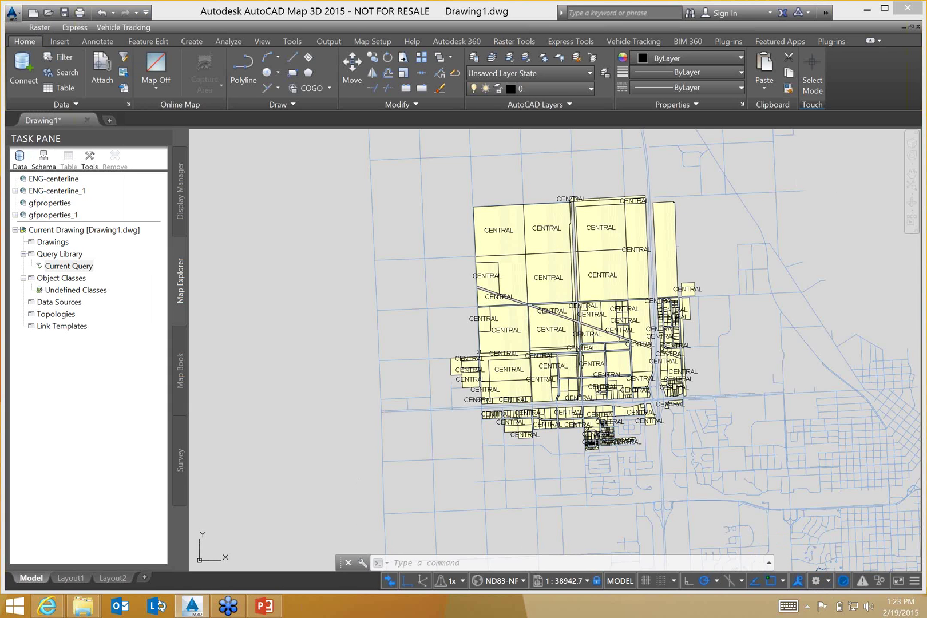
# Step: Minimize AutoCAD Map 3D, set the Windows screen resolution option to Duplicate these displays, keep the change, and bring AutoCAD Map 3D back maximized
pyautogui.click(867, 9)
pyautogui.rightClick(613, 64)
pyautogui.click(687, 174)
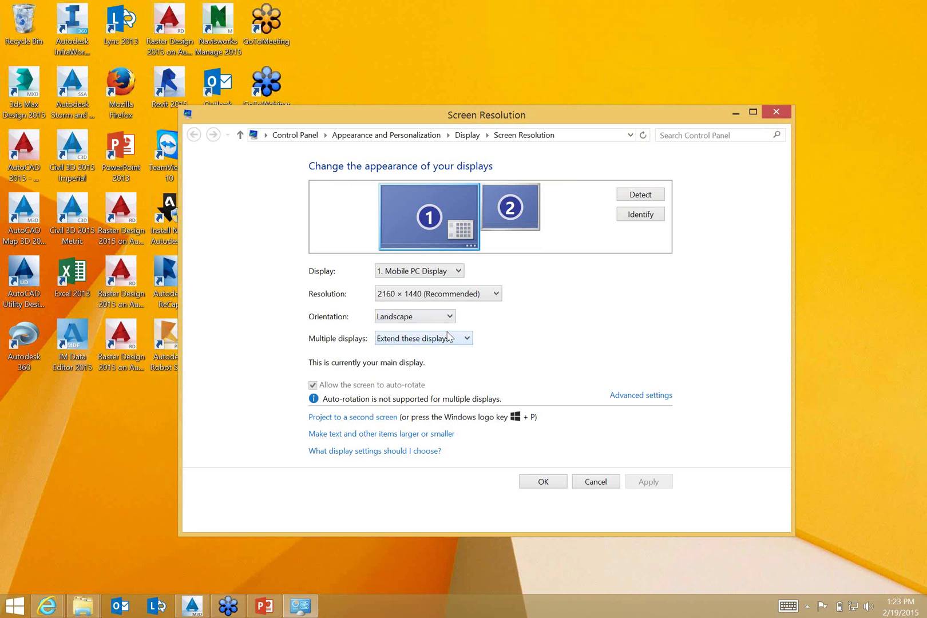
pyautogui.click(450, 338)
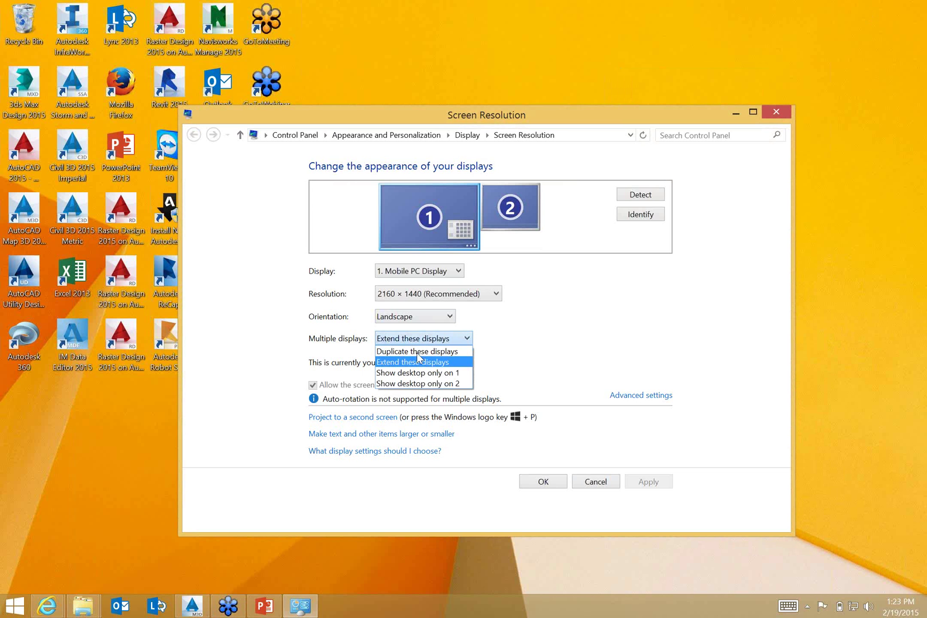
pyautogui.click(424, 353)
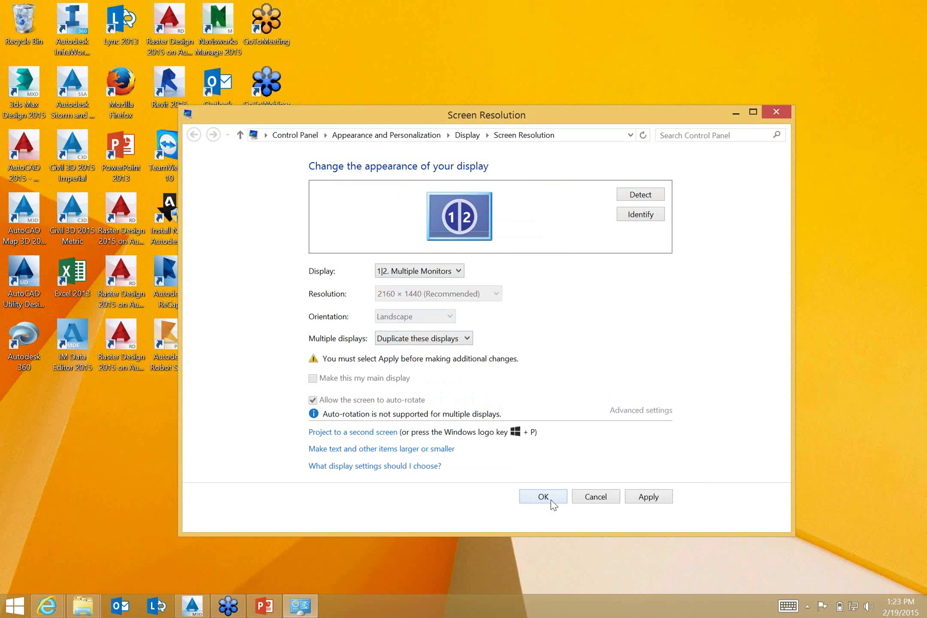
pyautogui.click(542, 497)
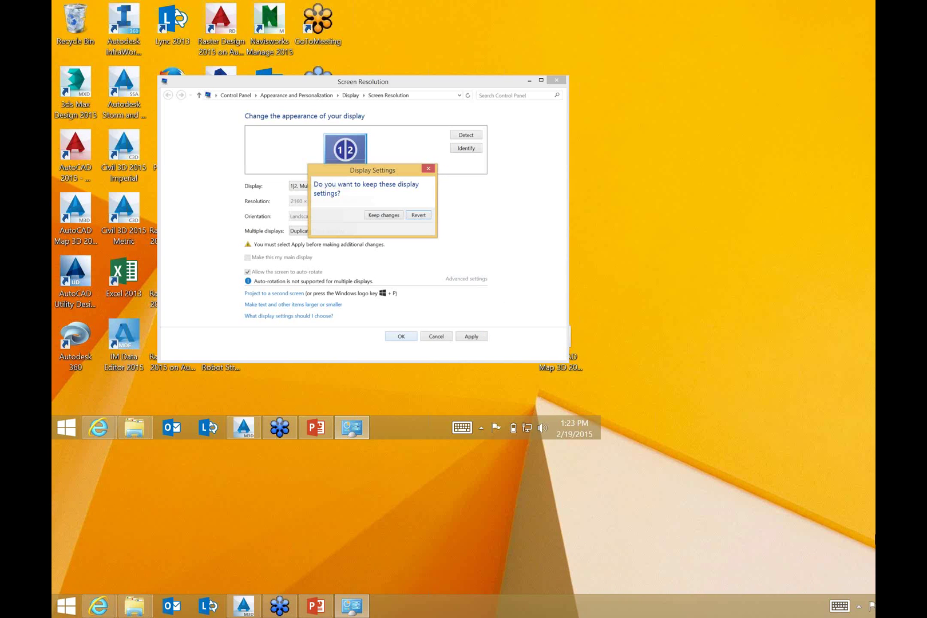
pyautogui.press('Return')
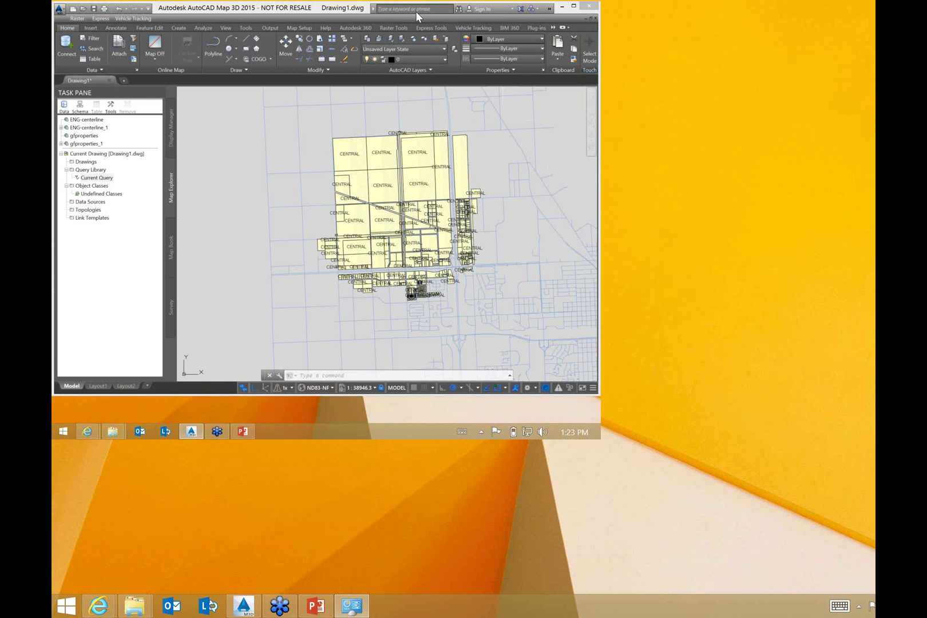
pyautogui.doubleClick(416, 12)
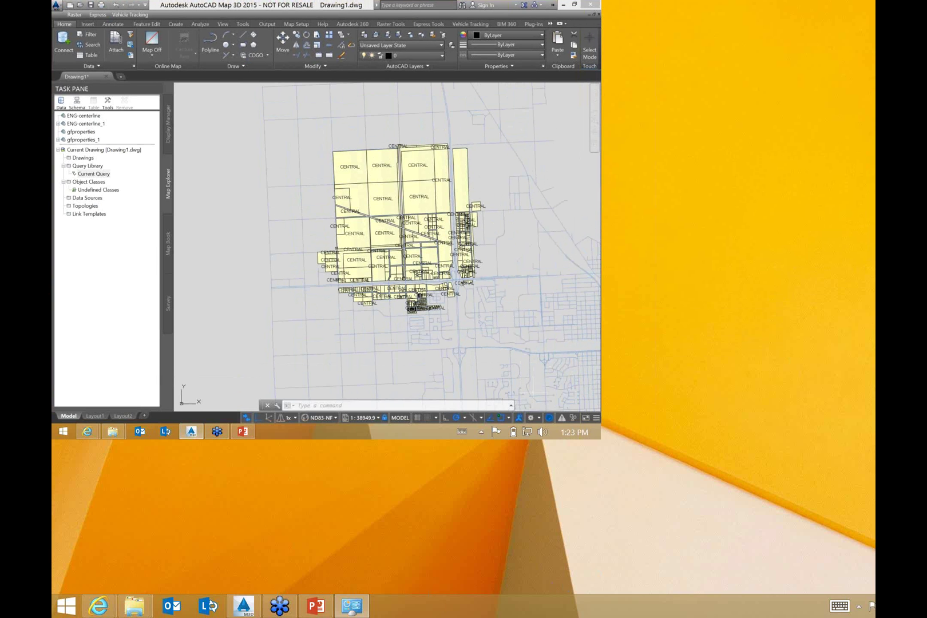
# Step: Switch the drawing environment to the Map Classic Workspace
pyautogui.click(530, 418)
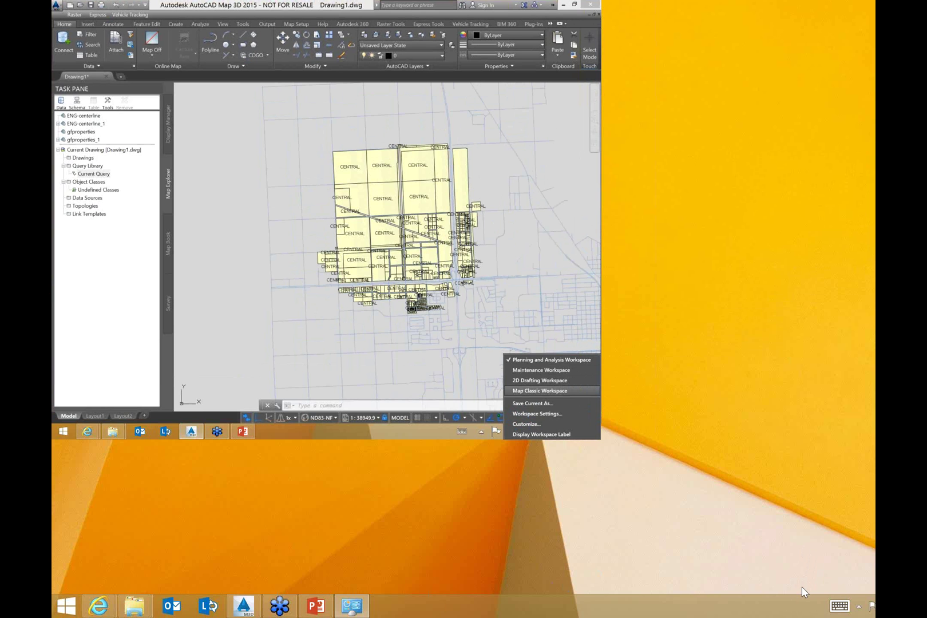
pyautogui.click(539, 391)
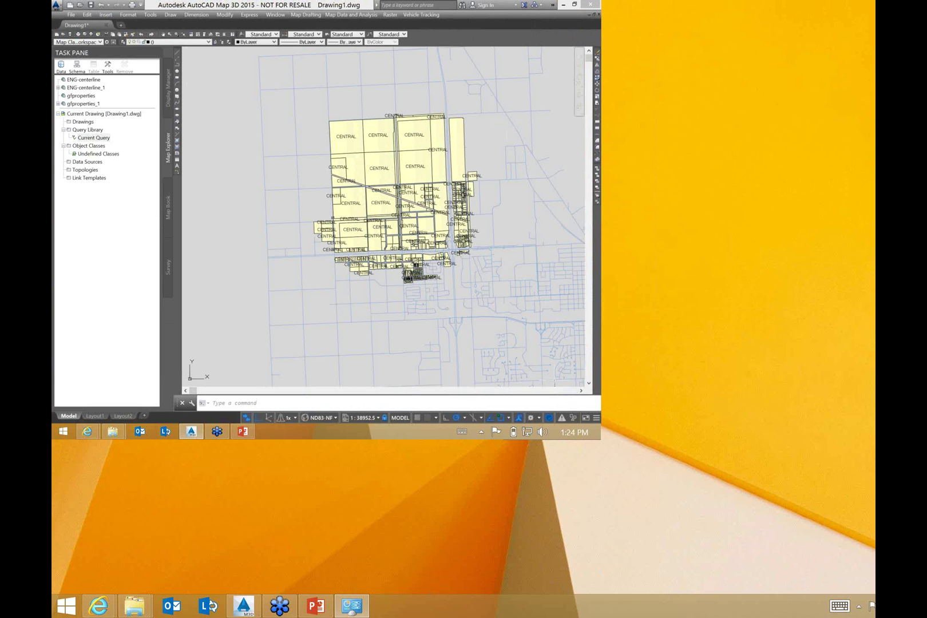
pyautogui.click(531, 418)
pyautogui.click(515, 396)
pyautogui.click(344, 278)
# Step: Switch to the Maintenance Workspace and examine the Generate Graphic options
pyautogui.click(531, 418)
pyautogui.click(549, 370)
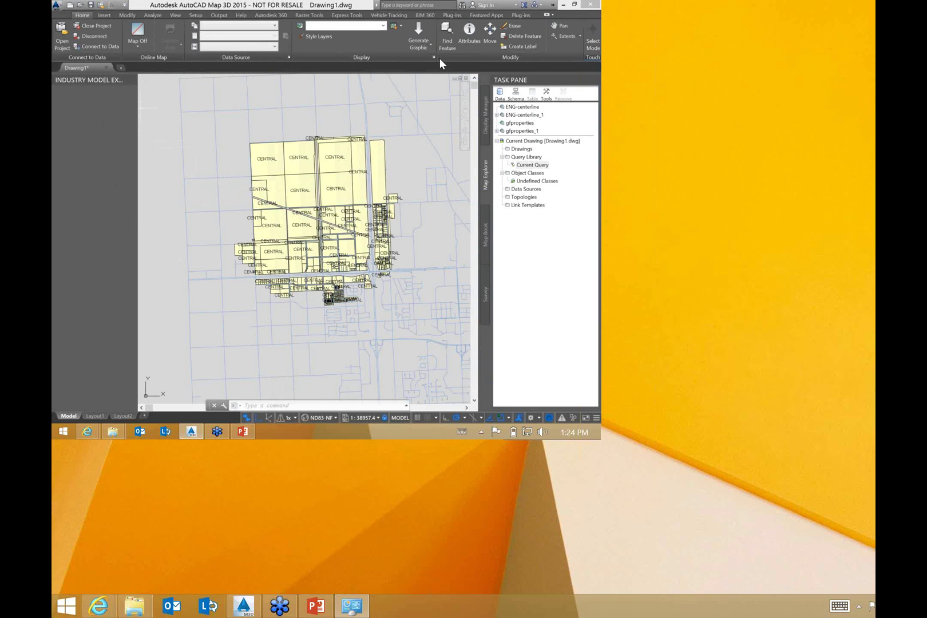
pyautogui.click(618, 65)
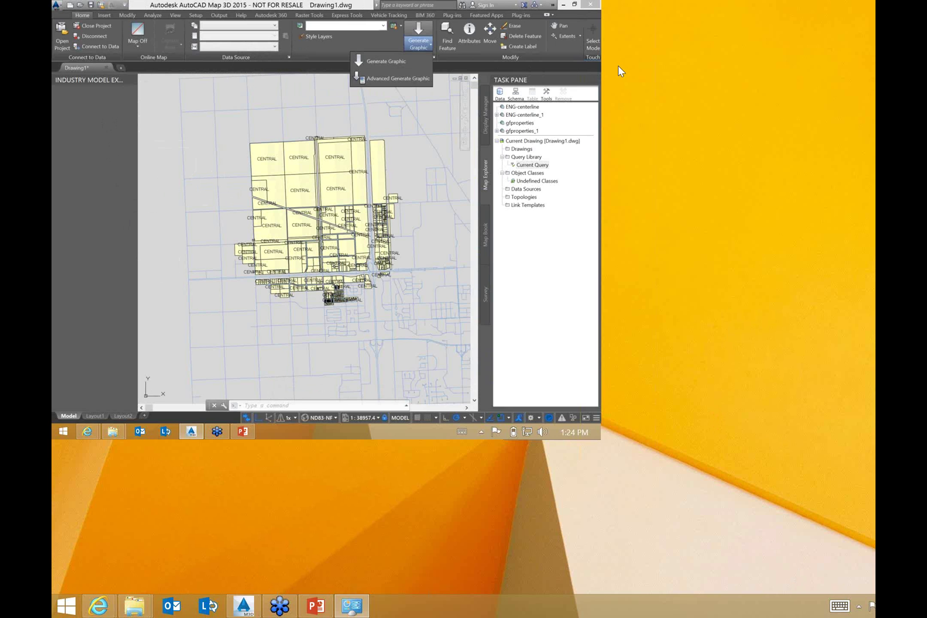
pyautogui.click(619, 65)
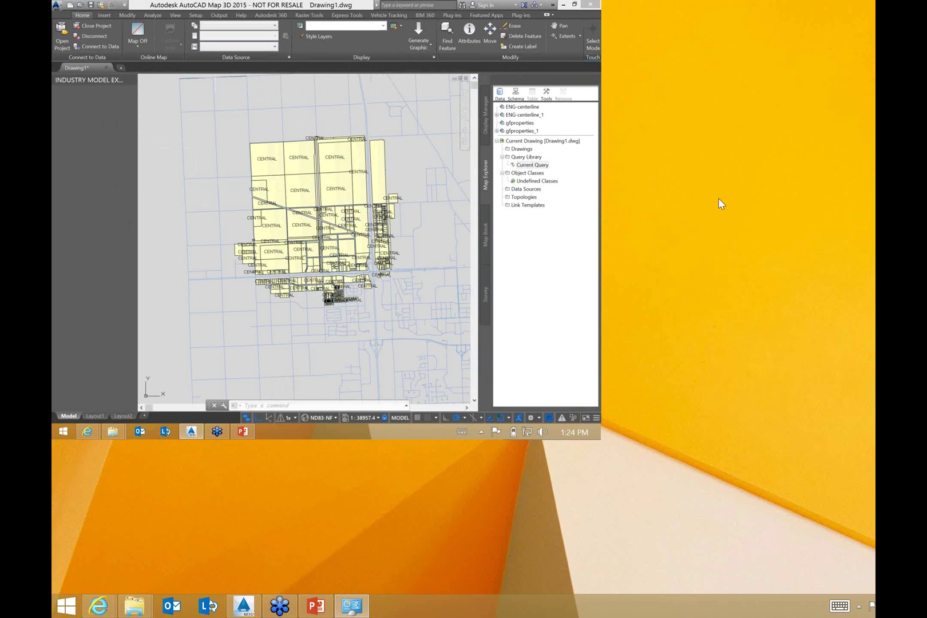
# Step: Return to the Planning and Analysis Workspace
pyautogui.click(533, 418)
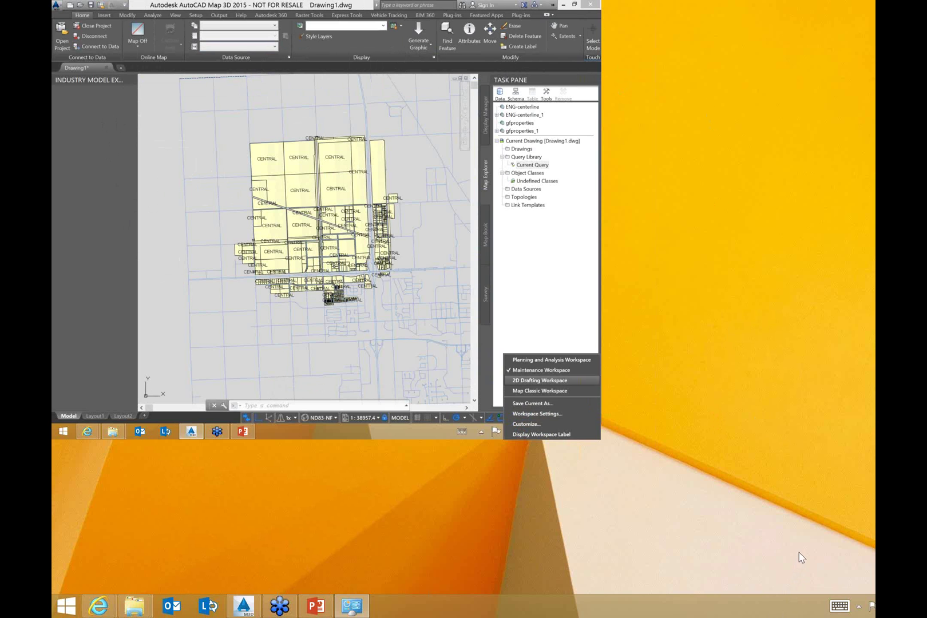
pyautogui.click(552, 360)
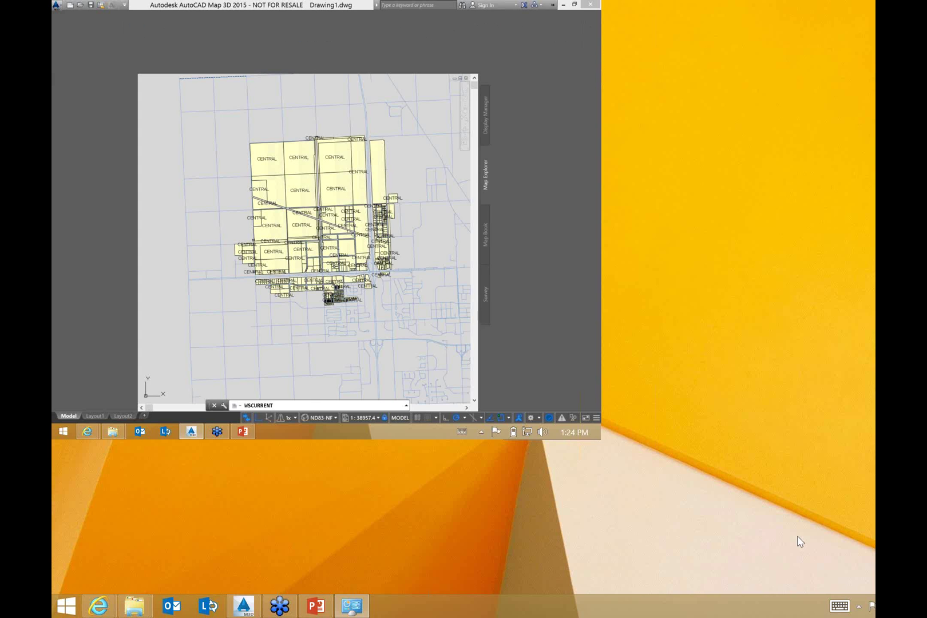